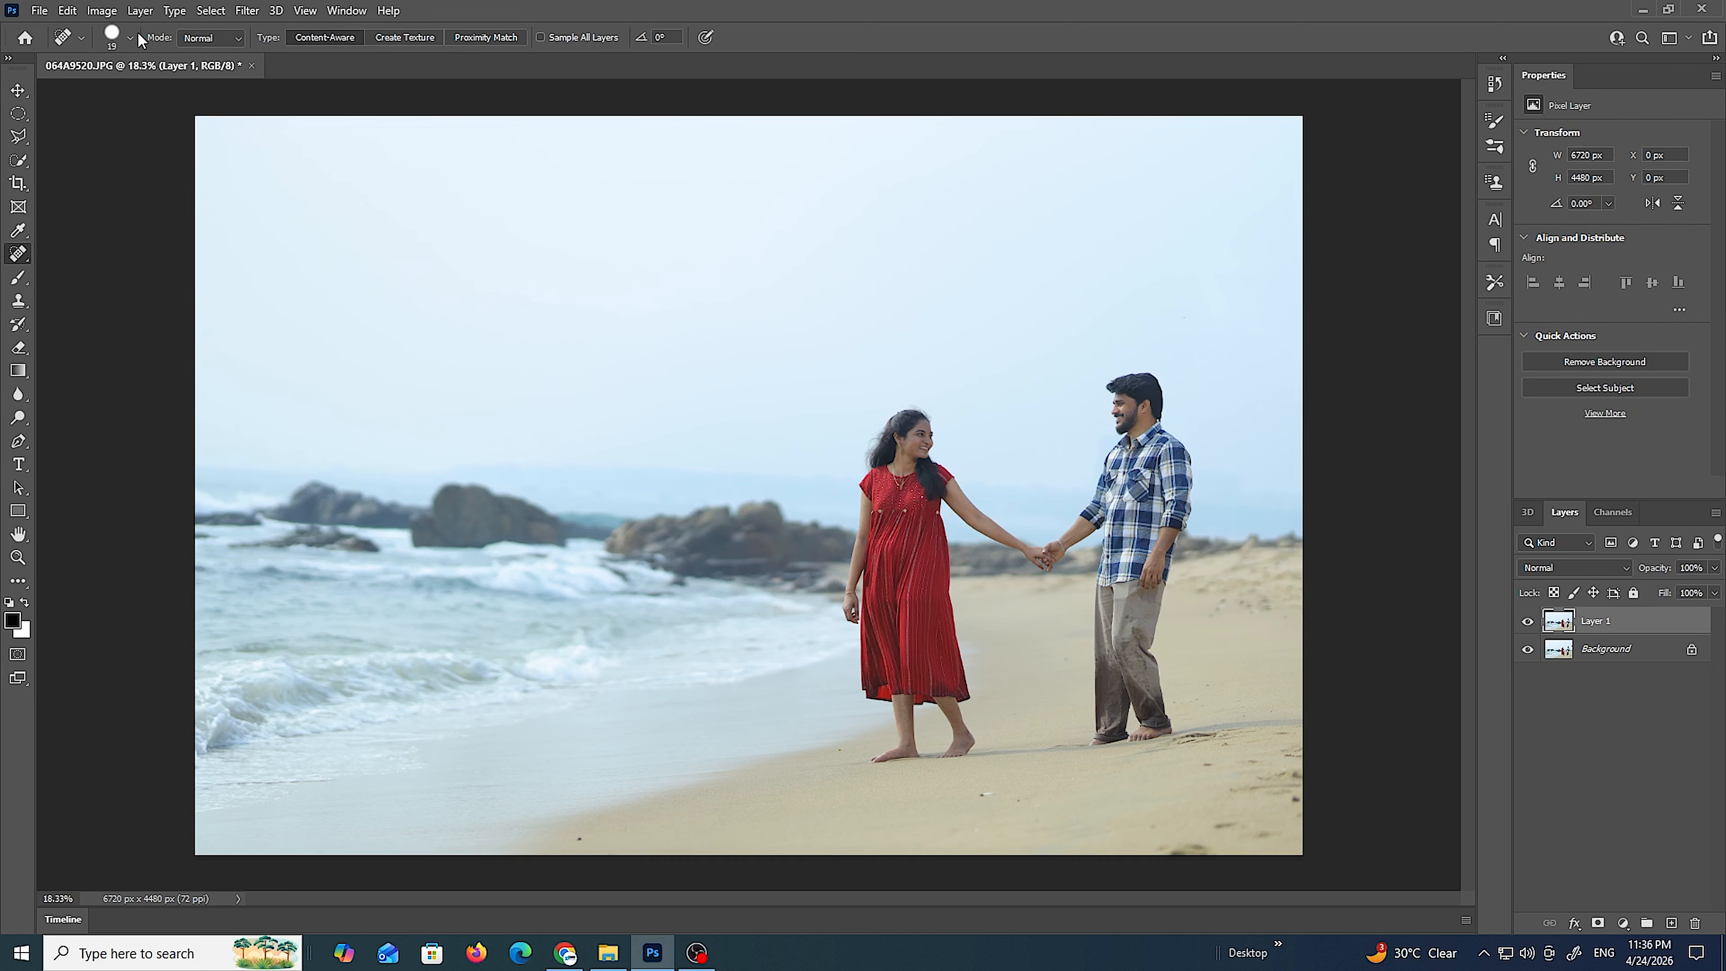
- Set the Spot Healing Brush to 13 px and heal the spots on the woman's upper cheek below her temple
{"action": "left_click", "coordinate": [130, 38]}
{"action": "left_click_drag", "start_coordinate": [41, 90], "coordinate": [36, 90]}
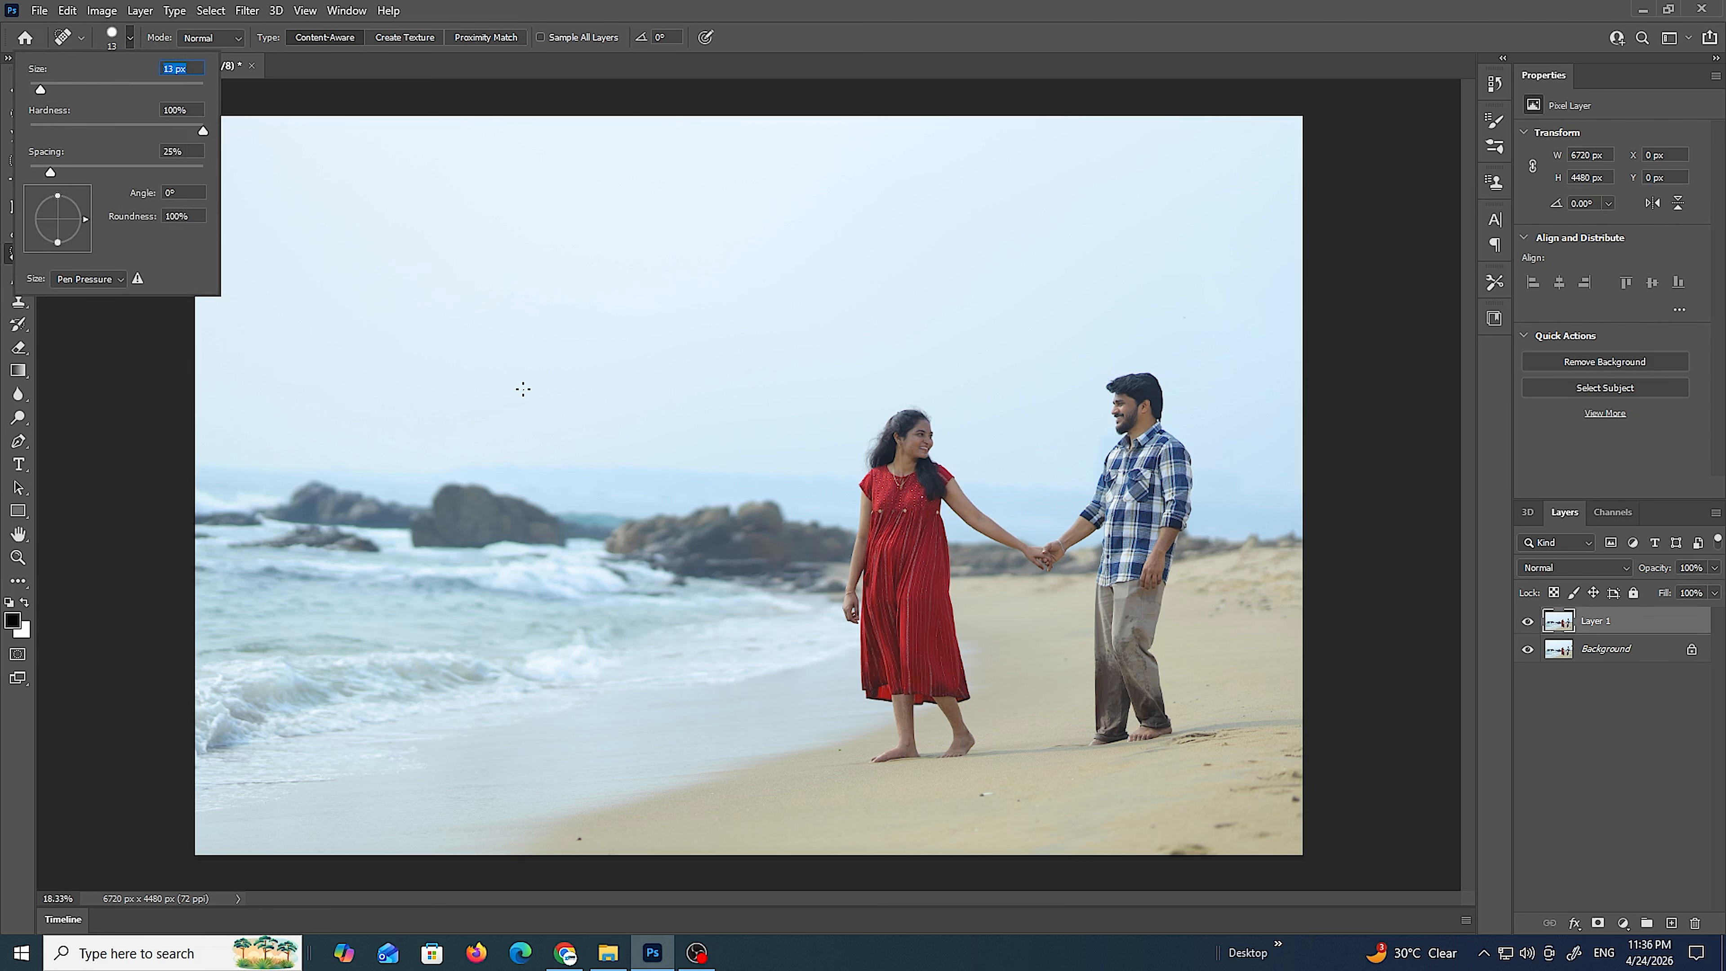
{"action": "key", "text": "Return"}
{"action": "scroll", "coordinate": [825, 476], "scroll_direction": "up", "scroll_amount": 6}
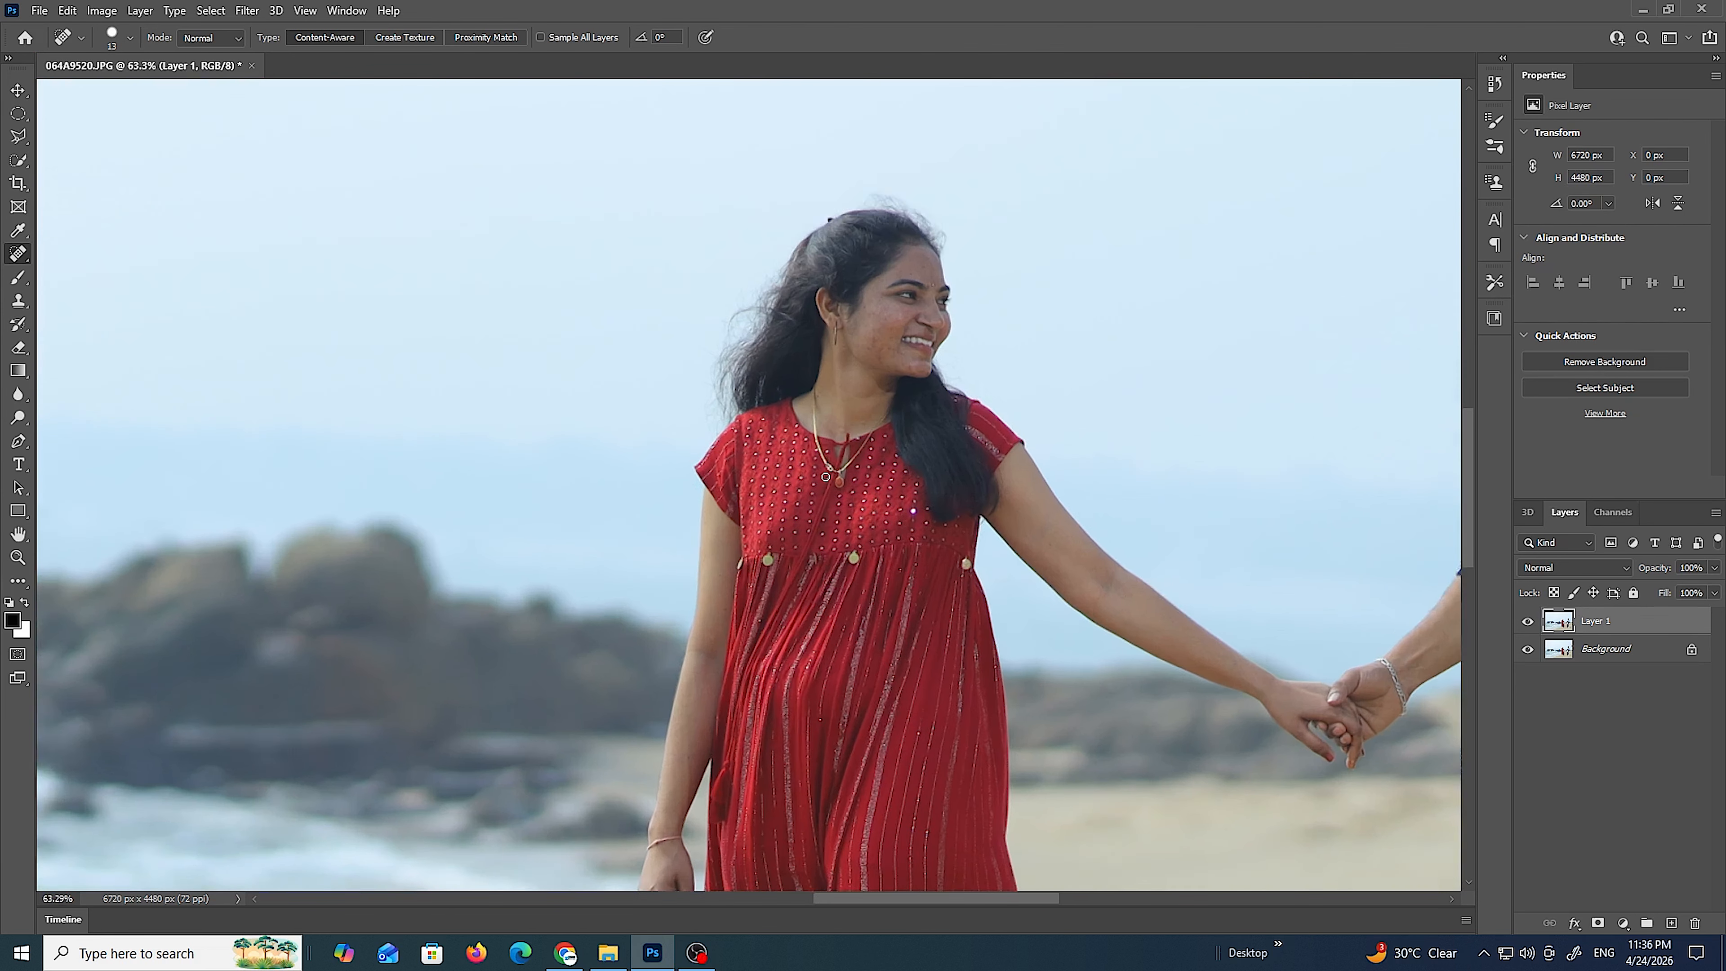
{"action": "scroll", "coordinate": [826, 476], "scroll_direction": "up", "scroll_amount": 6}
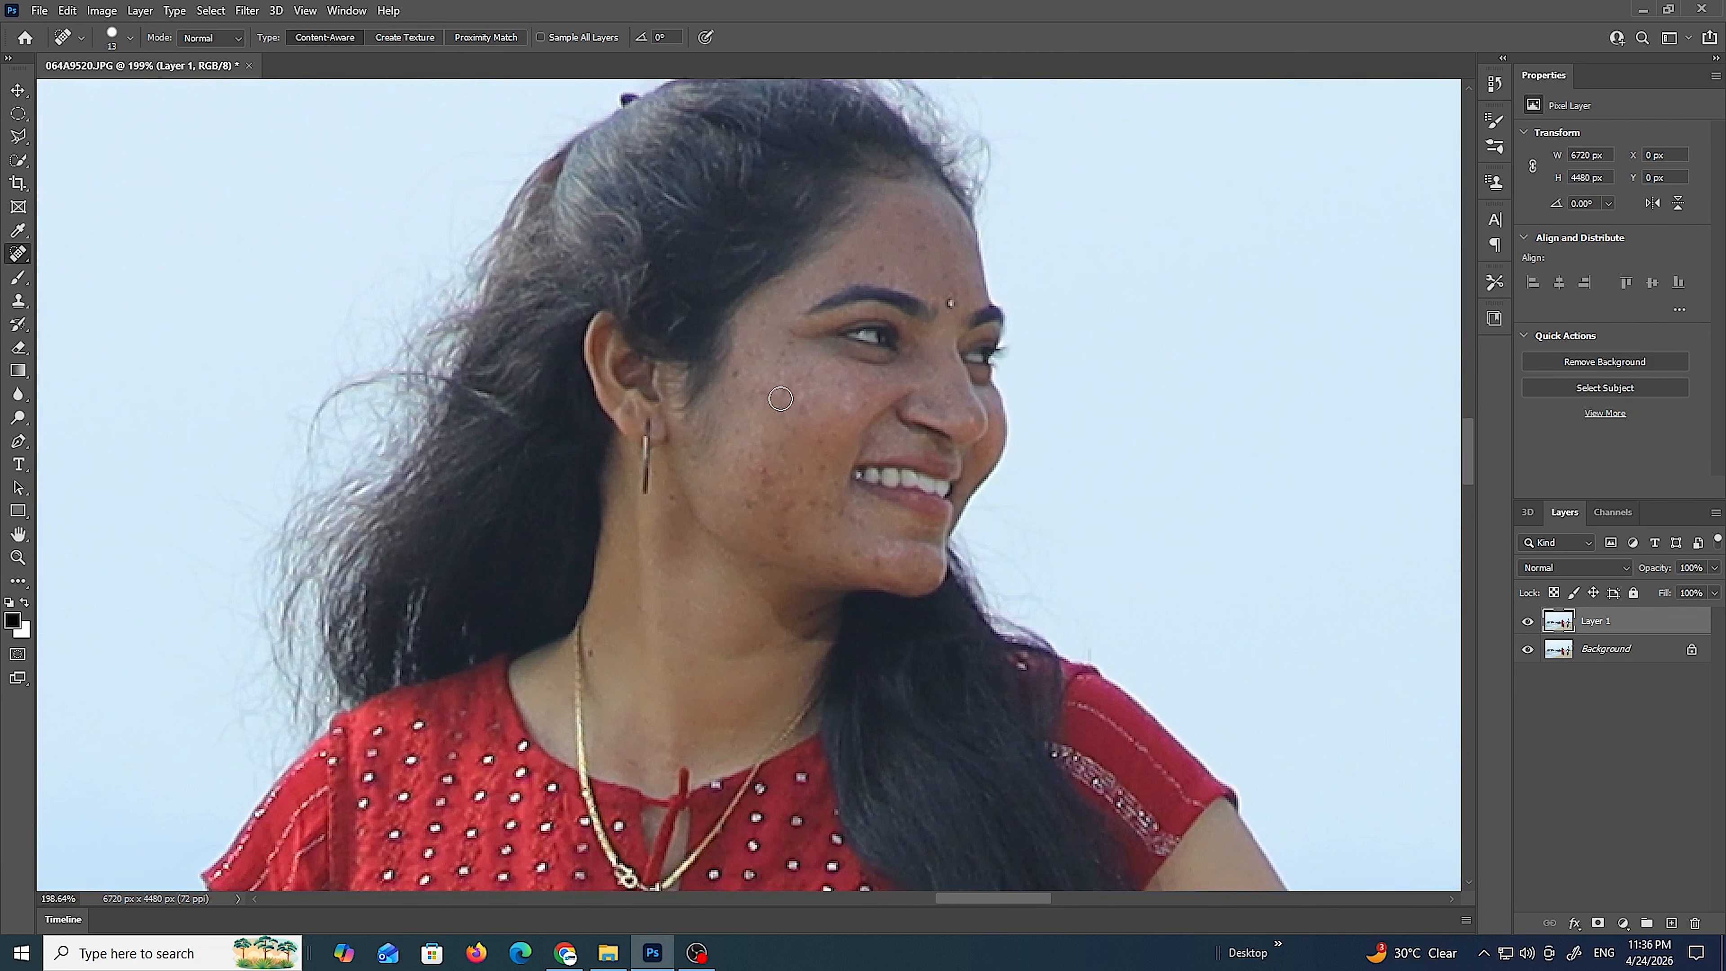
{"action": "mouse_move", "coordinate": [780, 399]}
{"action": "left_mouse_down"}
{"action": "mouse_move", "coordinate": [794, 409]}
{"action": "mouse_move", "coordinate": [782, 396]}
{"action": "mouse_move", "coordinate": [803, 381]}
{"action": "left_mouse_up"}
{"action": "left_click", "coordinate": [777, 359]}
{"action": "left_click", "coordinate": [729, 378]}
{"action": "left_click", "coordinate": [738, 377]}
- Heal the larger blemishes on the woman's lower cheek and chin with the Spot Healing Brush
{"action": "mouse_move", "coordinate": [760, 477]}
{"action": "left_mouse_down"}
{"action": "mouse_move", "coordinate": [734, 501]}
{"action": "mouse_move", "coordinate": [771, 494]}
{"action": "mouse_move", "coordinate": [788, 544]}
{"action": "mouse_move", "coordinate": [815, 510]}
{"action": "mouse_move", "coordinate": [880, 537]}
{"action": "left_mouse_up"}
{"action": "left_click", "coordinate": [732, 501]}
{"action": "left_click", "coordinate": [755, 491]}
{"action": "left_click", "coordinate": [786, 537]}
{"action": "left_click", "coordinate": [876, 554]}
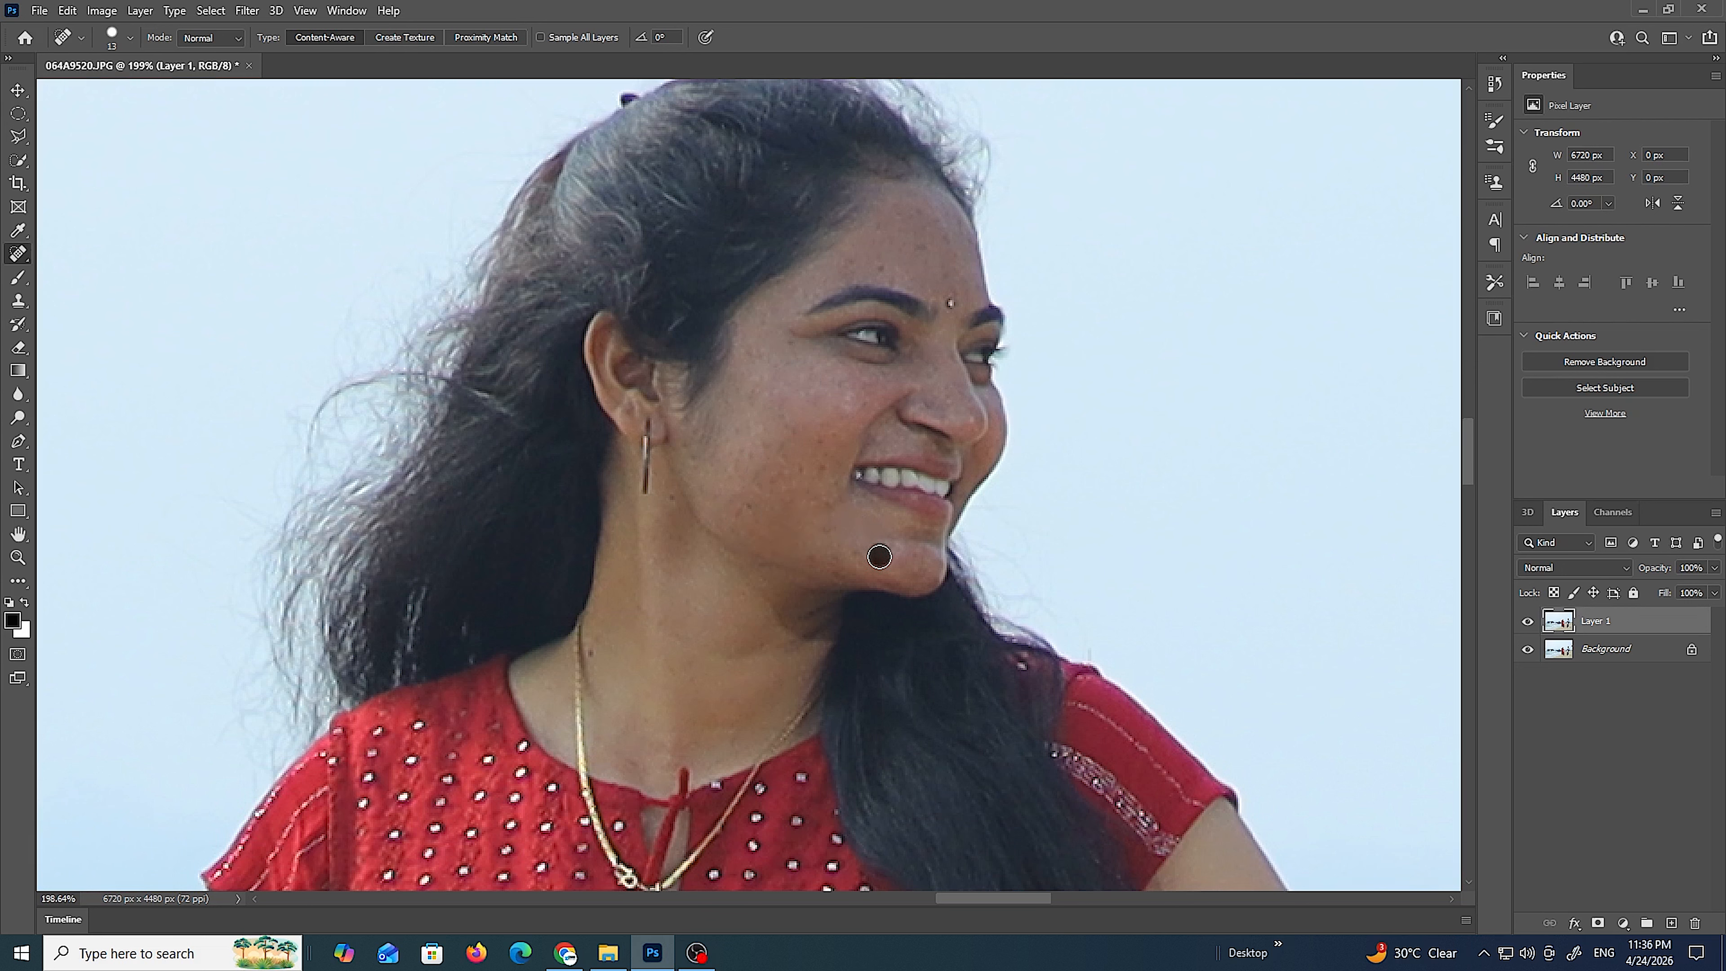
{"action": "left_click", "coordinate": [821, 554]}
{"action": "left_click", "coordinate": [832, 530]}
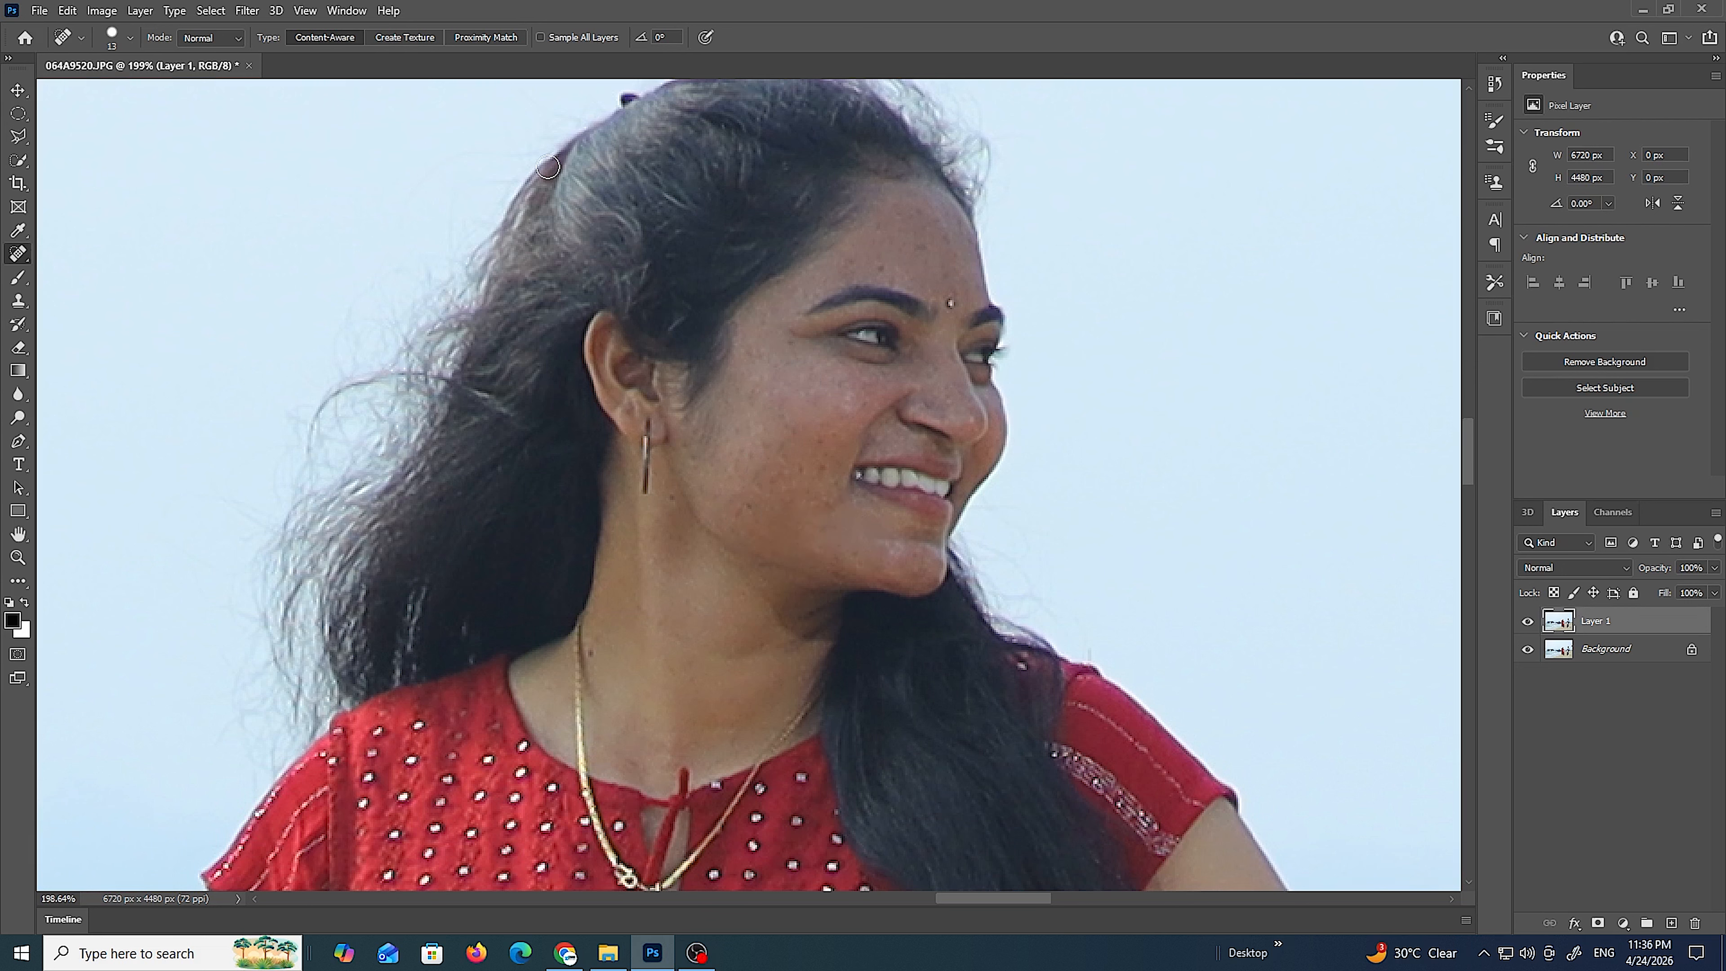
- Set the healing brush to 10 px and remove the small spots on the woman's forehead
{"action": "left_click", "coordinate": [129, 38]}
{"action": "left_click_drag", "start_coordinate": [32, 88], "coordinate": [38, 87]}
{"action": "left_click", "coordinate": [887, 268]}
{"action": "left_click", "coordinate": [890, 282]}
{"action": "left_click", "coordinate": [856, 259]}
{"action": "left_click", "coordinate": [953, 234]}
{"action": "left_click", "coordinate": [926, 248]}
- Heal the remaining spots on the woman's mid and lower cheek, nose and chin
{"action": "left_click_drag", "start_coordinate": [805, 429], "coordinate": [822, 500]}
{"action": "left_click", "coordinate": [895, 412]}
{"action": "left_click", "coordinate": [805, 469]}
{"action": "left_click", "coordinate": [857, 561]}
{"action": "left_click", "coordinate": [820, 529]}
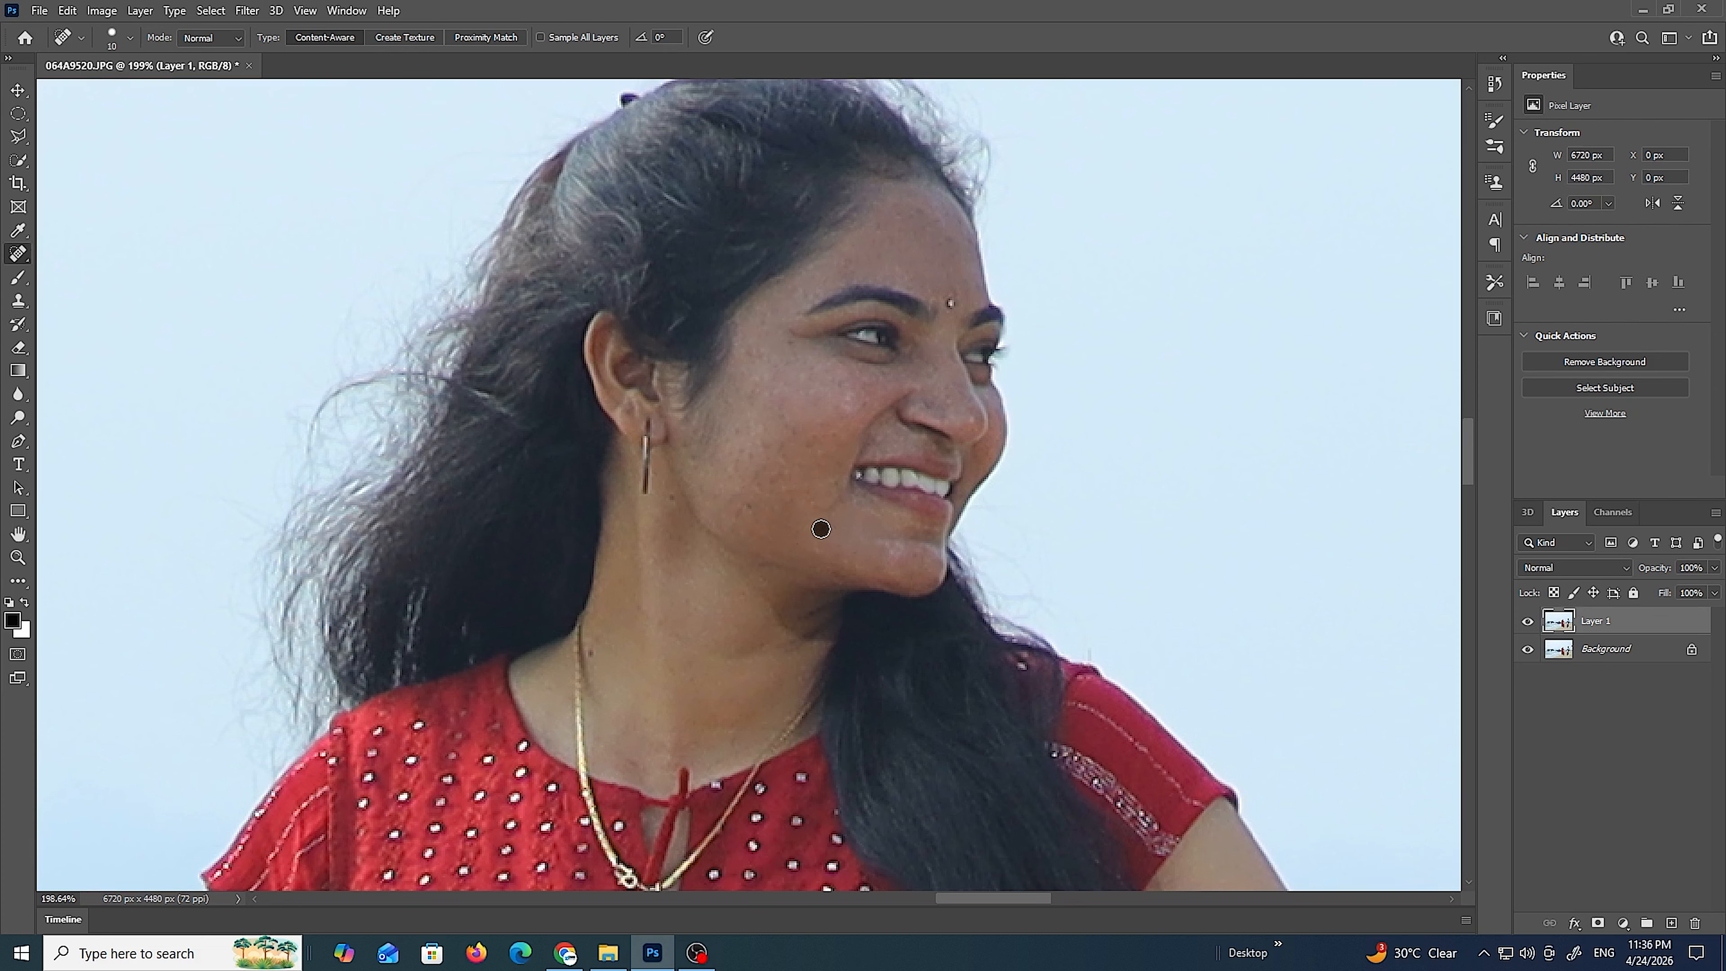
{"action": "left_click", "coordinate": [747, 502]}
- Heal the last small marks on the woman's upper cheek and around her temple
{"action": "left_click", "coordinate": [817, 450]}
{"action": "left_click", "coordinate": [842, 391]}
{"action": "left_click", "coordinate": [783, 343]}
{"action": "left_click", "coordinate": [754, 357]}
{"action": "left_click", "coordinate": [800, 365]}
{"action": "left_click", "coordinate": [755, 384]}
{"action": "left_click", "coordinate": [743, 414]}
- Heal the small marks on the man's cheek and beside his eye with the Spot Healing Brush
{"action": "scroll", "coordinate": [752, 432], "scroll_direction": "down", "scroll_amount": 2}
{"action": "scroll", "coordinate": [752, 433], "scroll_direction": "down", "scroll_amount": 10}
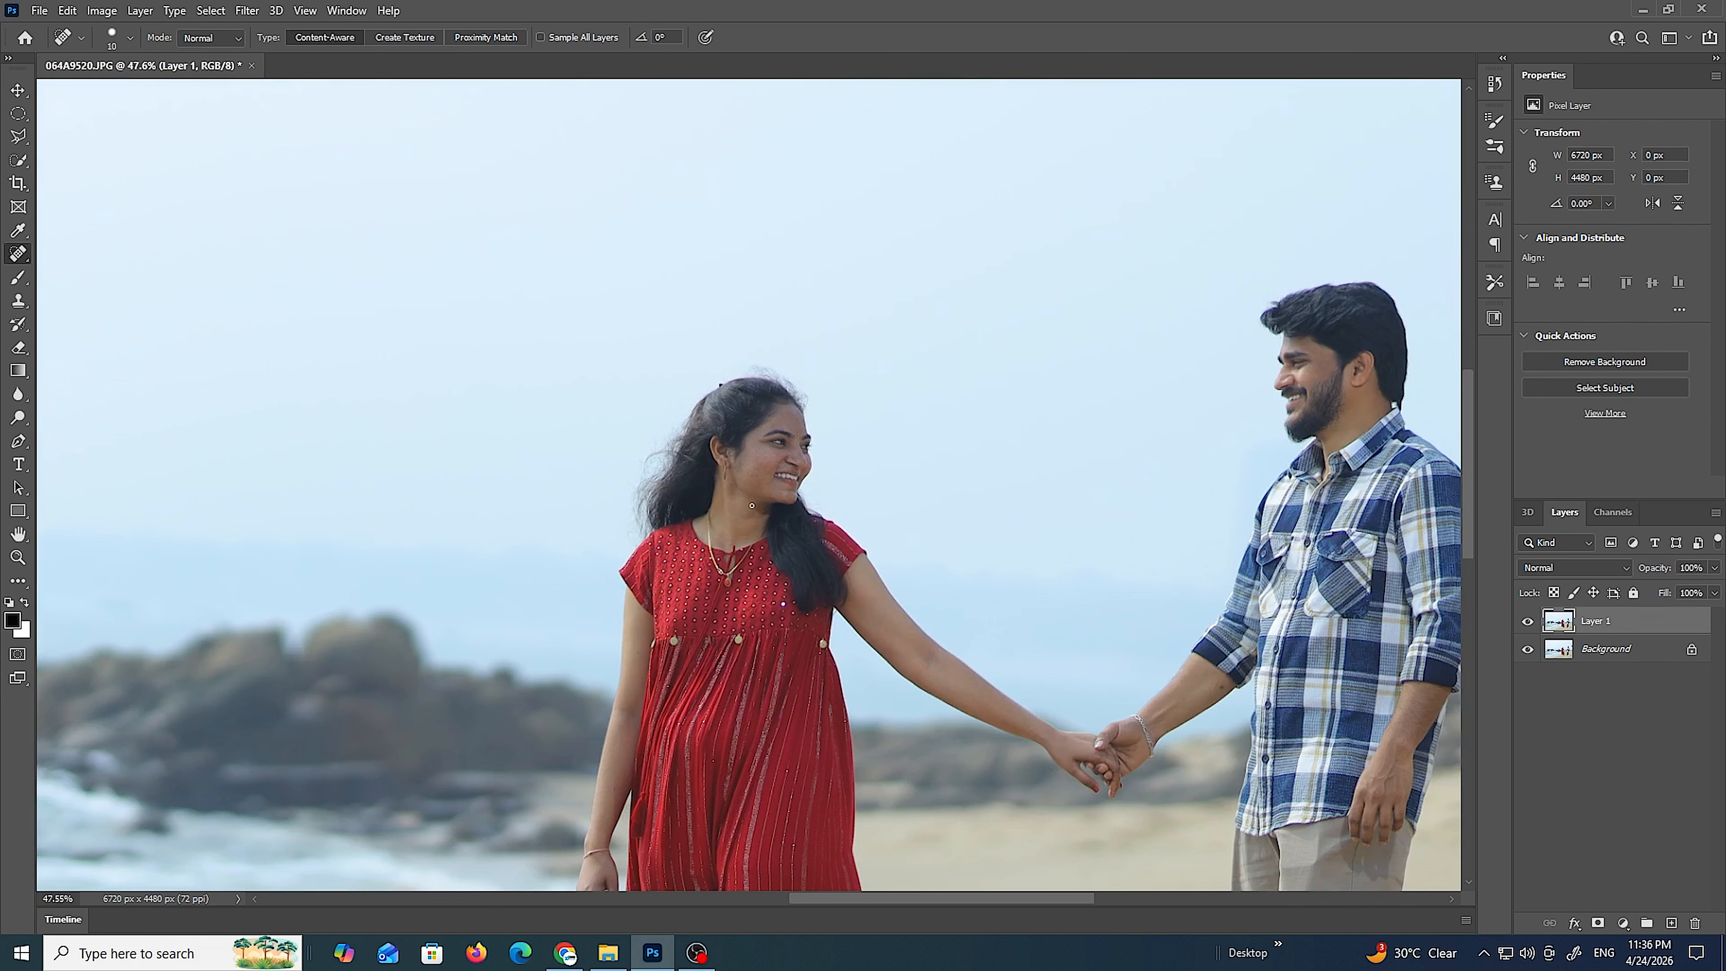
{"action": "left_click_drag", "start_coordinate": [1153, 498], "coordinate": [812, 547]}
{"action": "scroll", "coordinate": [976, 426], "scroll_direction": "up", "scroll_amount": 8}
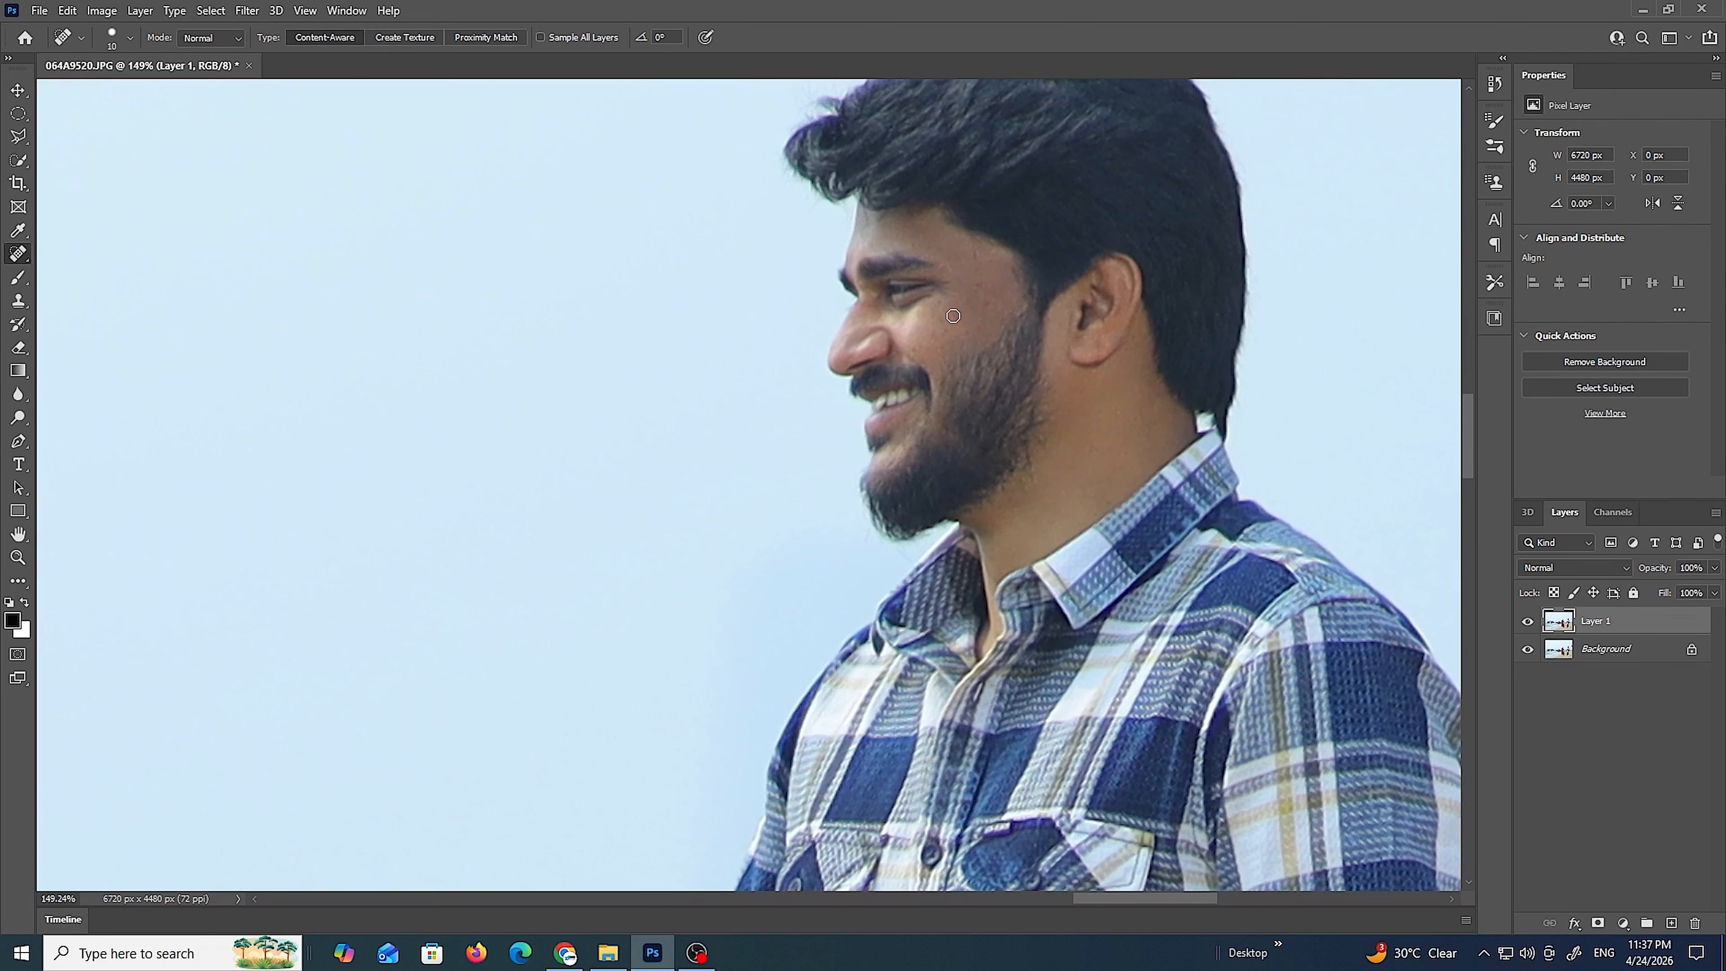
{"action": "left_click", "coordinate": [933, 339]}
{"action": "left_click", "coordinate": [978, 293]}
- Select the woman's and the man's heads together with two elliptical marquee selections
{"action": "scroll", "coordinate": [989, 331], "scroll_direction": "down", "scroll_amount": 3}
{"action": "scroll", "coordinate": [989, 330], "scroll_direction": "down", "scroll_amount": 3}
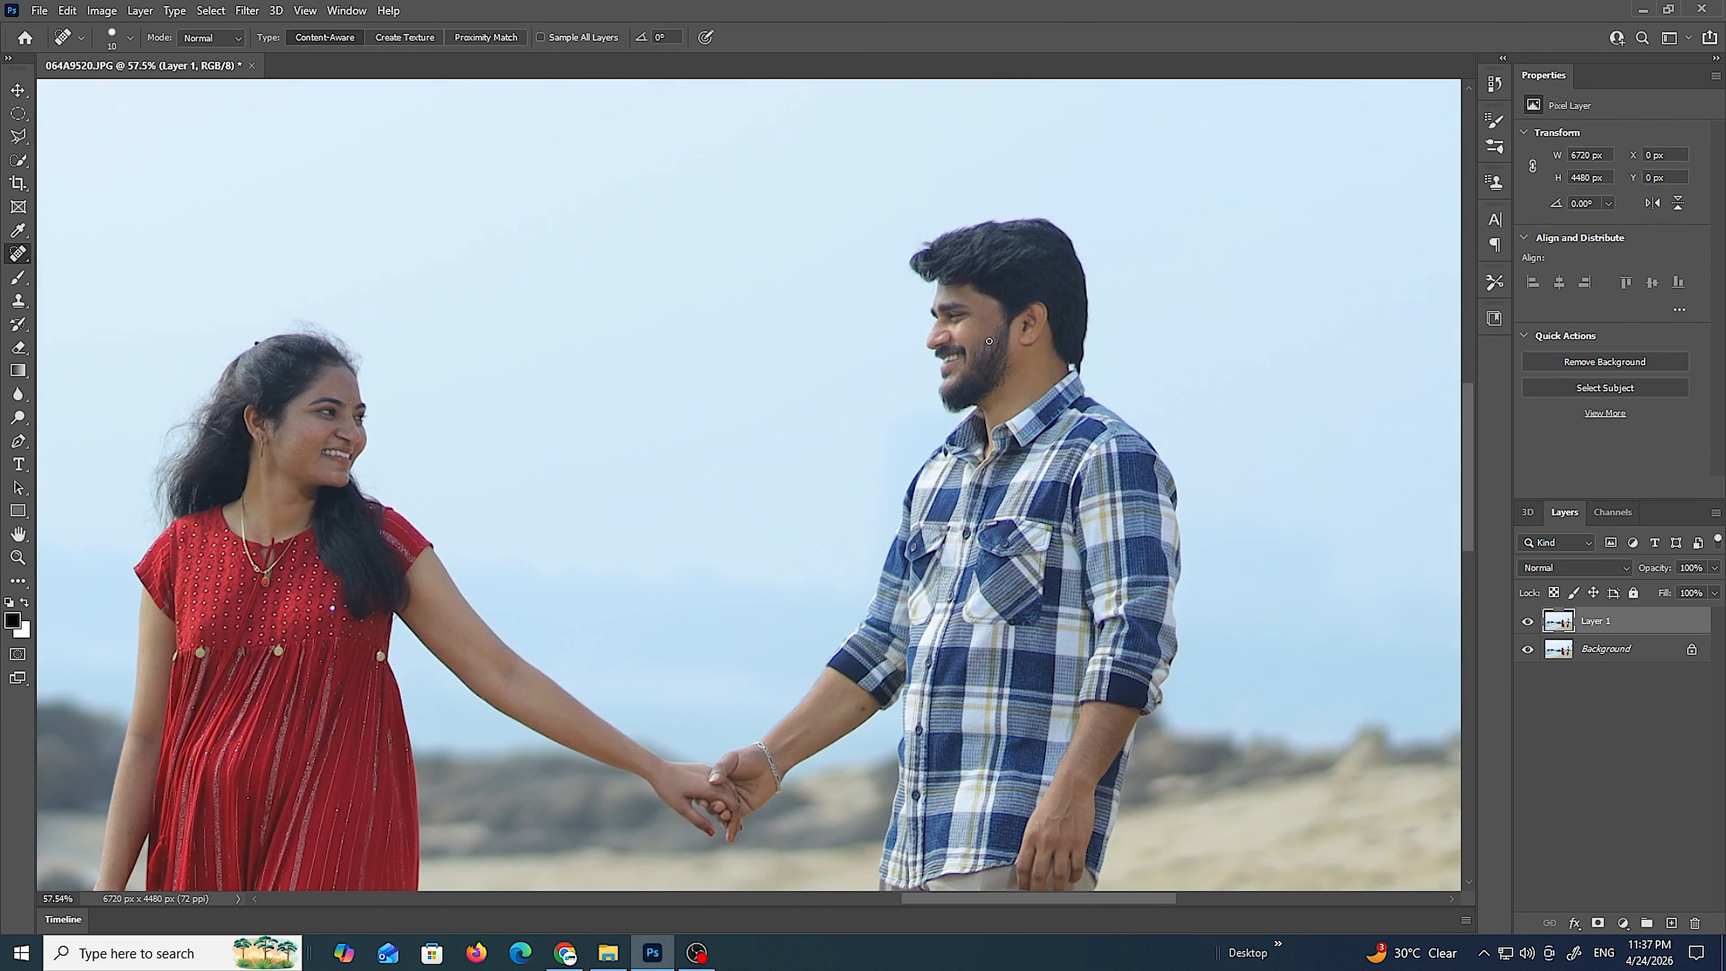
{"action": "left_click", "coordinate": [17, 113]}
{"action": "scroll", "coordinate": [450, 464], "scroll_direction": "down", "scroll_amount": 3}
{"action": "left_click_drag", "start_coordinate": [257, 358], "coordinate": [410, 521]}
{"action": "left_click_drag", "start_coordinate": [747, 292], "coordinate": [900, 472]}
{"action": "right_click", "coordinate": [832, 385]}
- Apply the Photo-Toolbox SkinFiner filter with its default smoothing to the selected faces, and deselect
{"action": "left_click", "coordinate": [246, 11]}
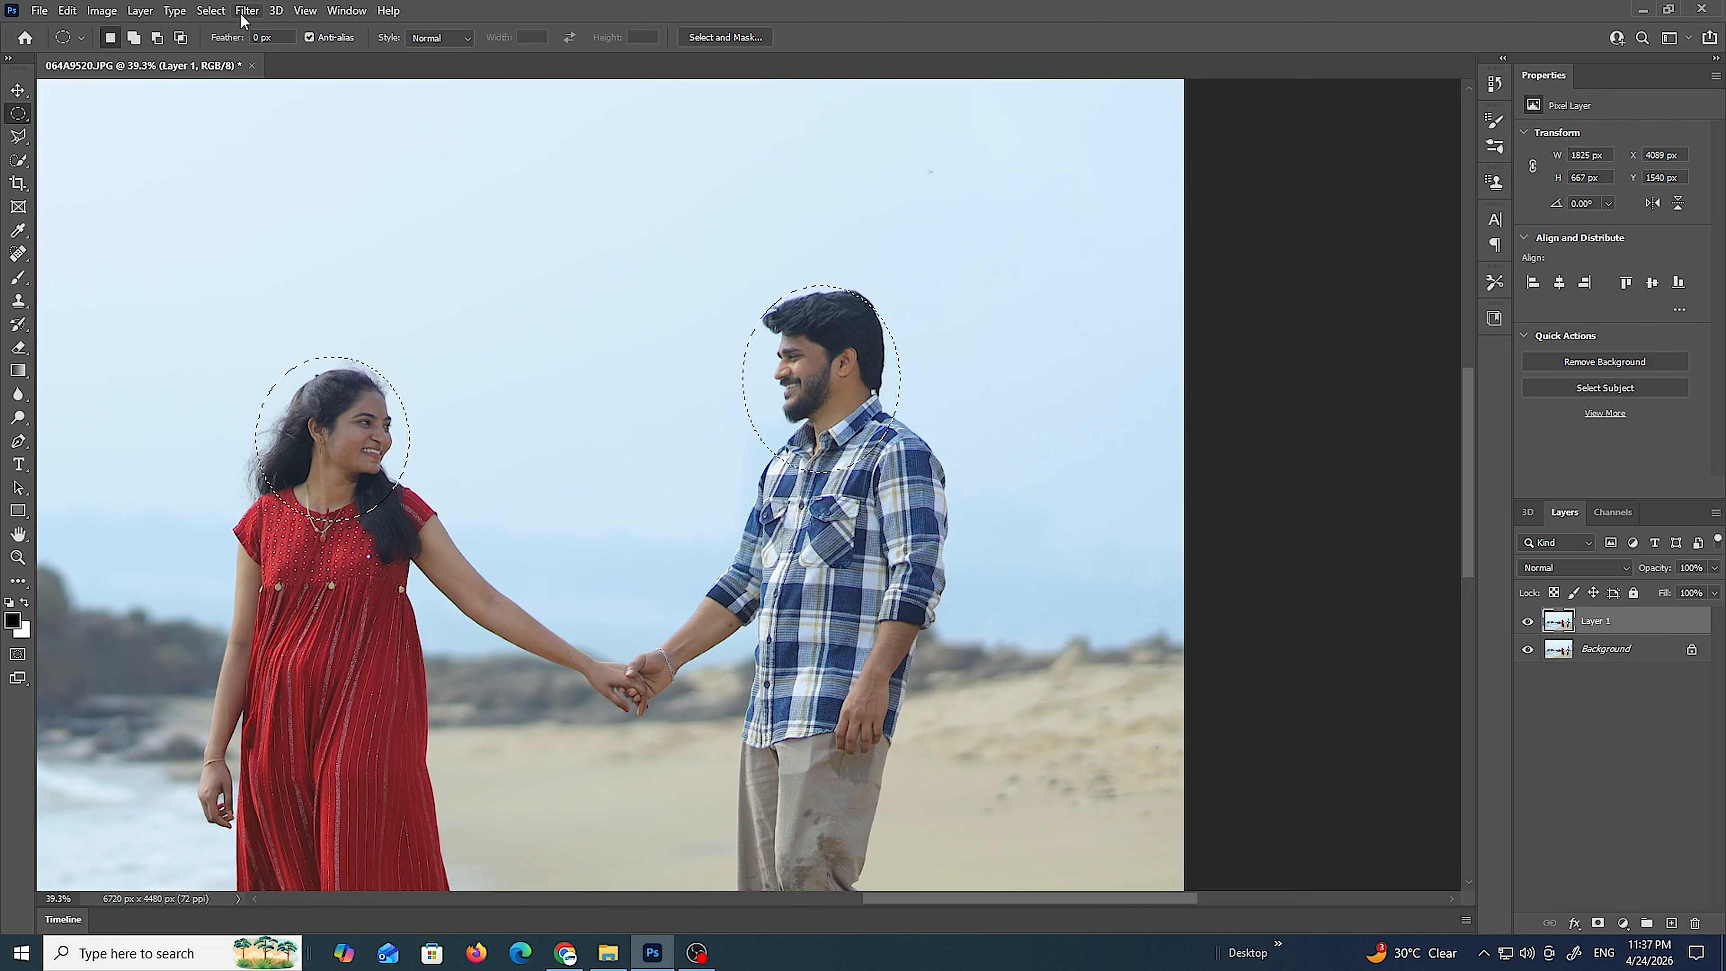
{"action": "left_click", "coordinate": [243, 12]}
{"action": "mouse_move", "coordinate": [396, 420]}
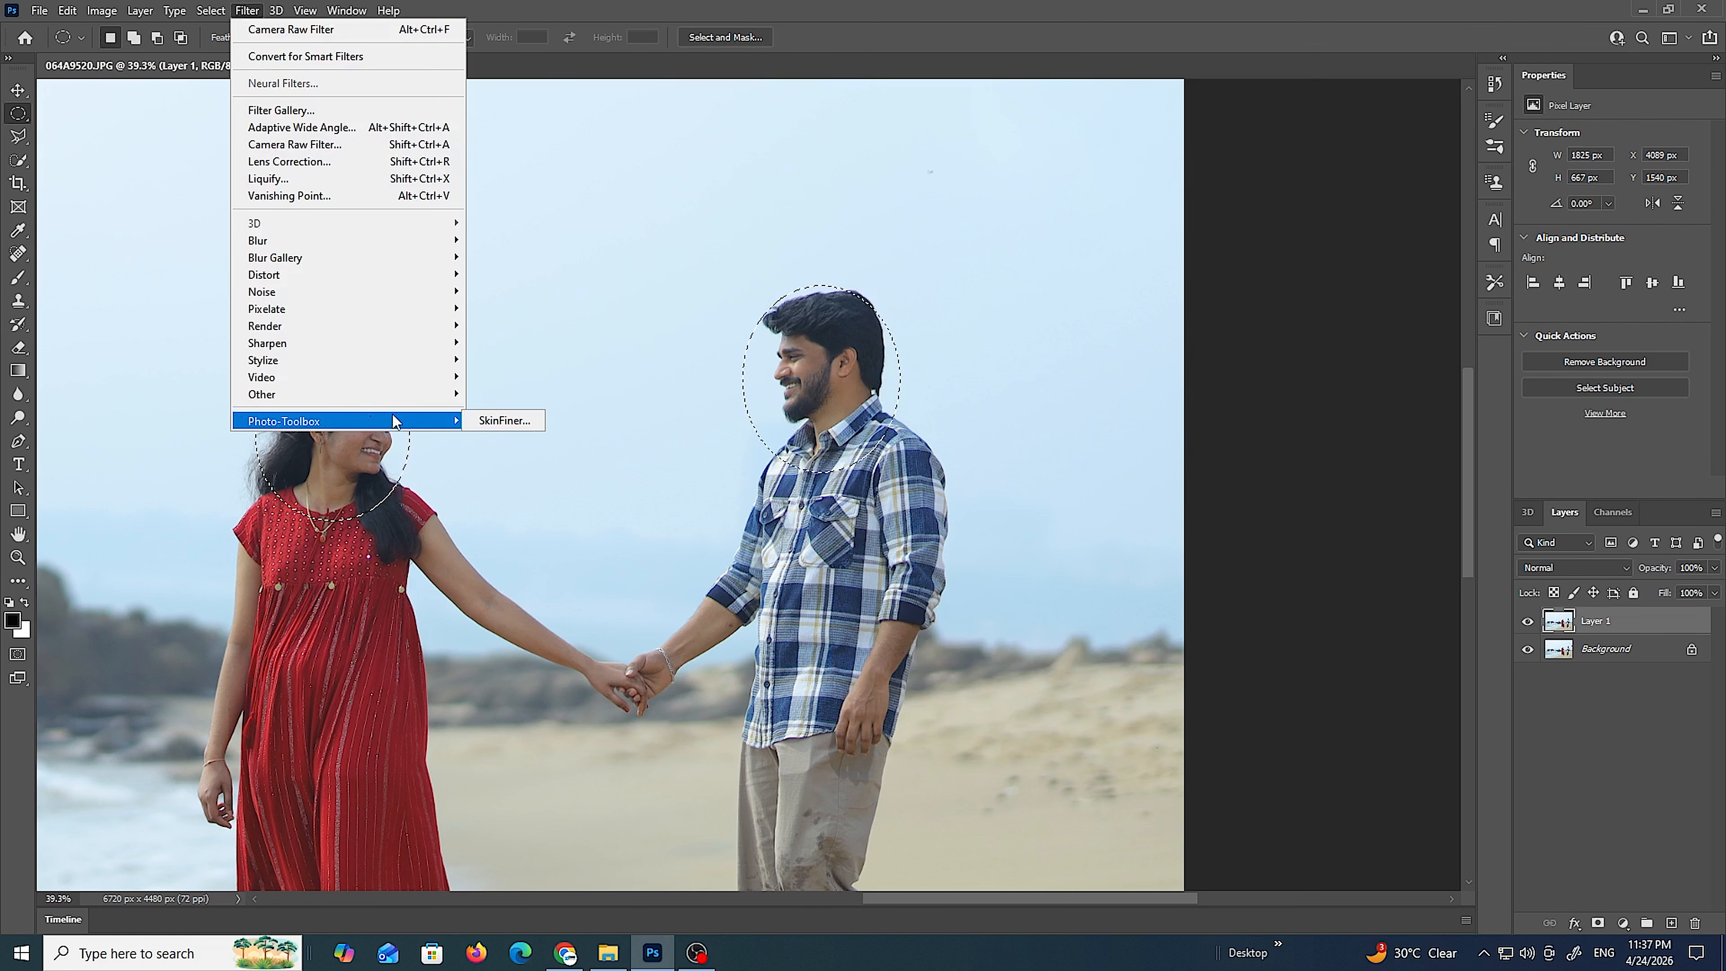
{"action": "left_click", "coordinate": [478, 421]}
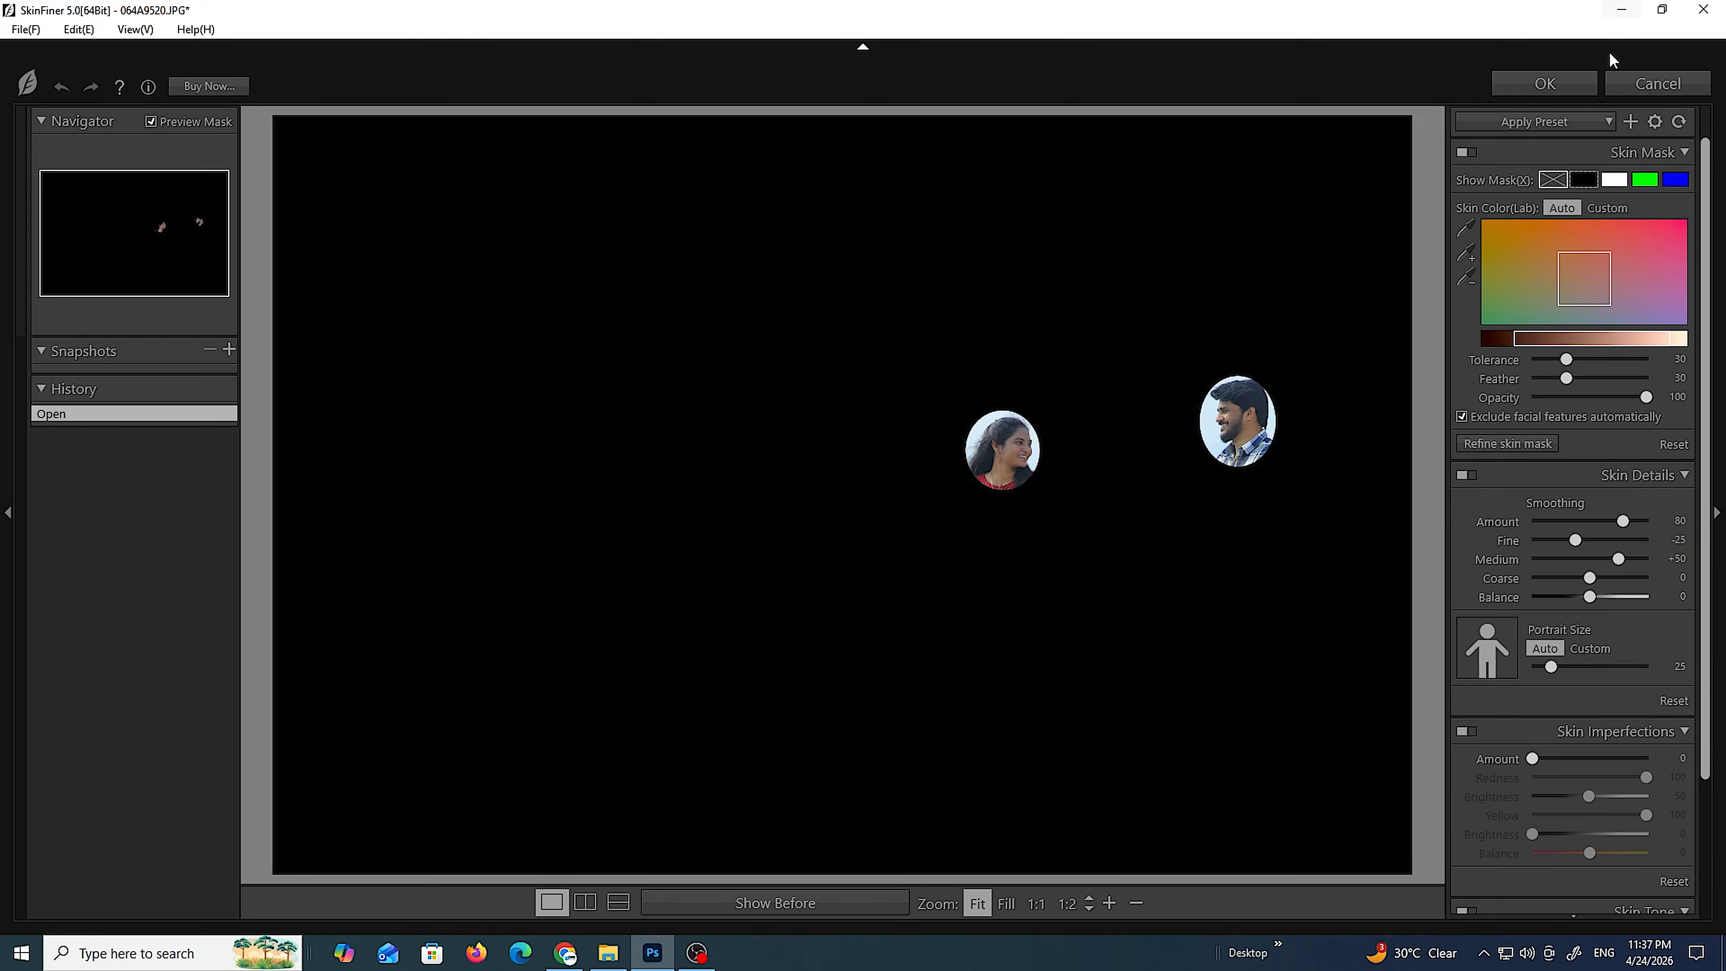
{"action": "left_click", "coordinate": [1560, 83]}
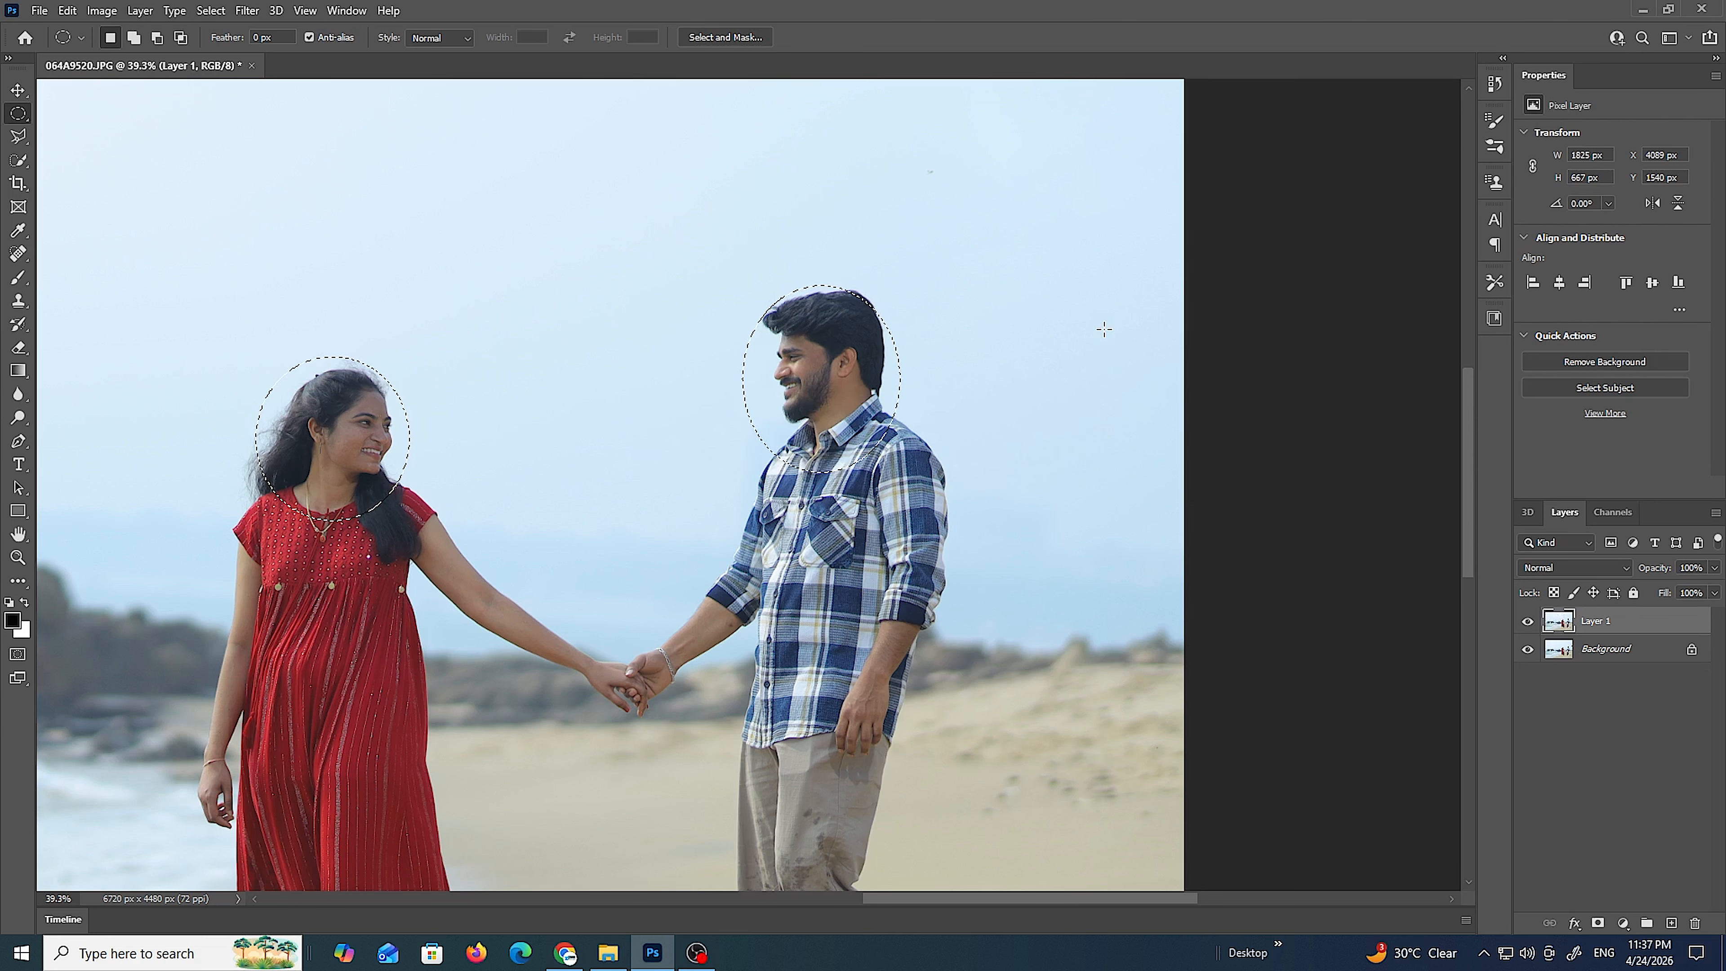
{"action": "scroll", "coordinate": [1071, 336], "scroll_direction": "down", "scroll_amount": 5}
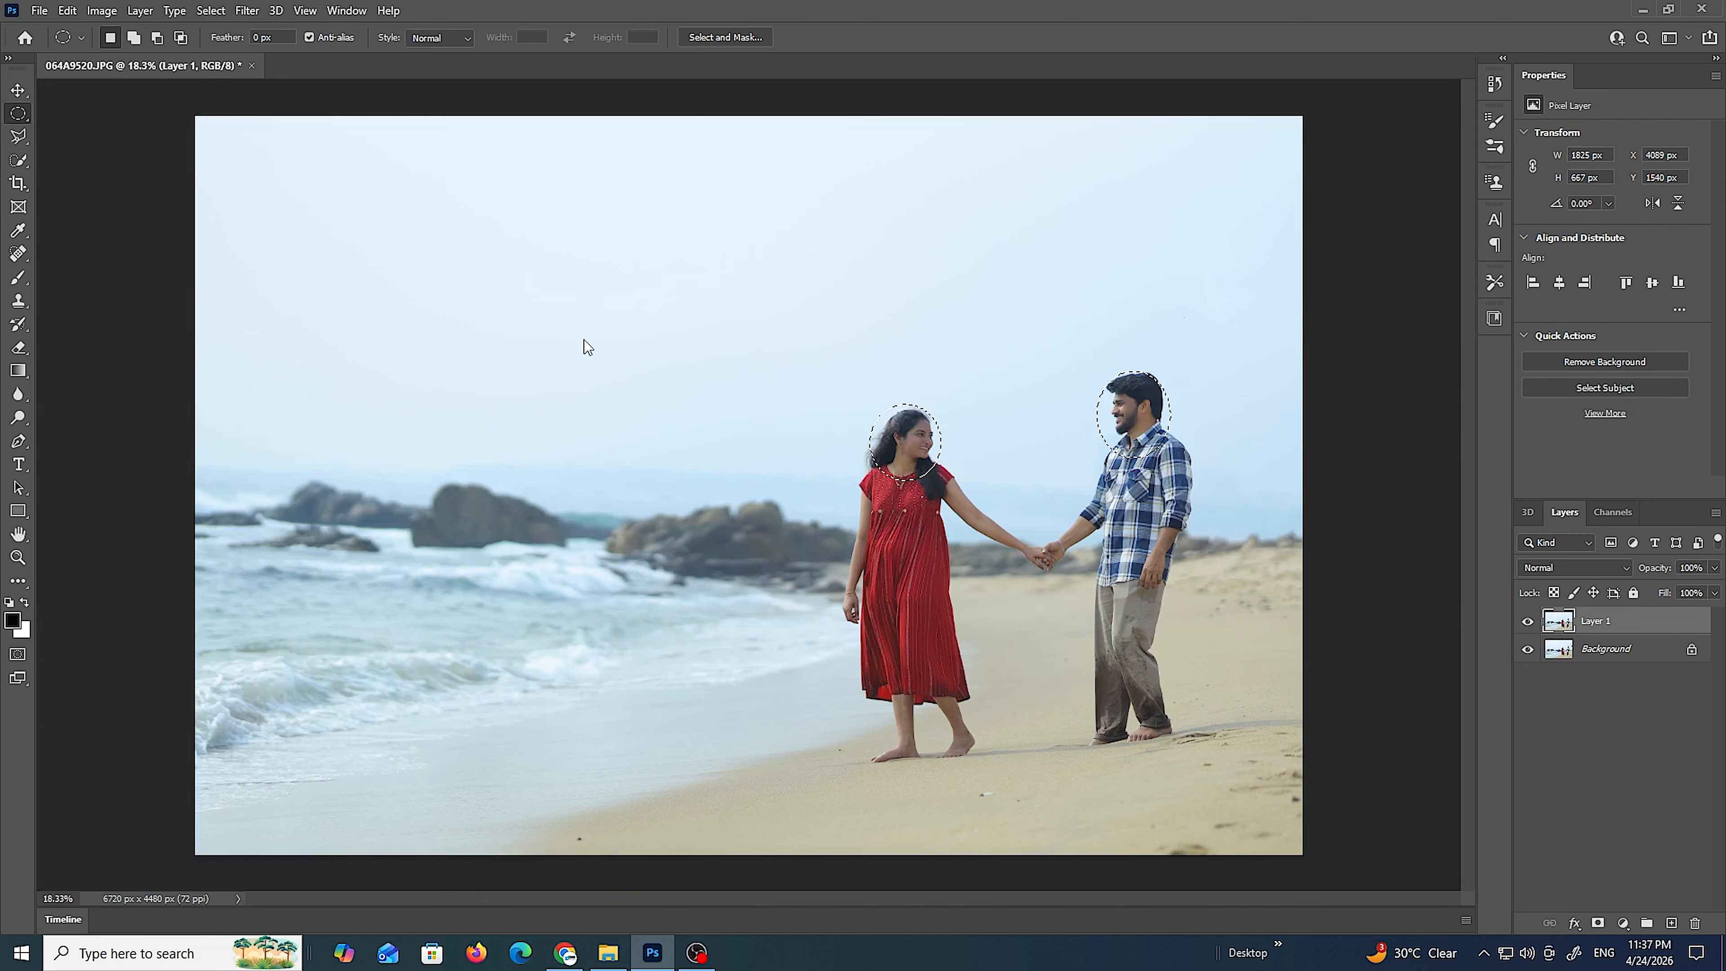
{"action": "right_click", "coordinate": [583, 346]}
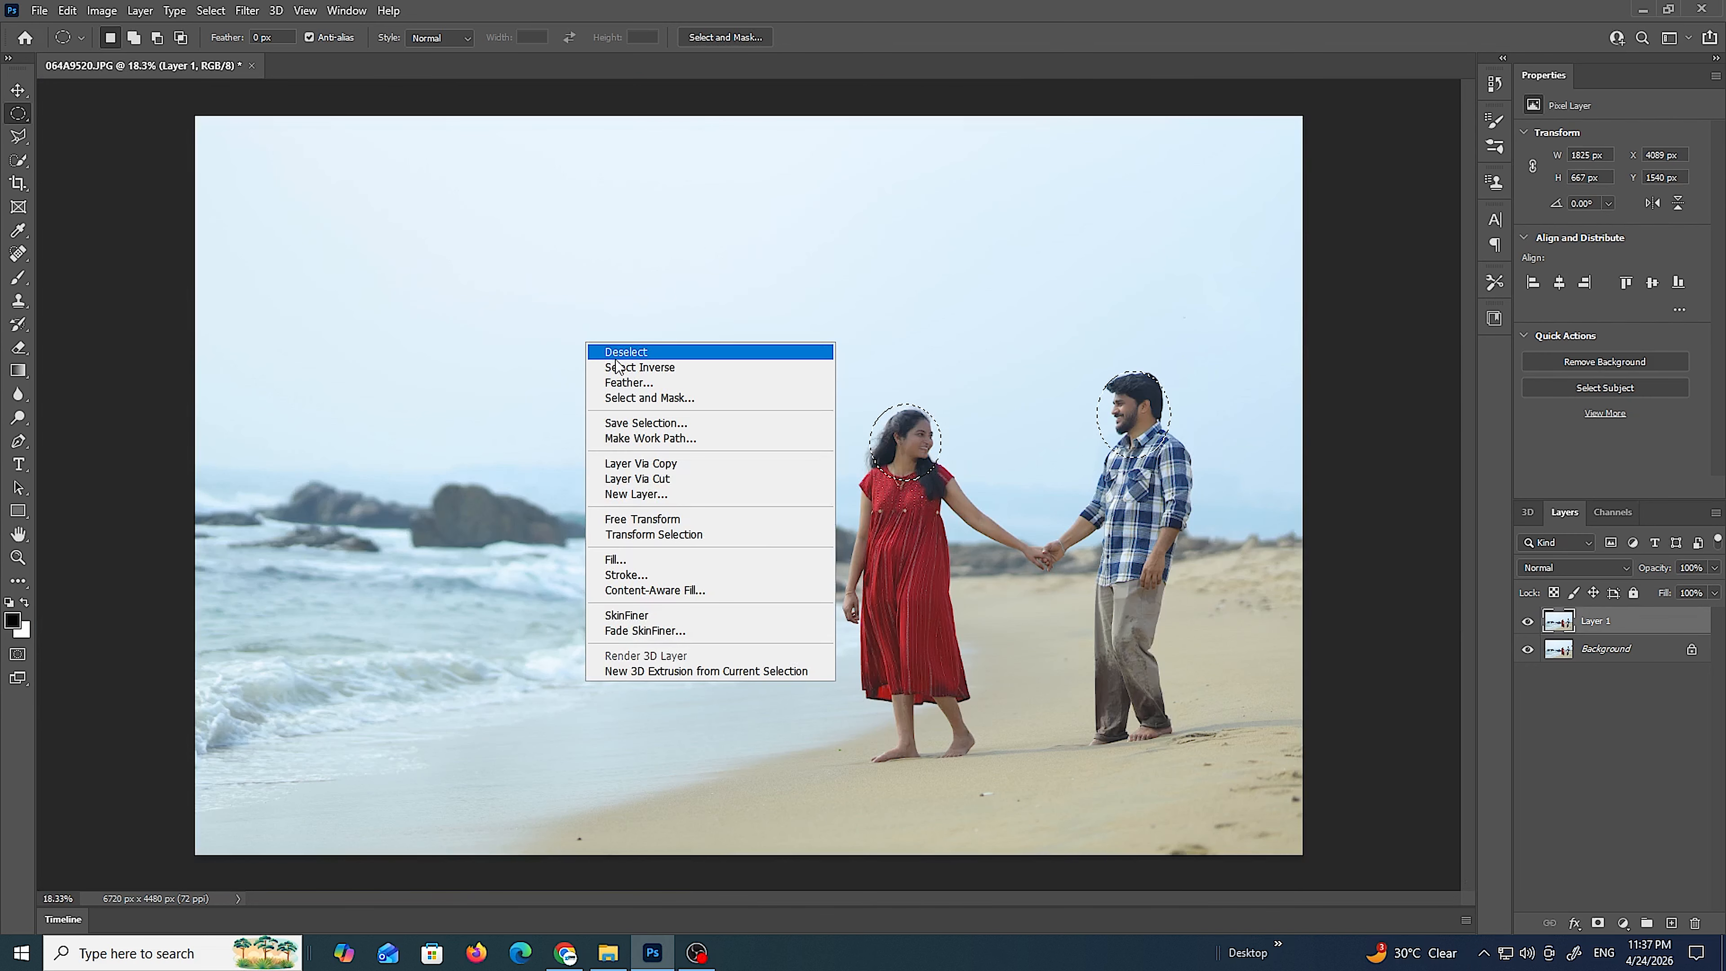
{"action": "left_click", "coordinate": [618, 352]}
- Remove the small white object on the sand with a Content-Aware fill of an elliptical selection about 204 by 135 px, and deselect
{"action": "scroll", "coordinate": [732, 376], "scroll_direction": "up", "scroll_amount": 1}
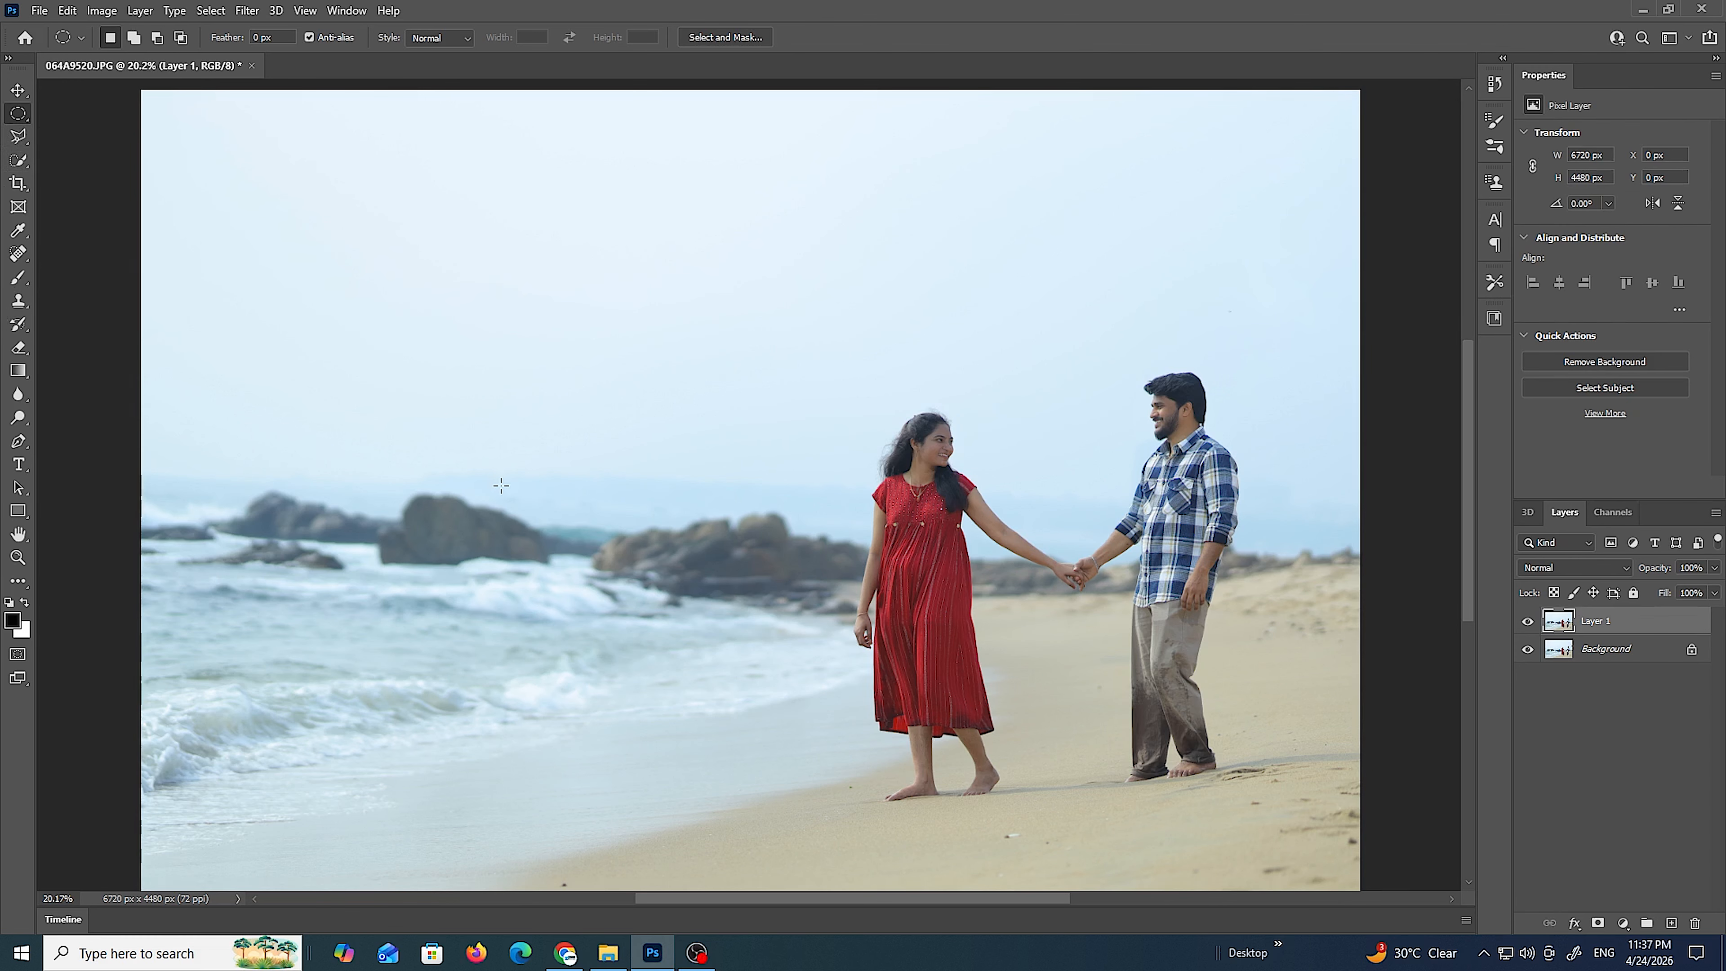
{"action": "left_click_drag", "start_coordinate": [994, 822], "coordinate": [1027, 846]}
{"action": "right_click", "coordinate": [1019, 840]}
{"action": "left_click", "coordinate": [1050, 715]}
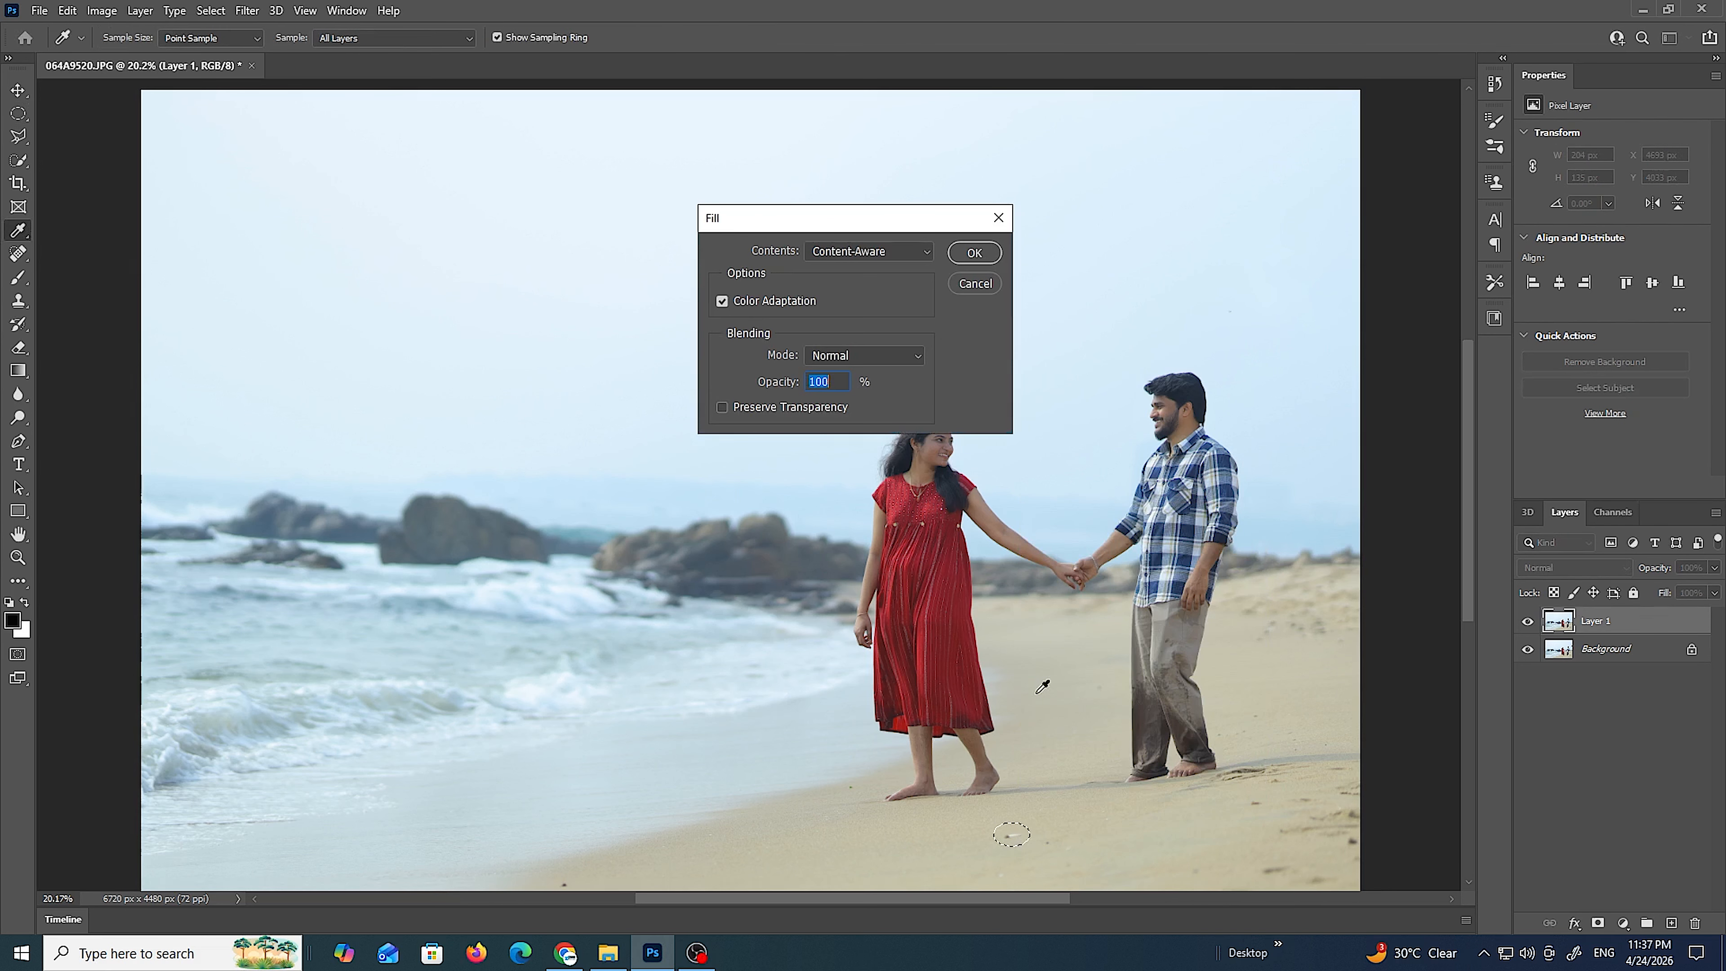
{"action": "left_click", "coordinate": [967, 256]}
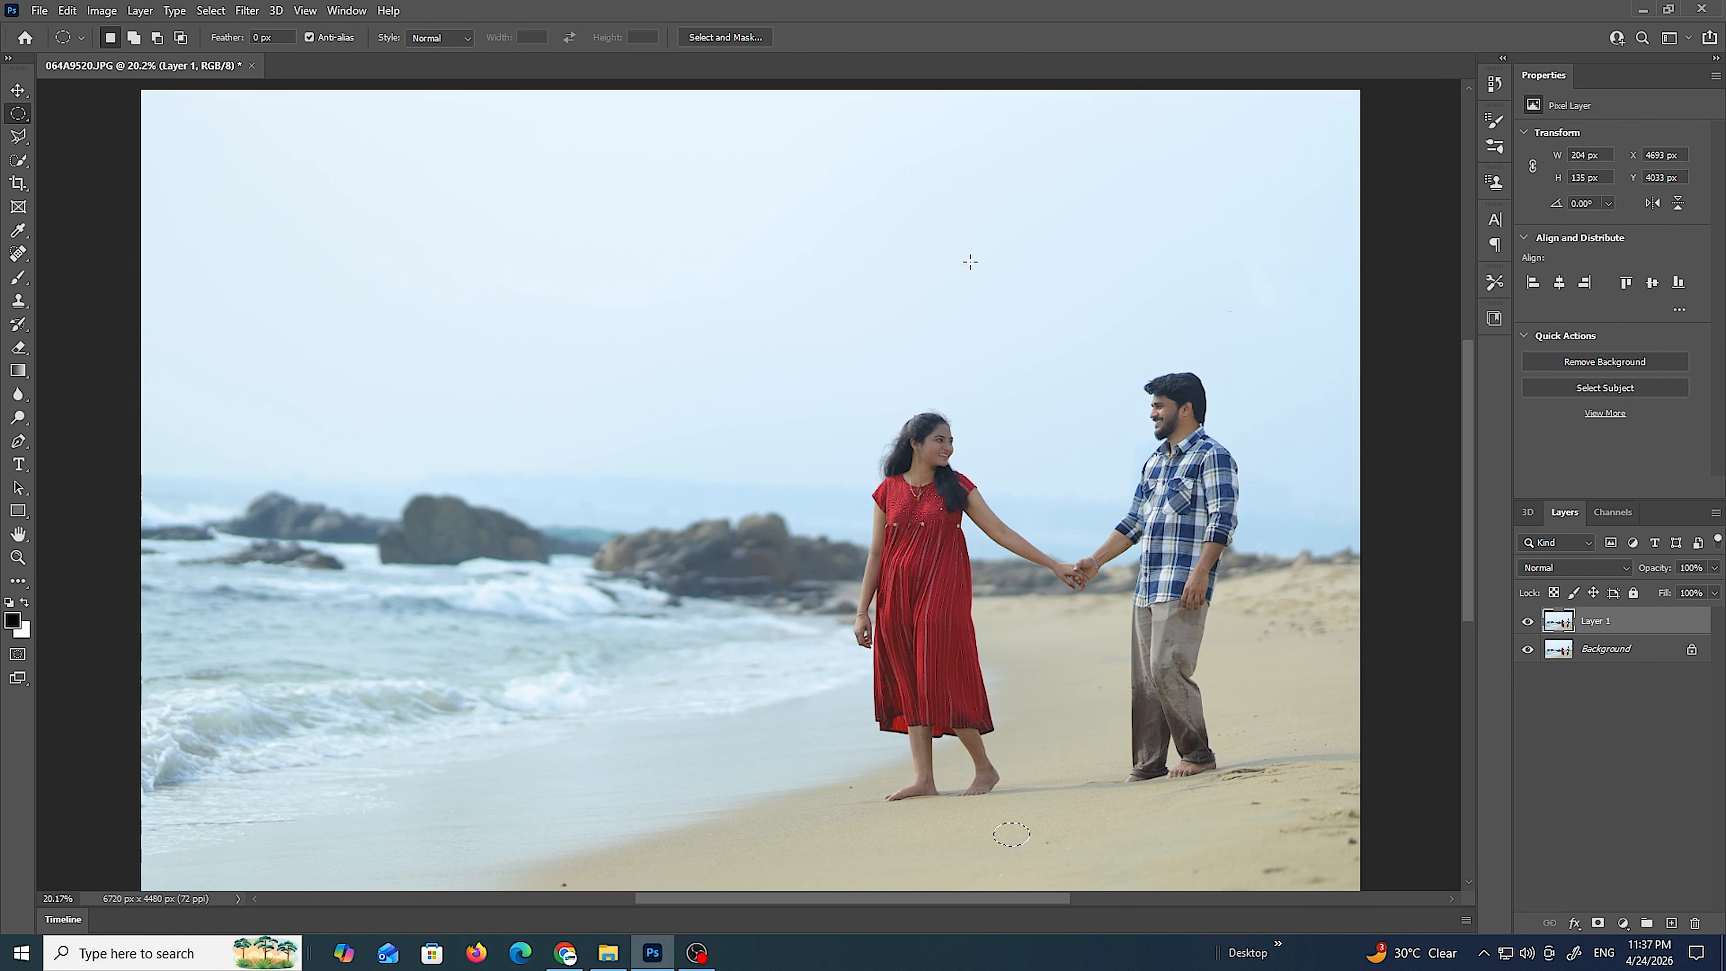
{"action": "right_click", "coordinate": [969, 261]}
{"action": "left_click", "coordinate": [989, 272]}
- Open the photo in the Camera Raw Filter and load the saved colour-grading settings file
{"action": "scroll", "coordinate": [990, 277], "scroll_direction": "down", "scroll_amount": 1}
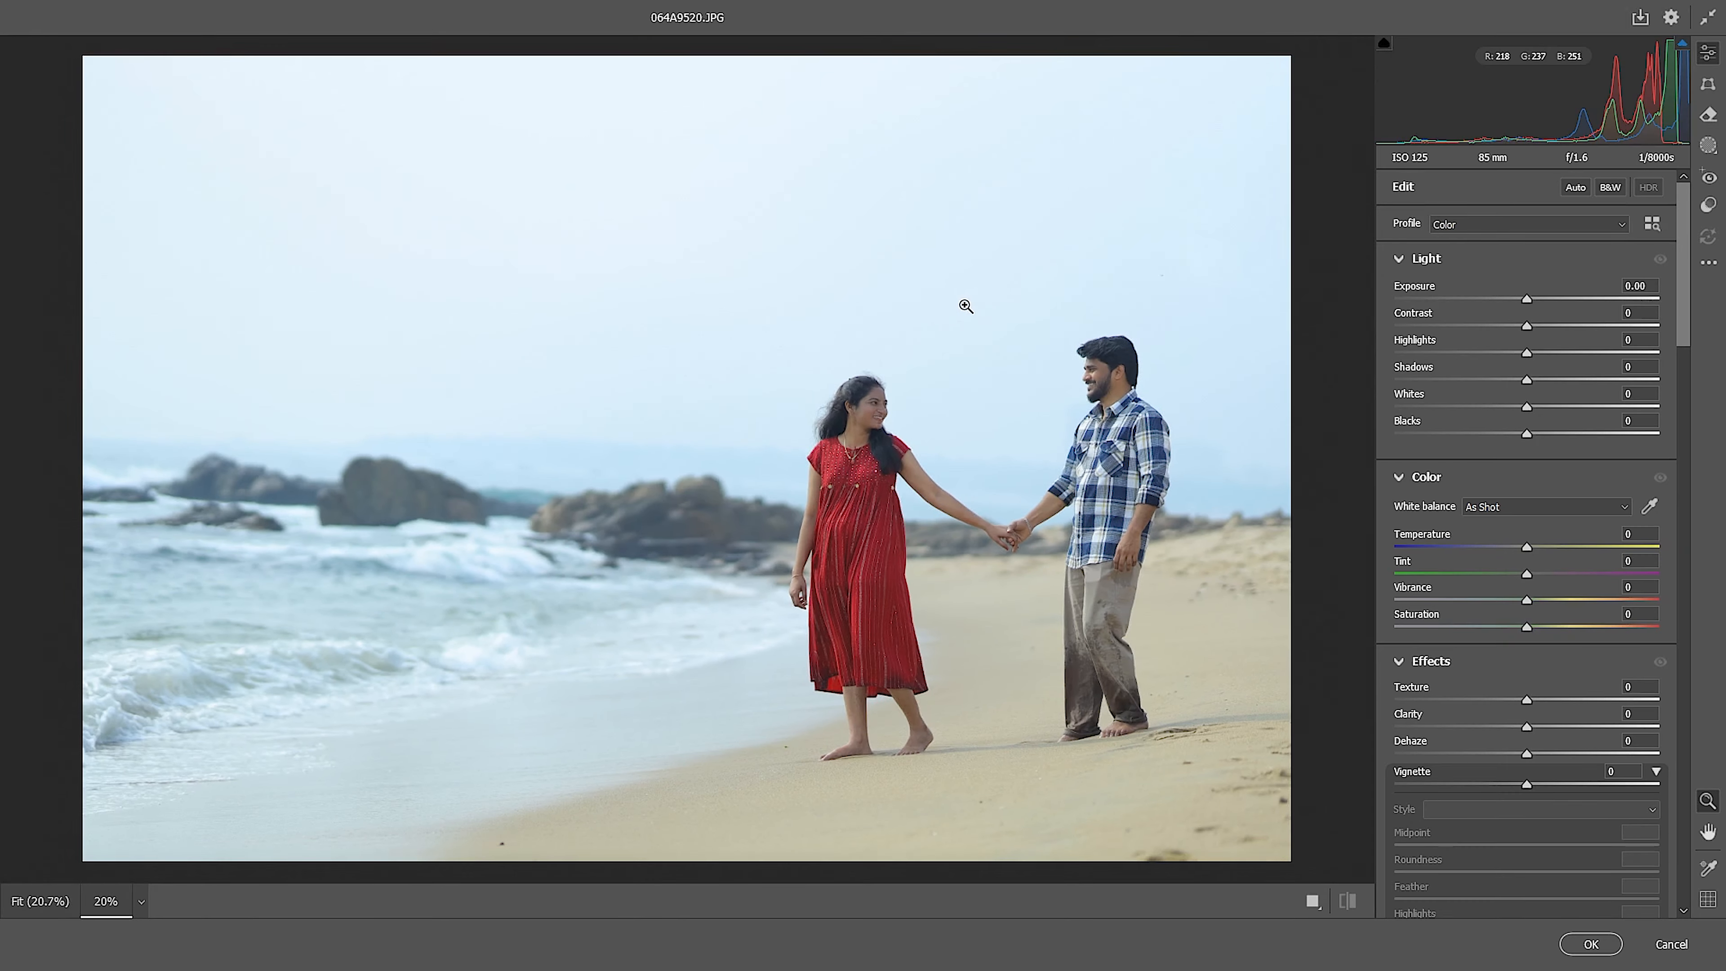
{"action": "left_click", "coordinate": [1710, 263]}
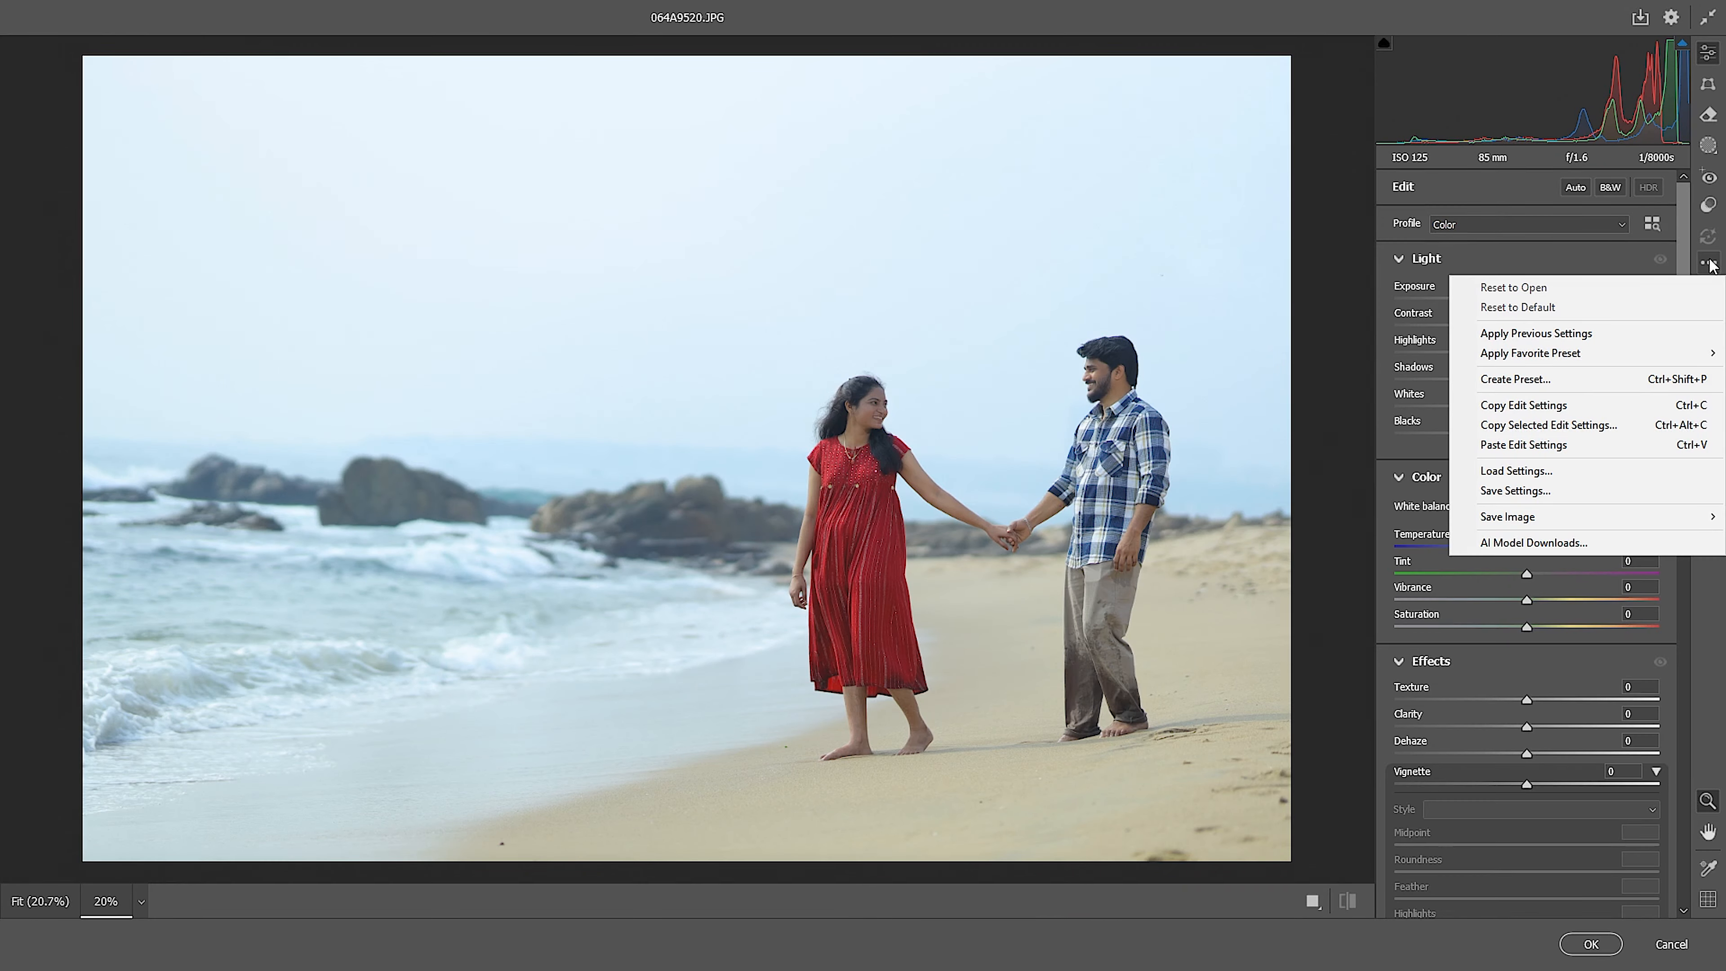
{"action": "left_click", "coordinate": [1549, 470]}
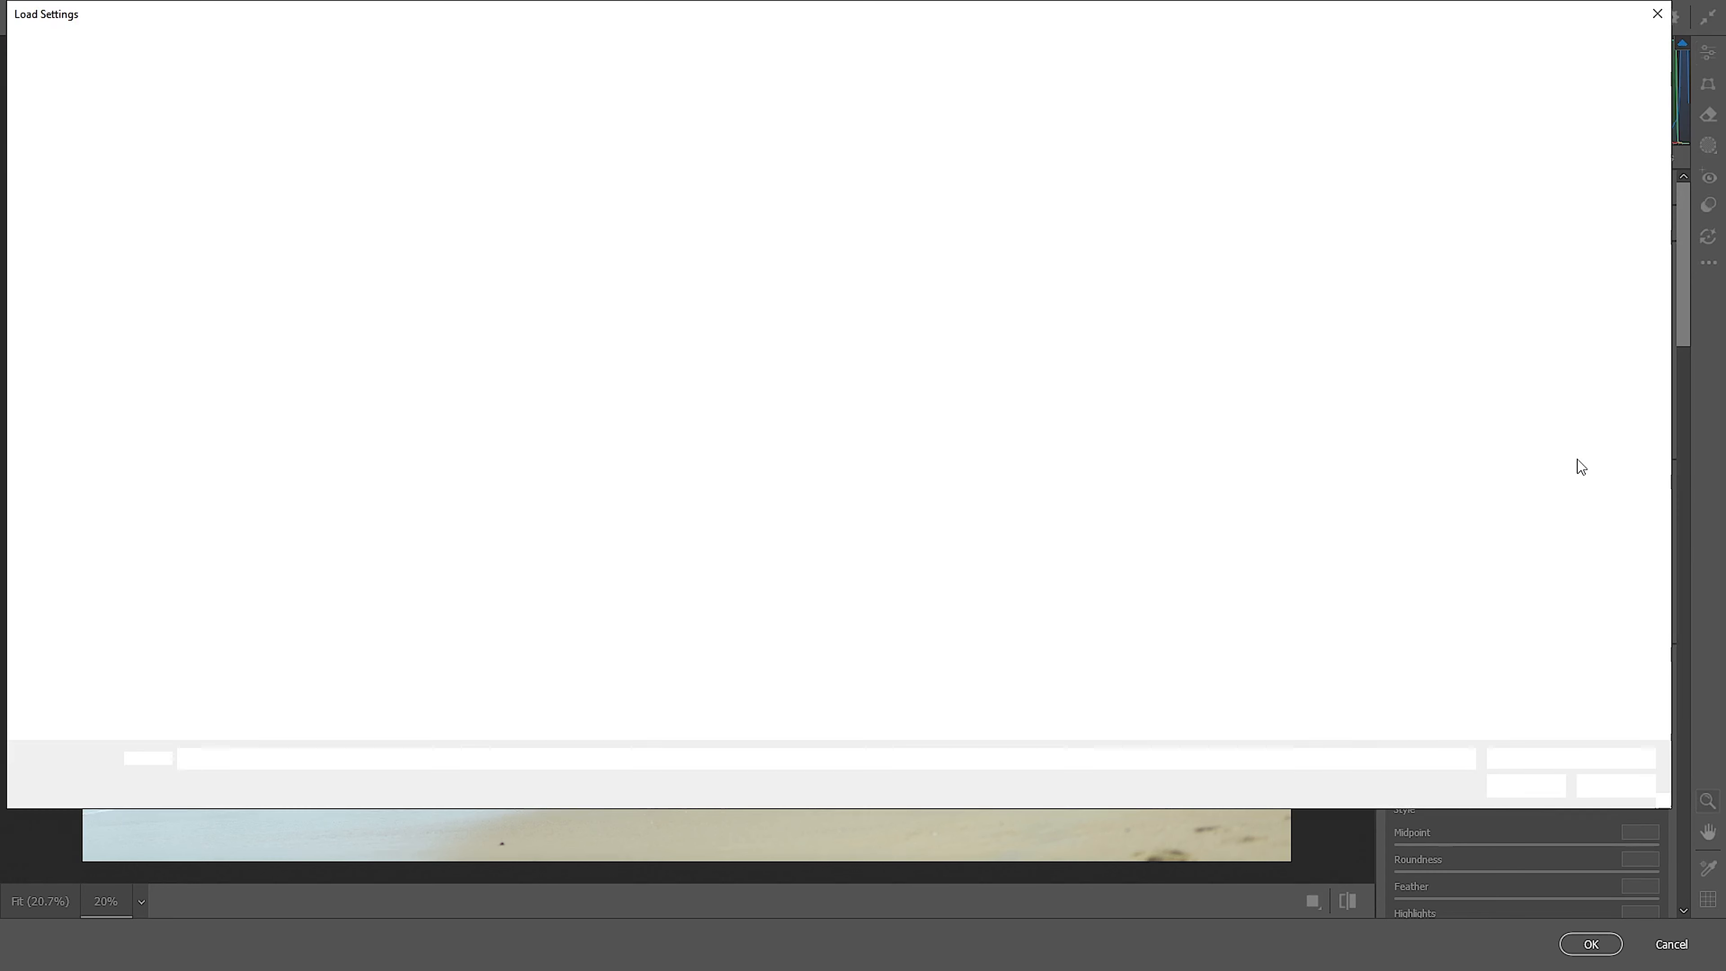
{"action": "double_click", "coordinate": [260, 125]}
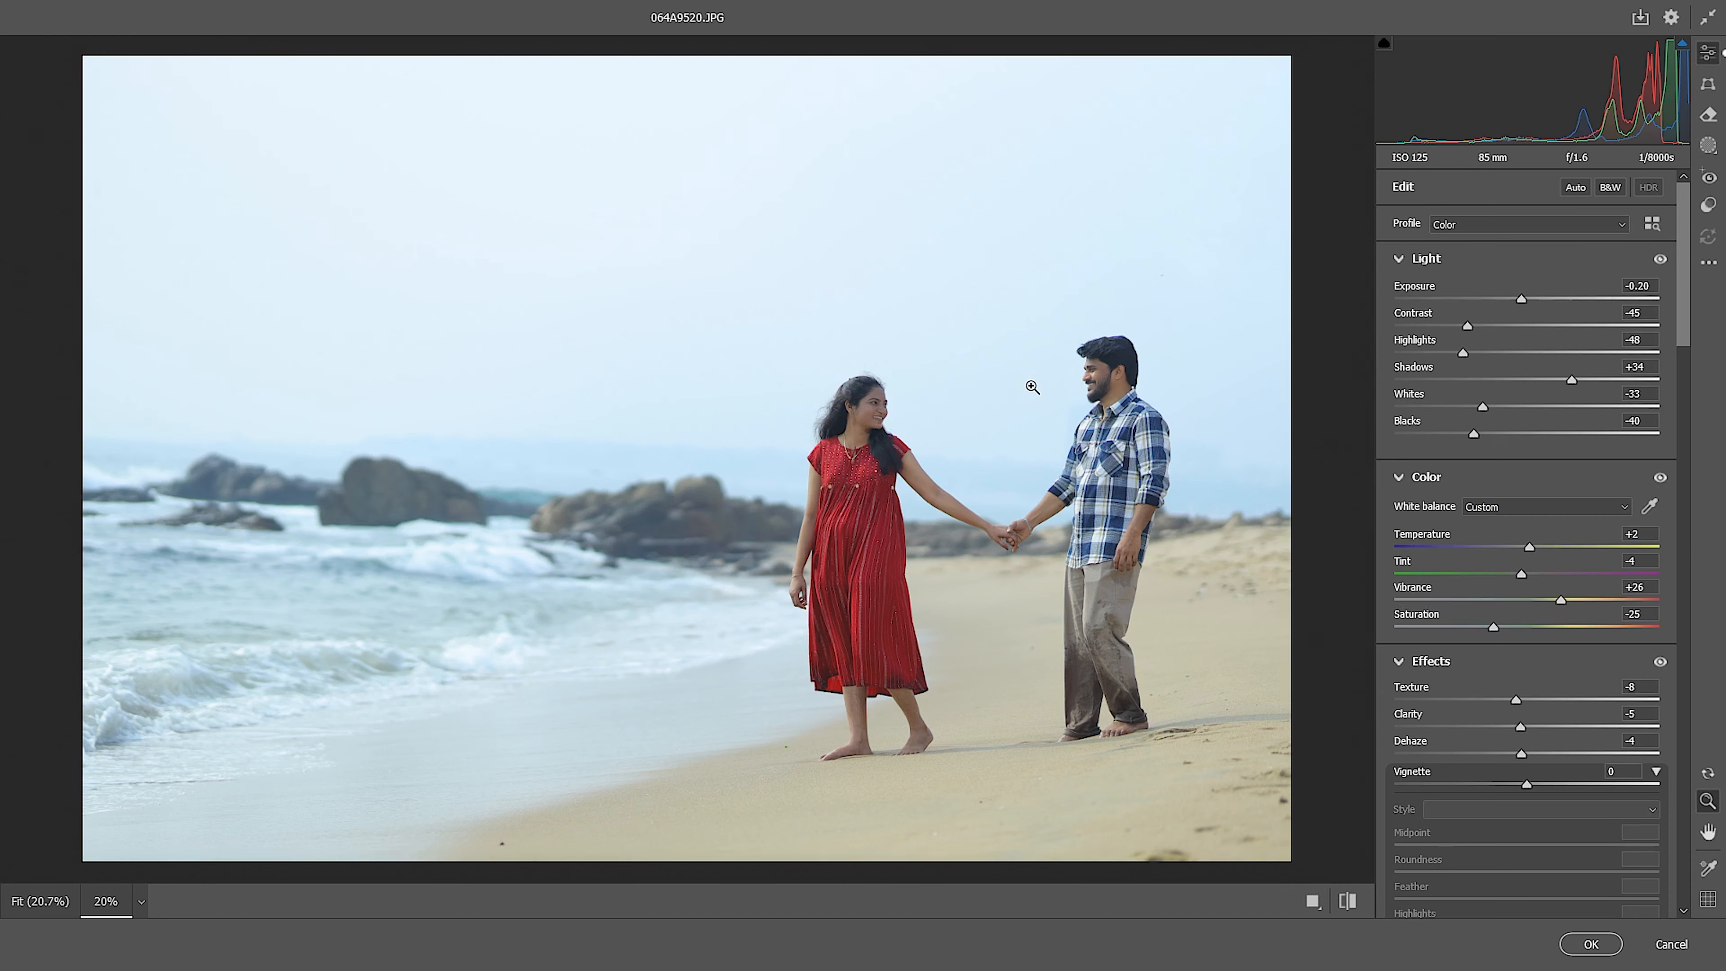
{"action": "scroll", "coordinate": [1032, 387], "scroll_direction": "down", "scroll_amount": 1}
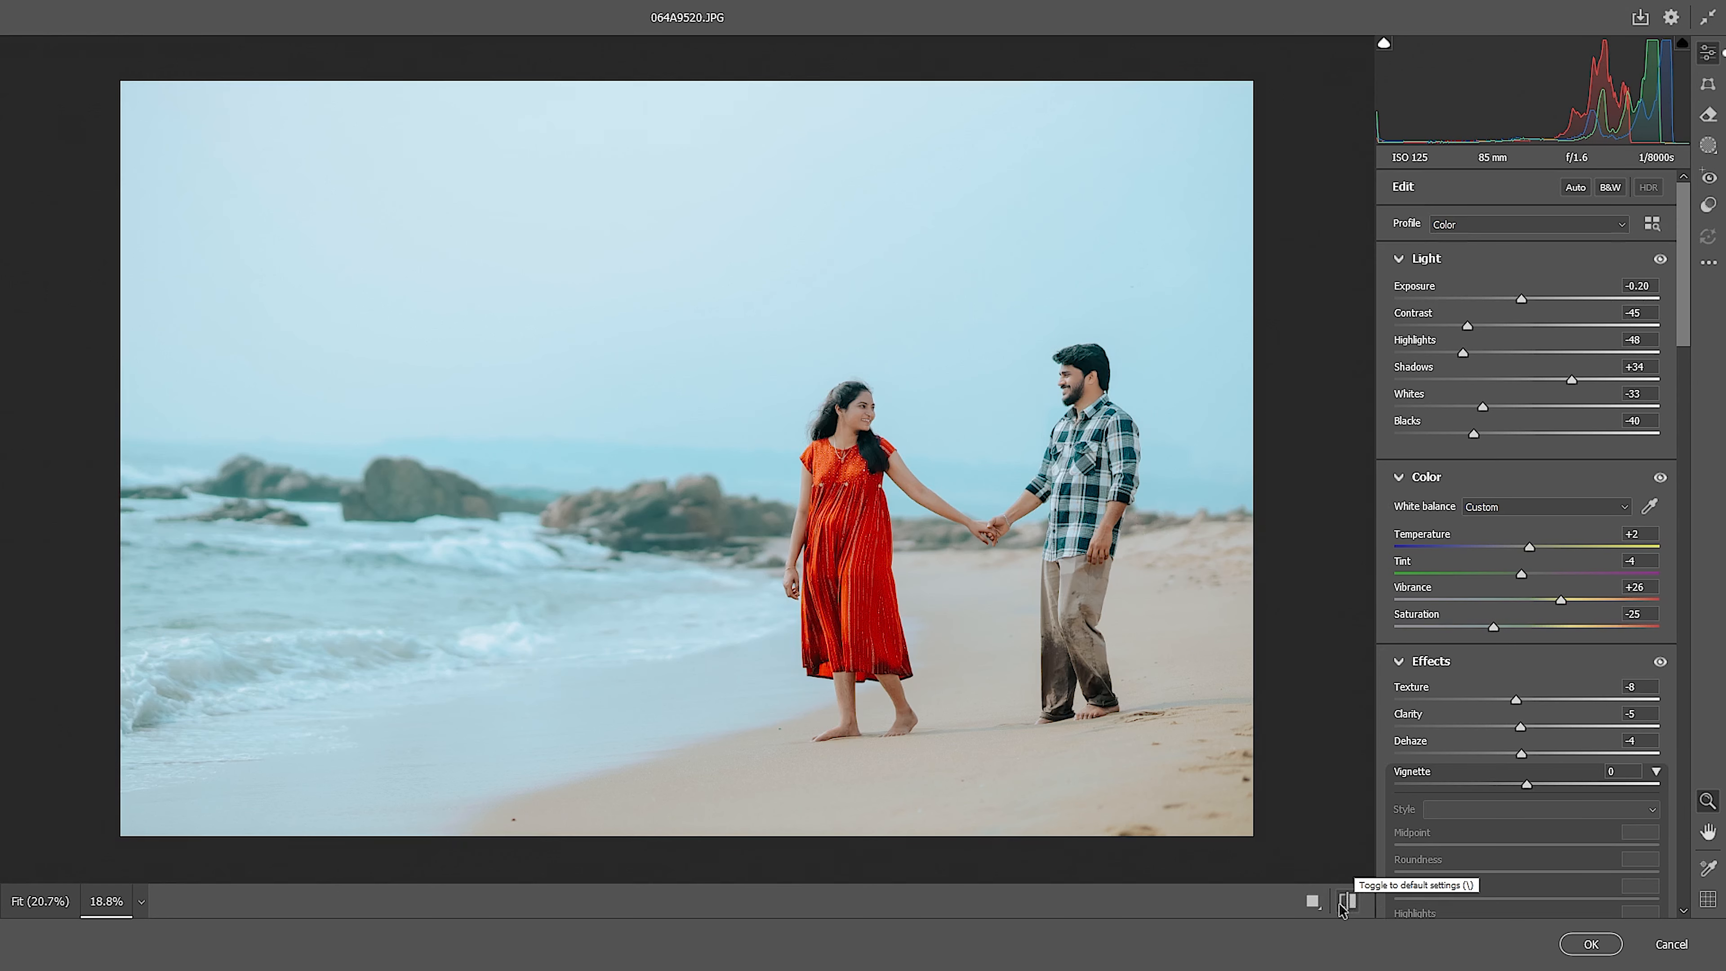
- Compare the graded photo with the default settings and examine the couple's skin and clothing colours up close
{"action": "key", "text": "backslash"}
{"action": "key", "text": "backslash"}
{"action": "scroll", "coordinate": [1013, 446], "scroll_direction": "up", "scroll_amount": 1}
{"action": "scroll", "coordinate": [1019, 451], "scroll_direction": "up", "scroll_amount": 4}
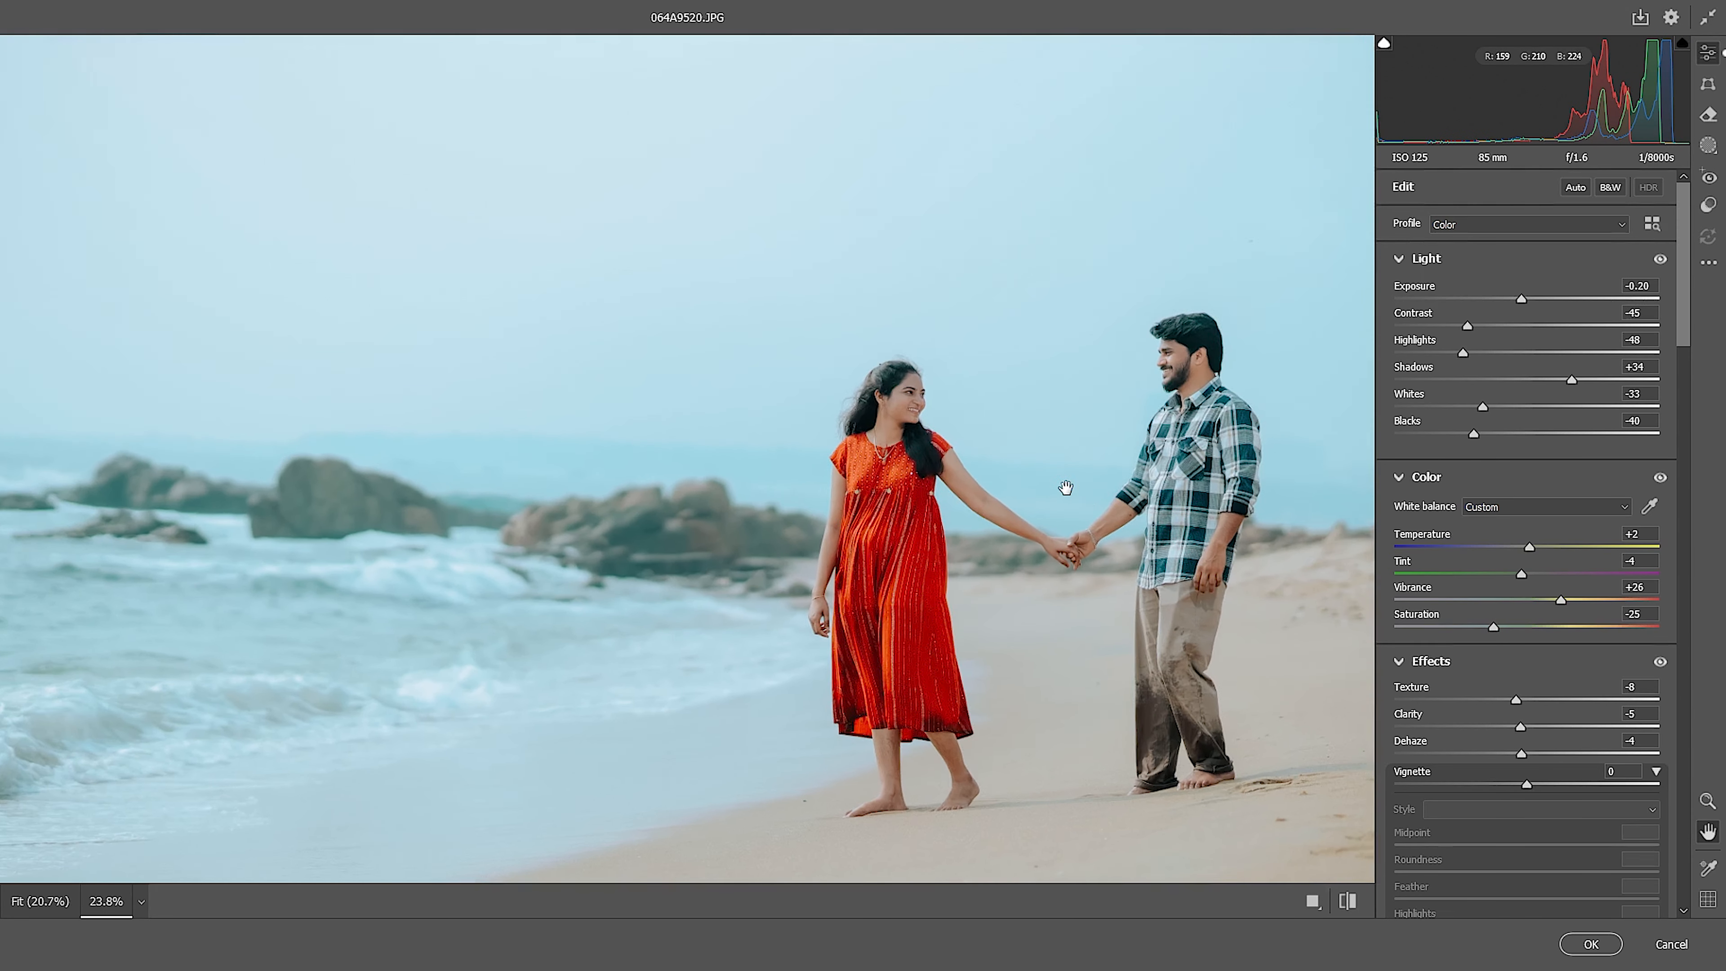
{"action": "left_click_drag", "start_coordinate": [1193, 447], "coordinate": [878, 421]}
{"action": "scroll", "coordinate": [982, 431], "scroll_direction": "up", "scroll_amount": 2}
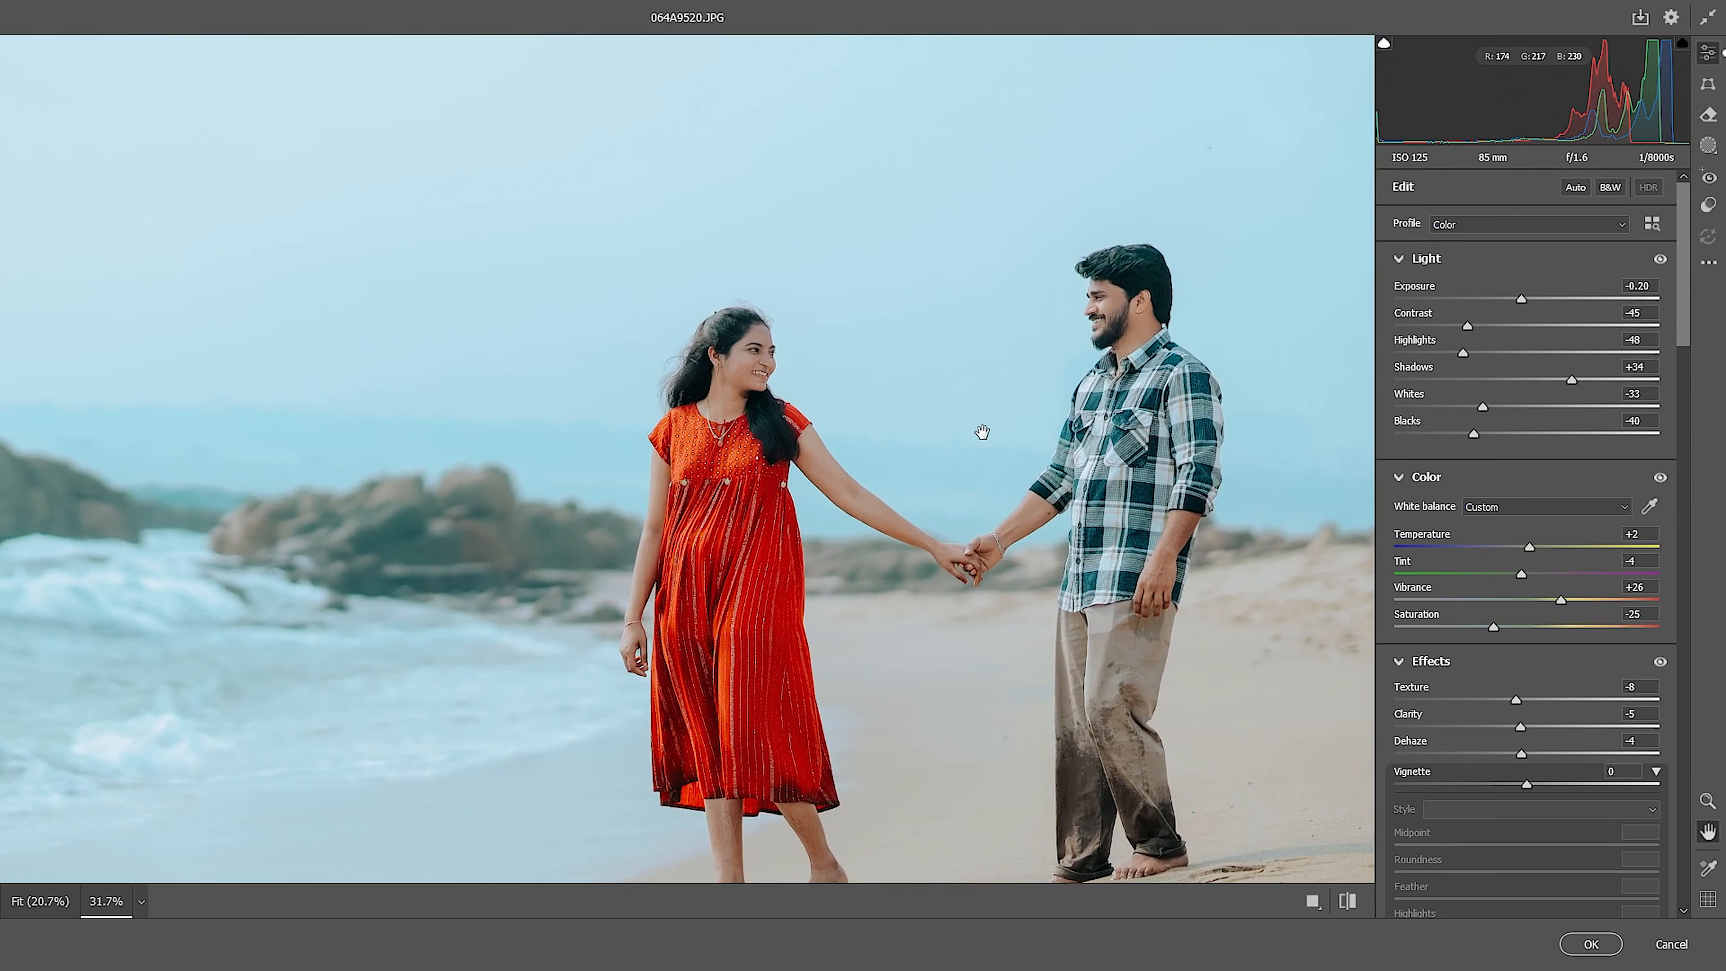
{"action": "scroll", "coordinate": [939, 594], "scroll_direction": "down", "scroll_amount": 1}
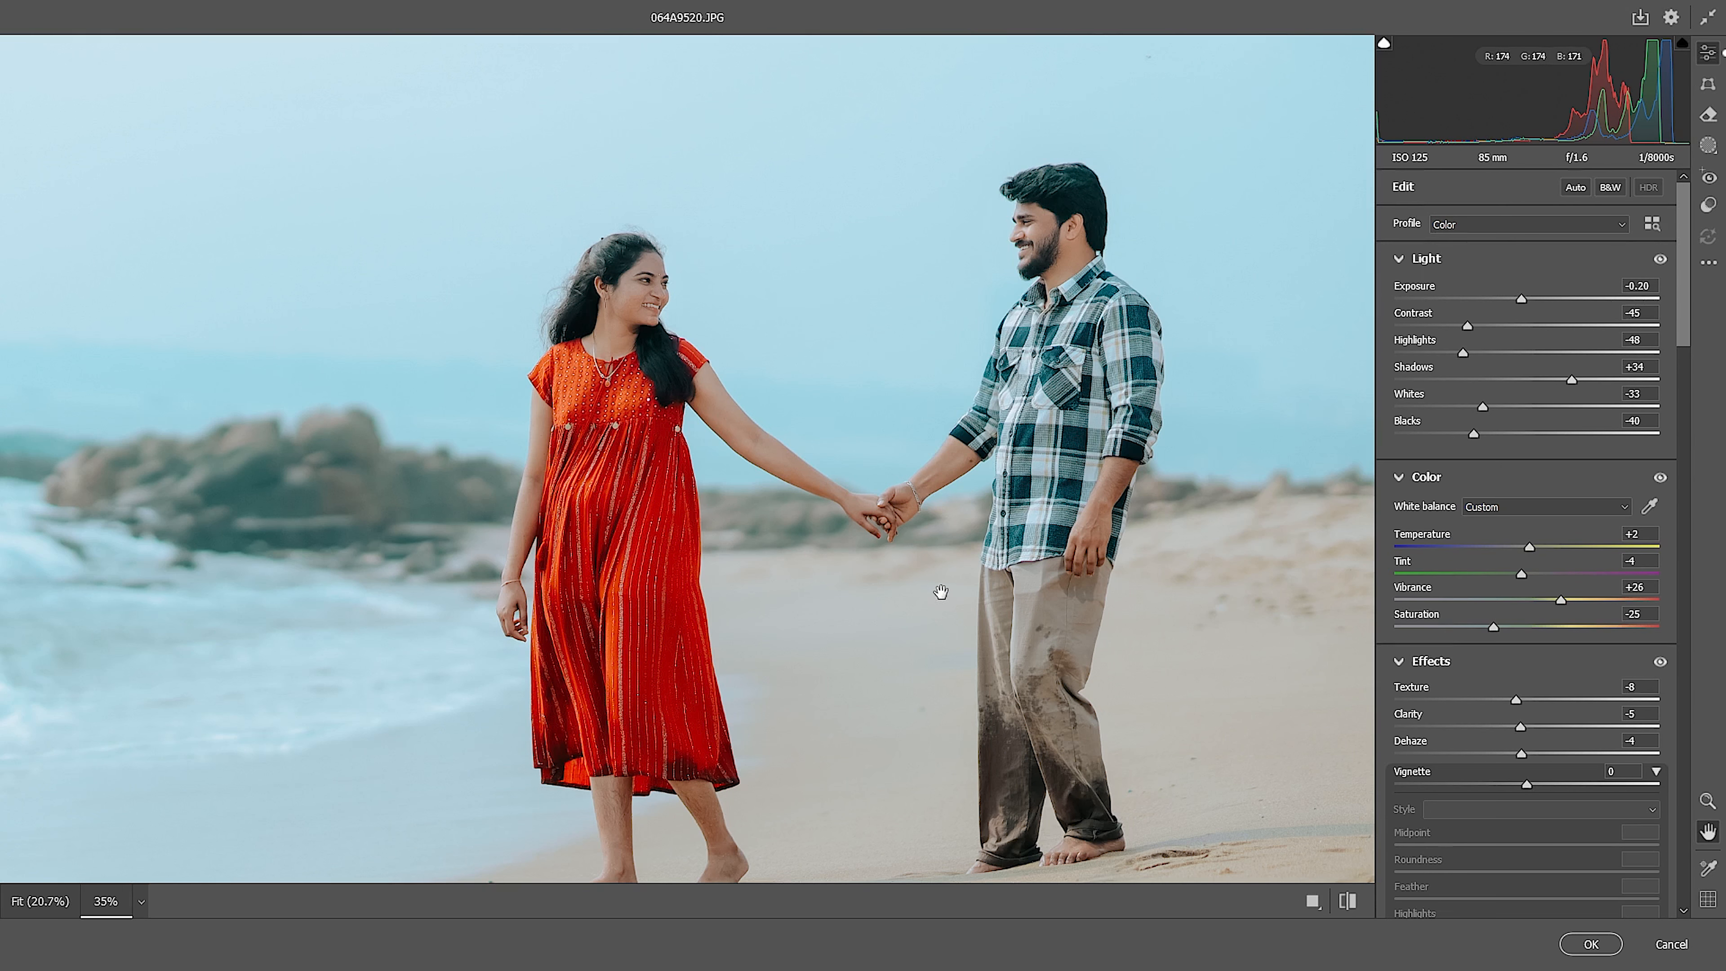
{"action": "left_click_drag", "start_coordinate": [939, 593], "coordinate": [963, 490]}
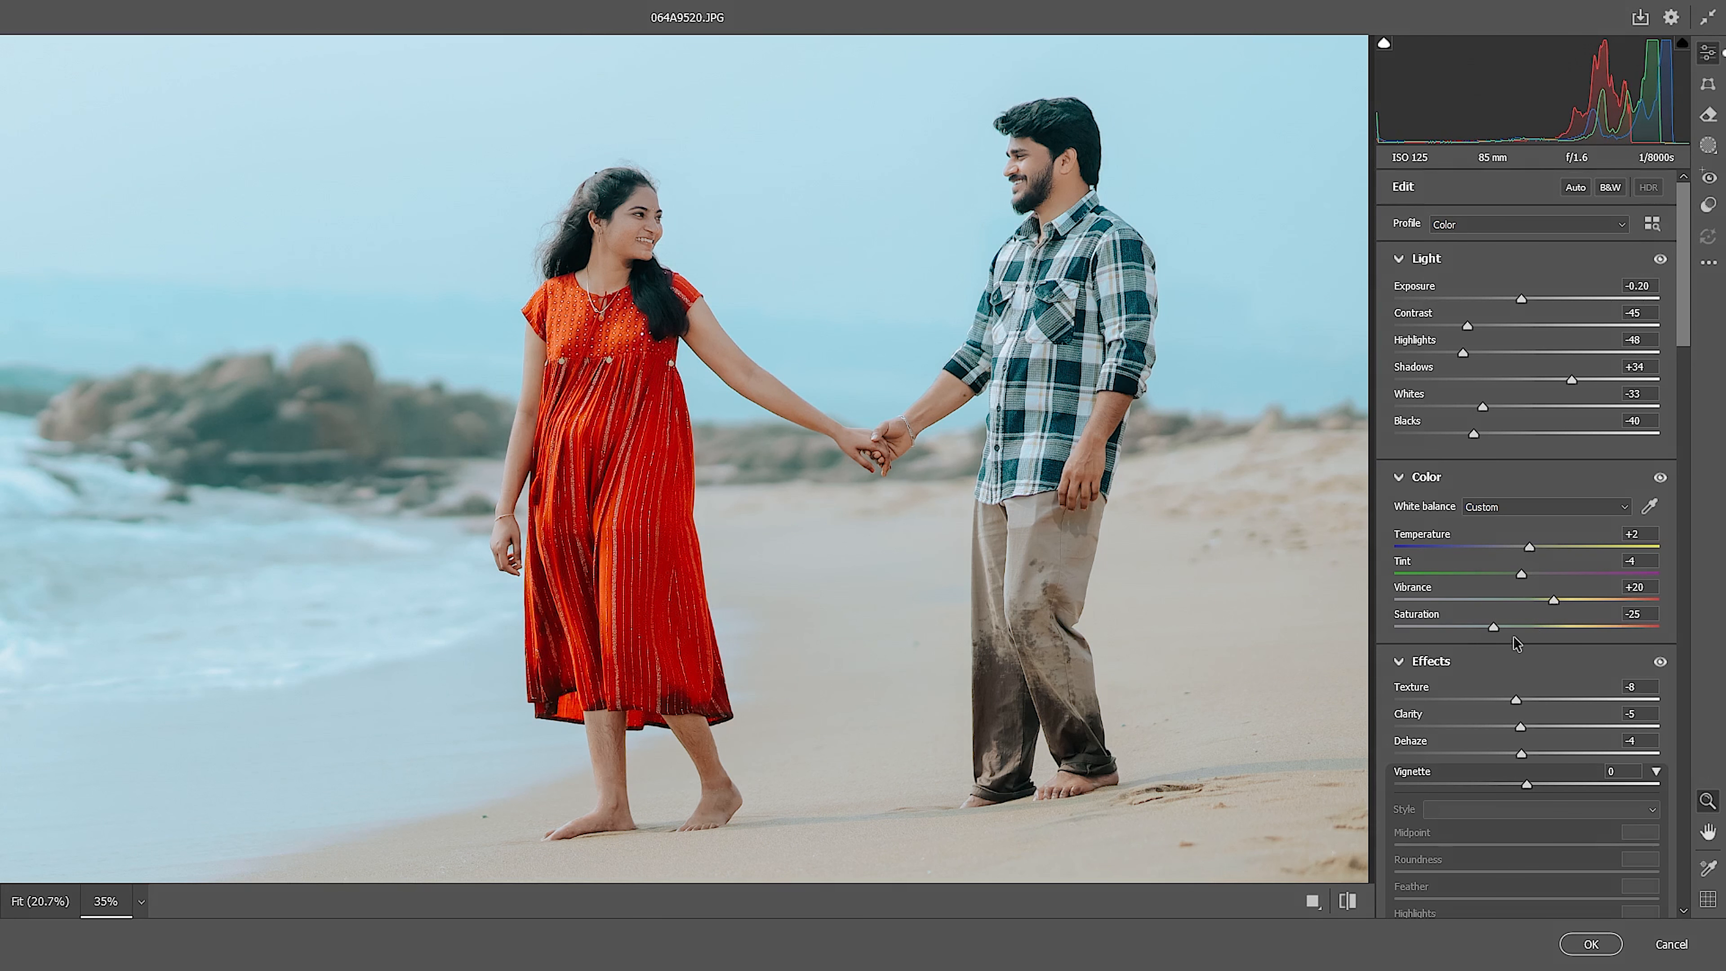
- Set Vibrance to +20, Saturation to -28, Texture to -7, Contrast to -38 and Highlights to -46
{"action": "left_click_drag", "start_coordinate": [1494, 627], "coordinate": [1489, 627]}
{"action": "scroll", "coordinate": [1520, 697], "scroll_direction": "down", "scroll_amount": 5}
{"action": "scroll", "coordinate": [1520, 697], "scroll_direction": "up", "scroll_amount": 5}
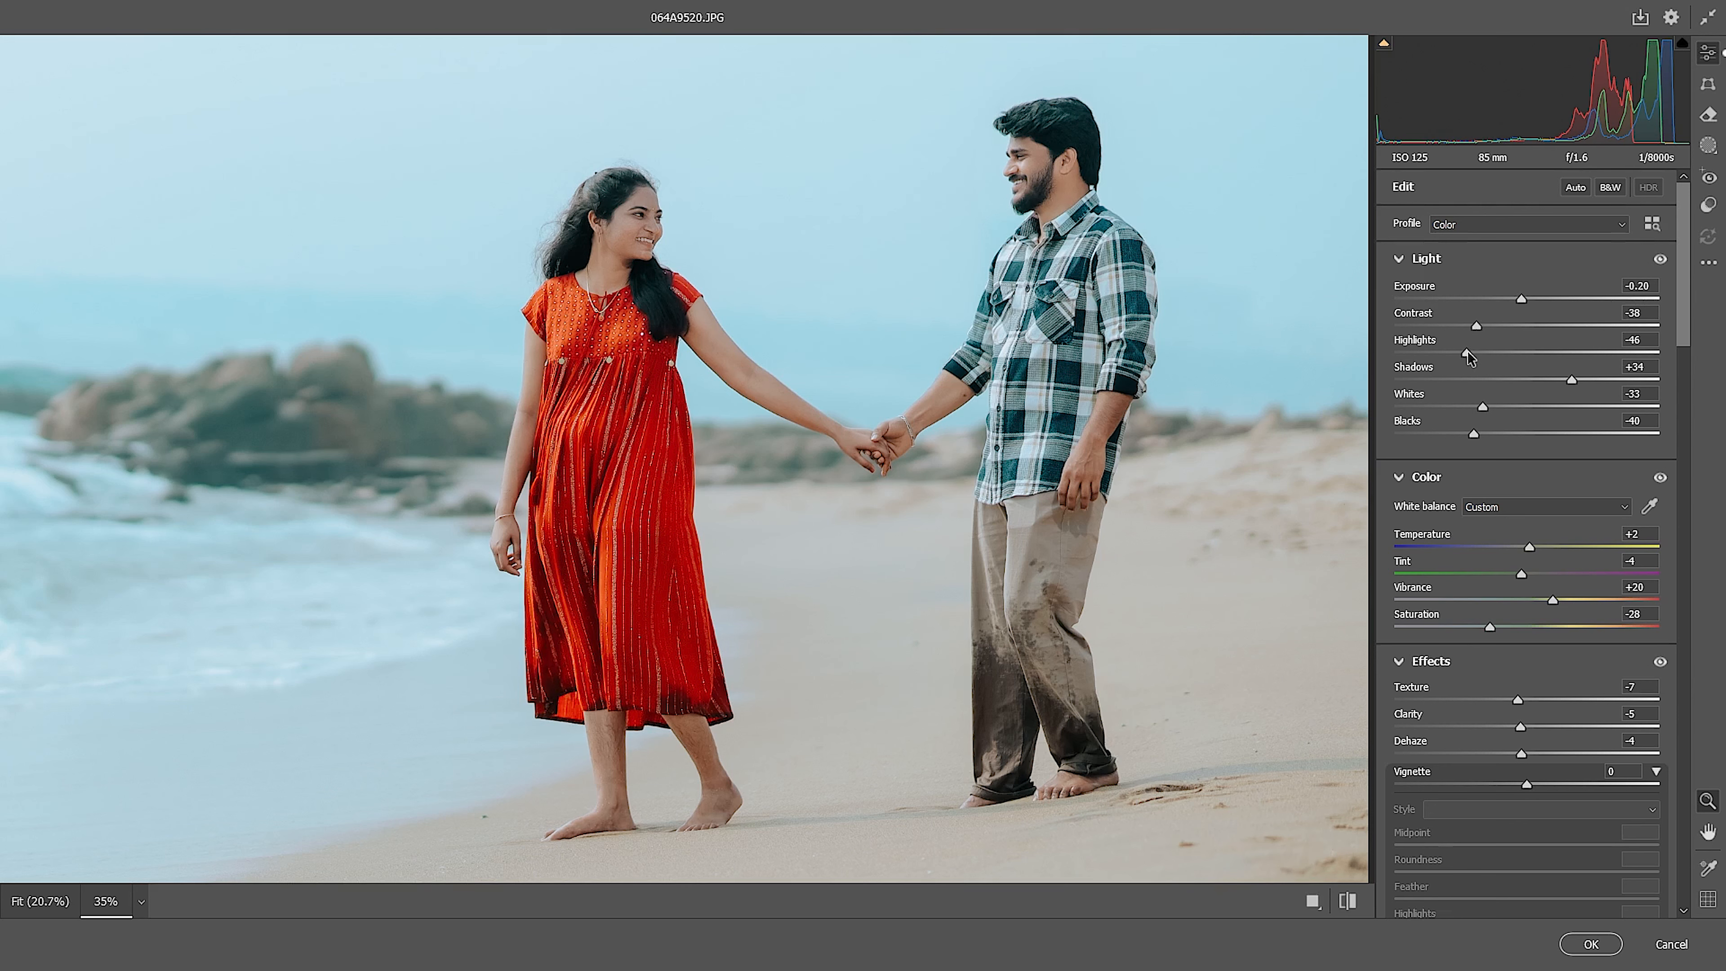
{"action": "left_click_drag", "start_coordinate": [1476, 327], "coordinate": [1473, 326]}
{"action": "key", "text": "ctrl+z"}
- Raise the Texture slightly and set the Oranges saturation in the Color Mixer to -28
{"action": "scroll", "coordinate": [1132, 446], "scroll_direction": "down", "scroll_amount": 2}
{"action": "scroll", "coordinate": [1133, 446], "scroll_direction": "down", "scroll_amount": 2}
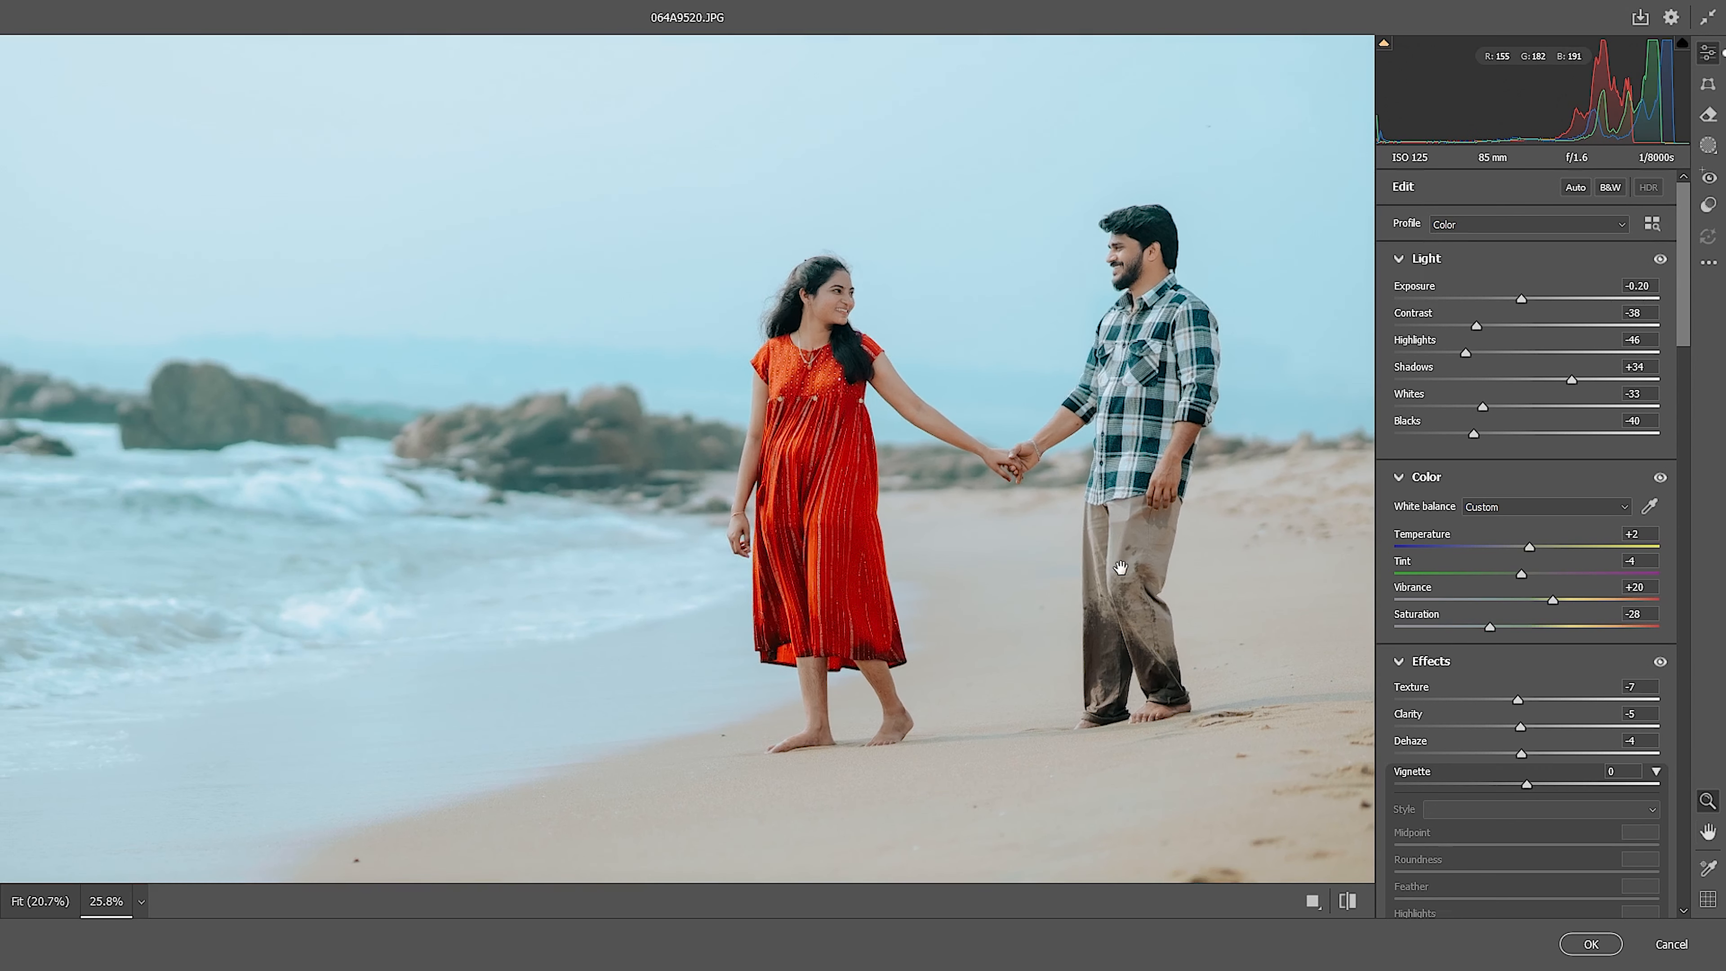
{"action": "left_click_drag", "start_coordinate": [1127, 503], "coordinate": [1071, 488]}
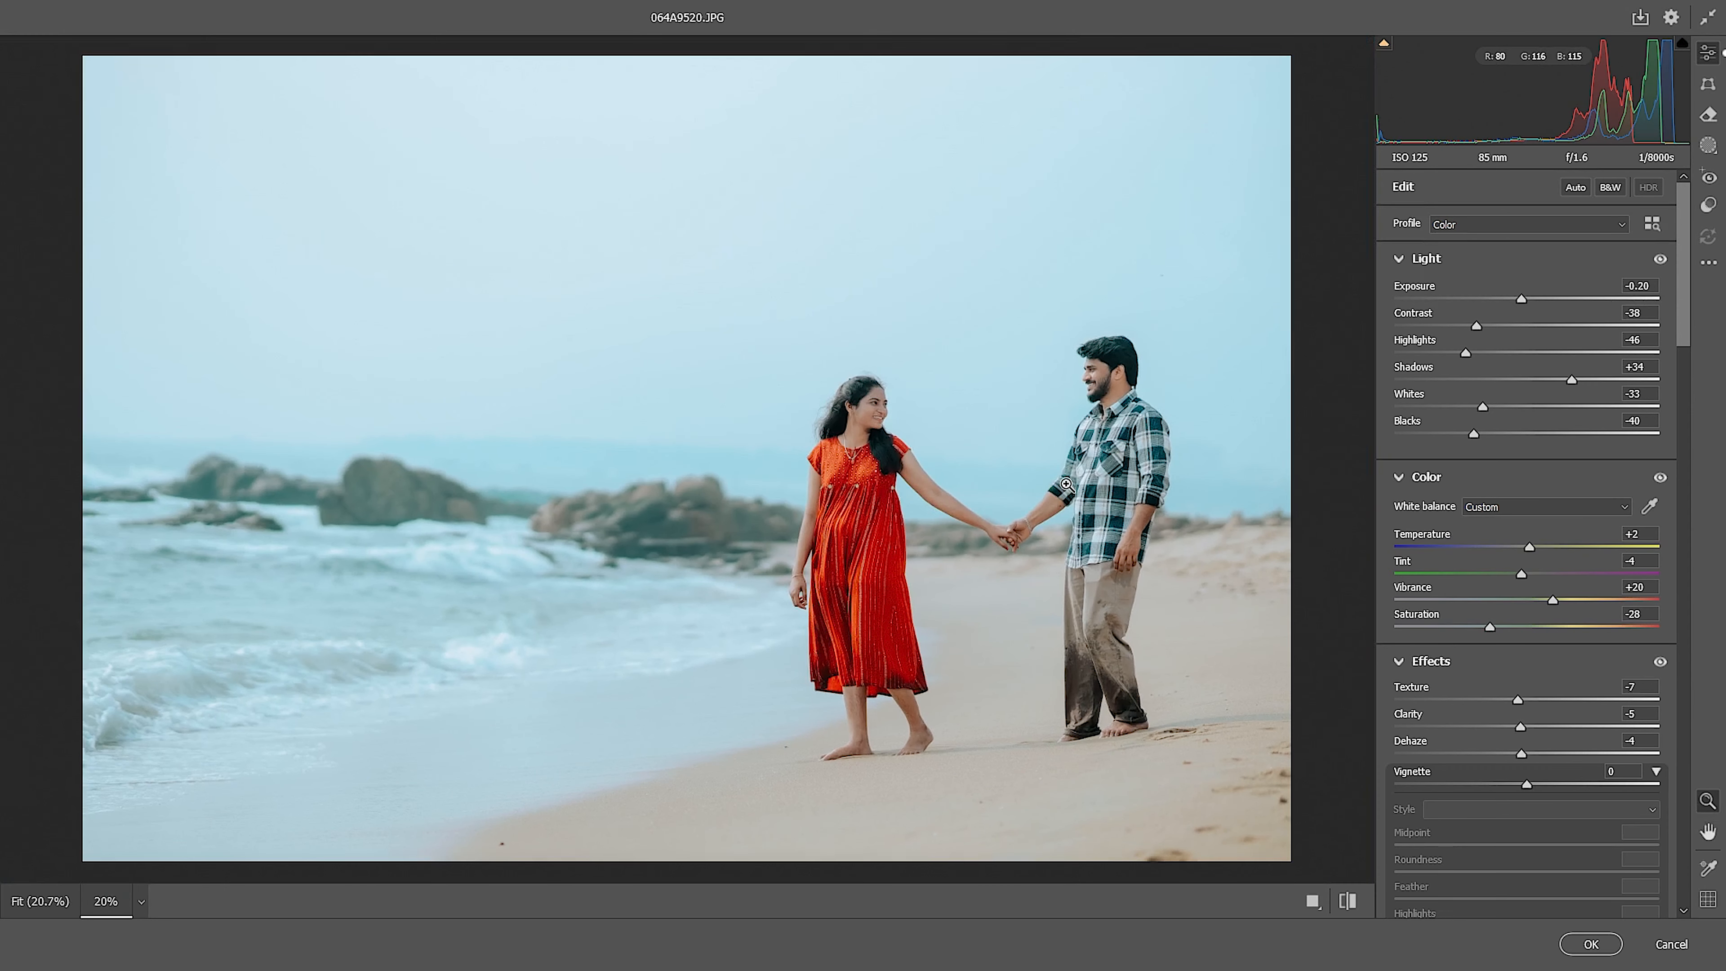
{"action": "scroll", "coordinate": [1530, 730], "scroll_direction": "down", "scroll_amount": 2}
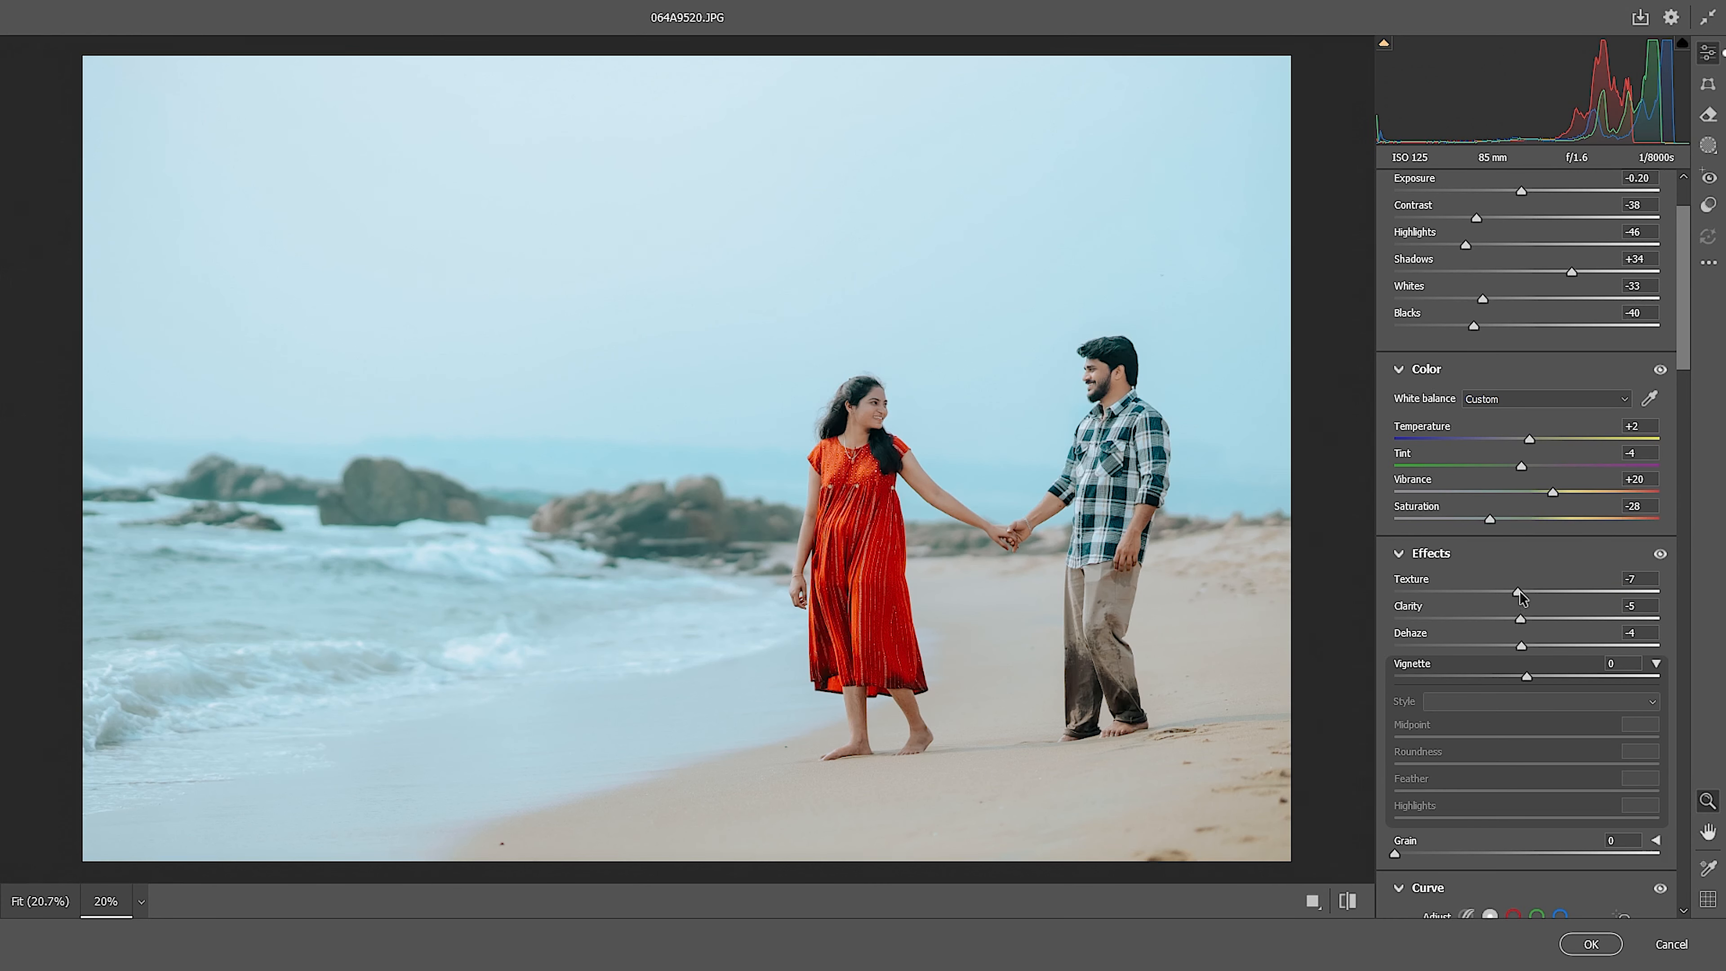
{"action": "left_click_drag", "start_coordinate": [1518, 590], "coordinate": [1527, 590]}
{"action": "scroll", "coordinate": [1483, 673], "scroll_direction": "down", "scroll_amount": 12}
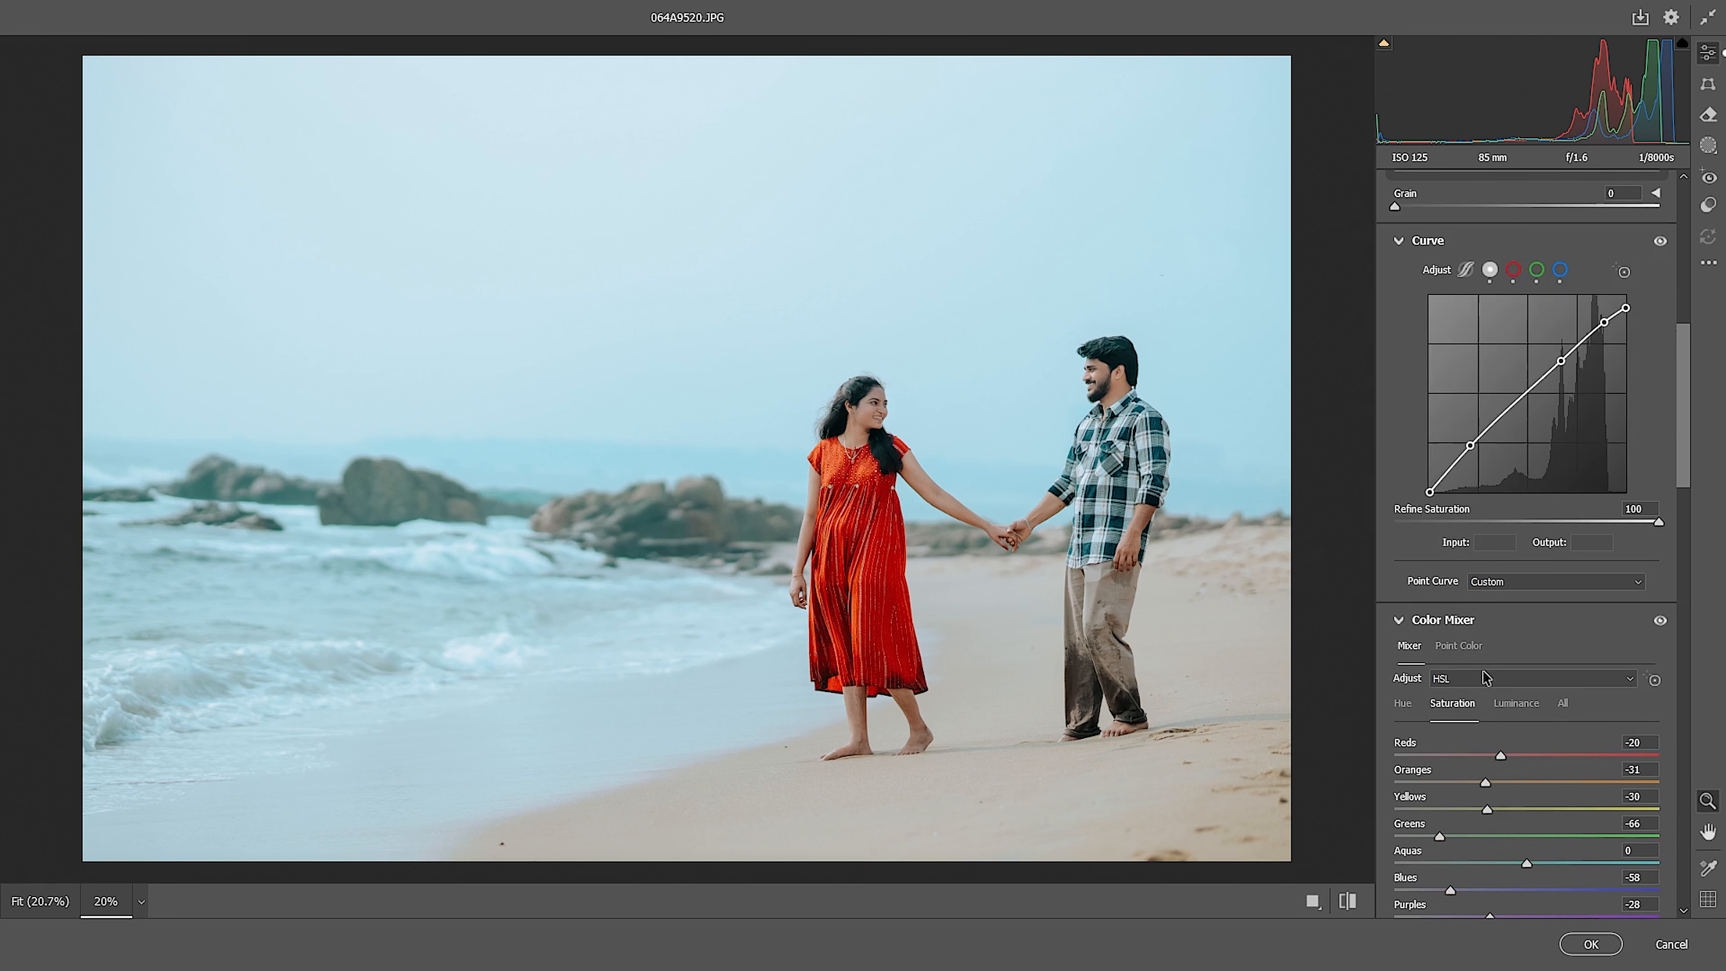
{"action": "scroll", "coordinate": [1483, 677], "scroll_direction": "down", "scroll_amount": 5}
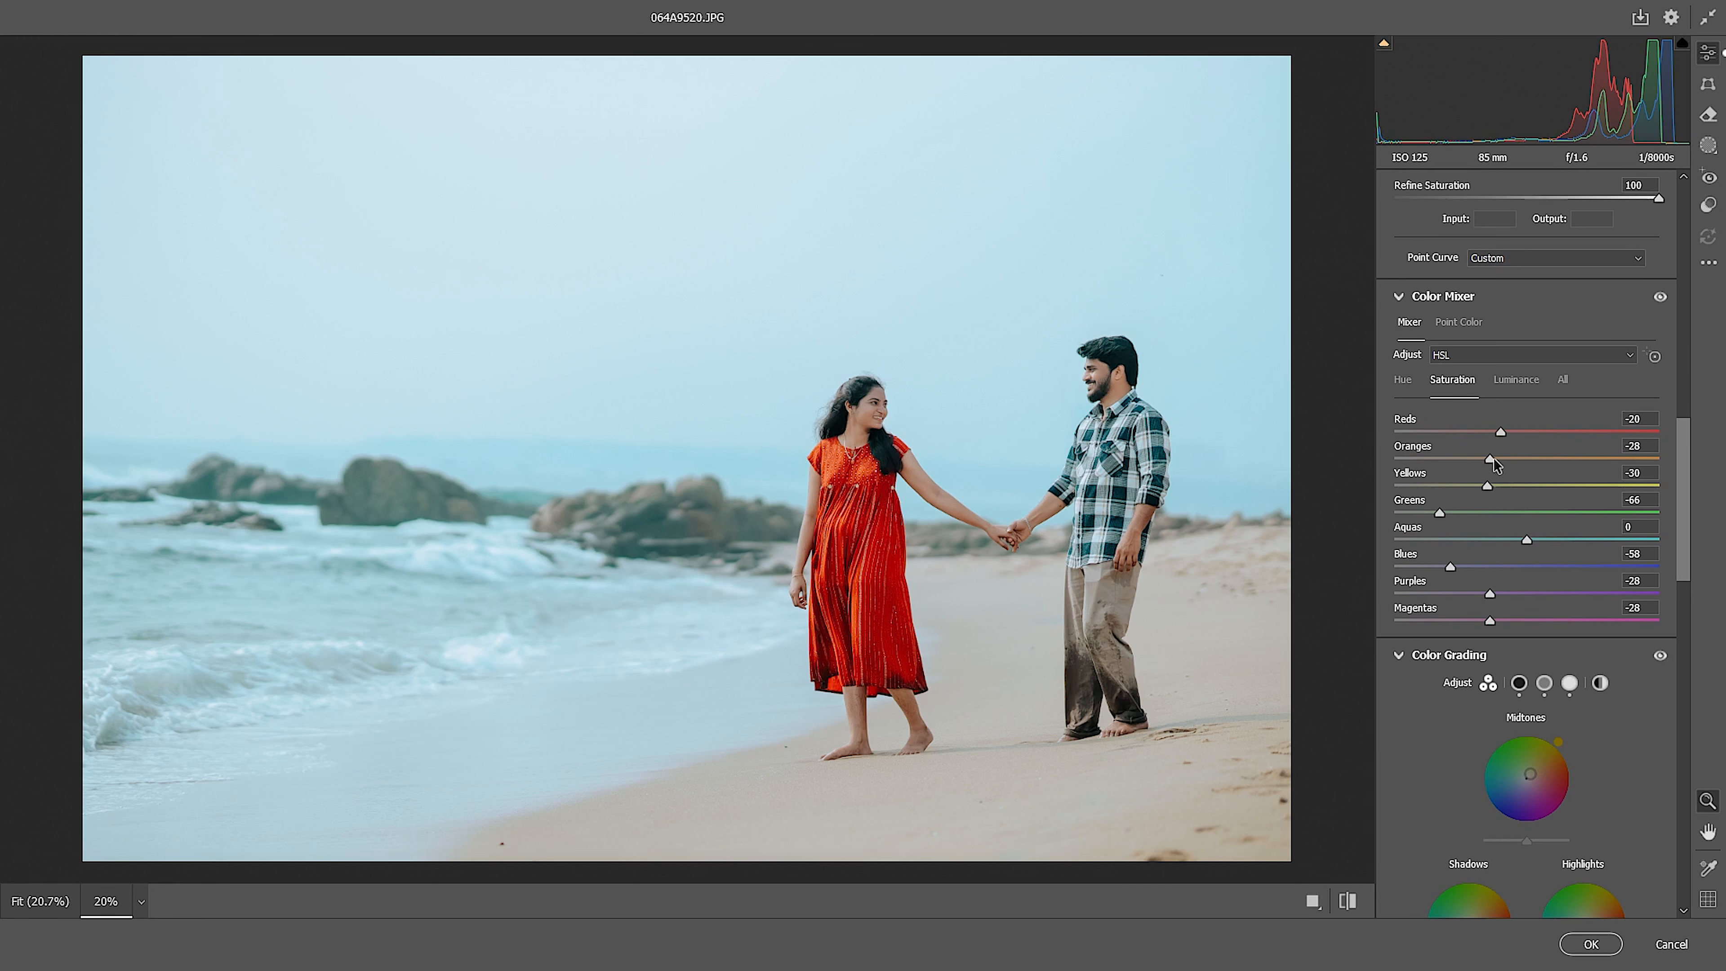
- Set Sharpening to 21 and Noise Reduction to 27 in the Detail settings
{"action": "scroll", "coordinate": [1489, 497], "scroll_direction": "down", "scroll_amount": 10}
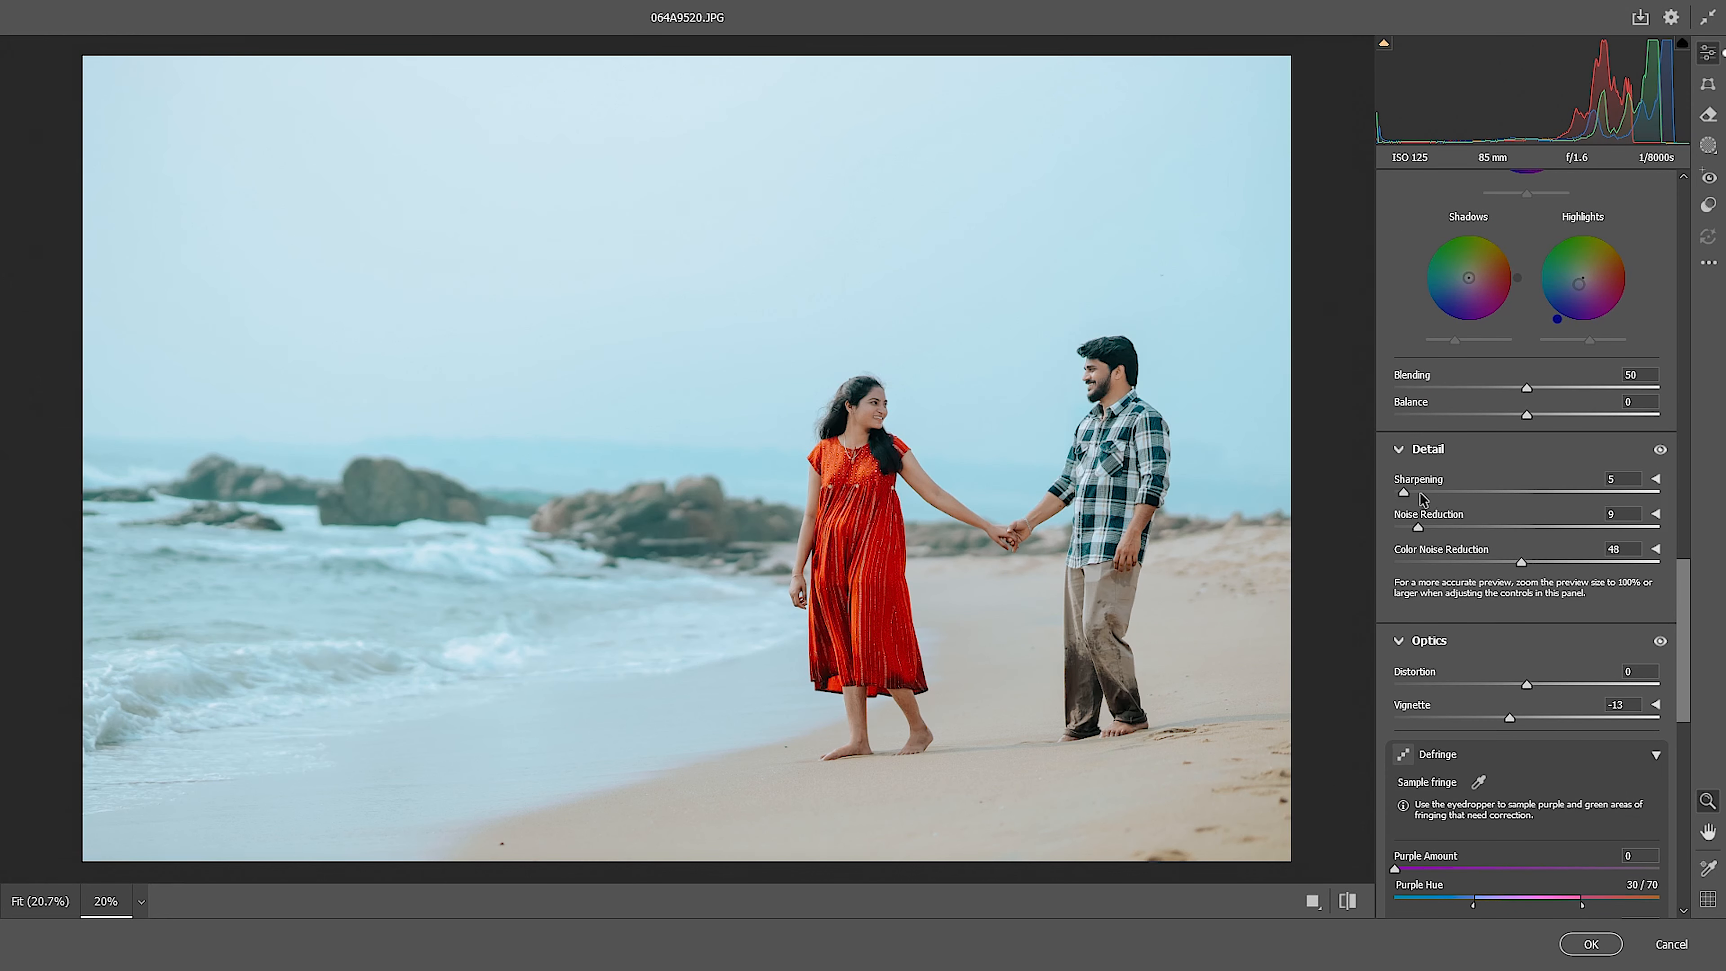
{"action": "left_click_drag", "start_coordinate": [1420, 495], "coordinate": [1465, 528]}
{"action": "scroll", "coordinate": [1444, 664], "scroll_direction": "down", "scroll_amount": 3}
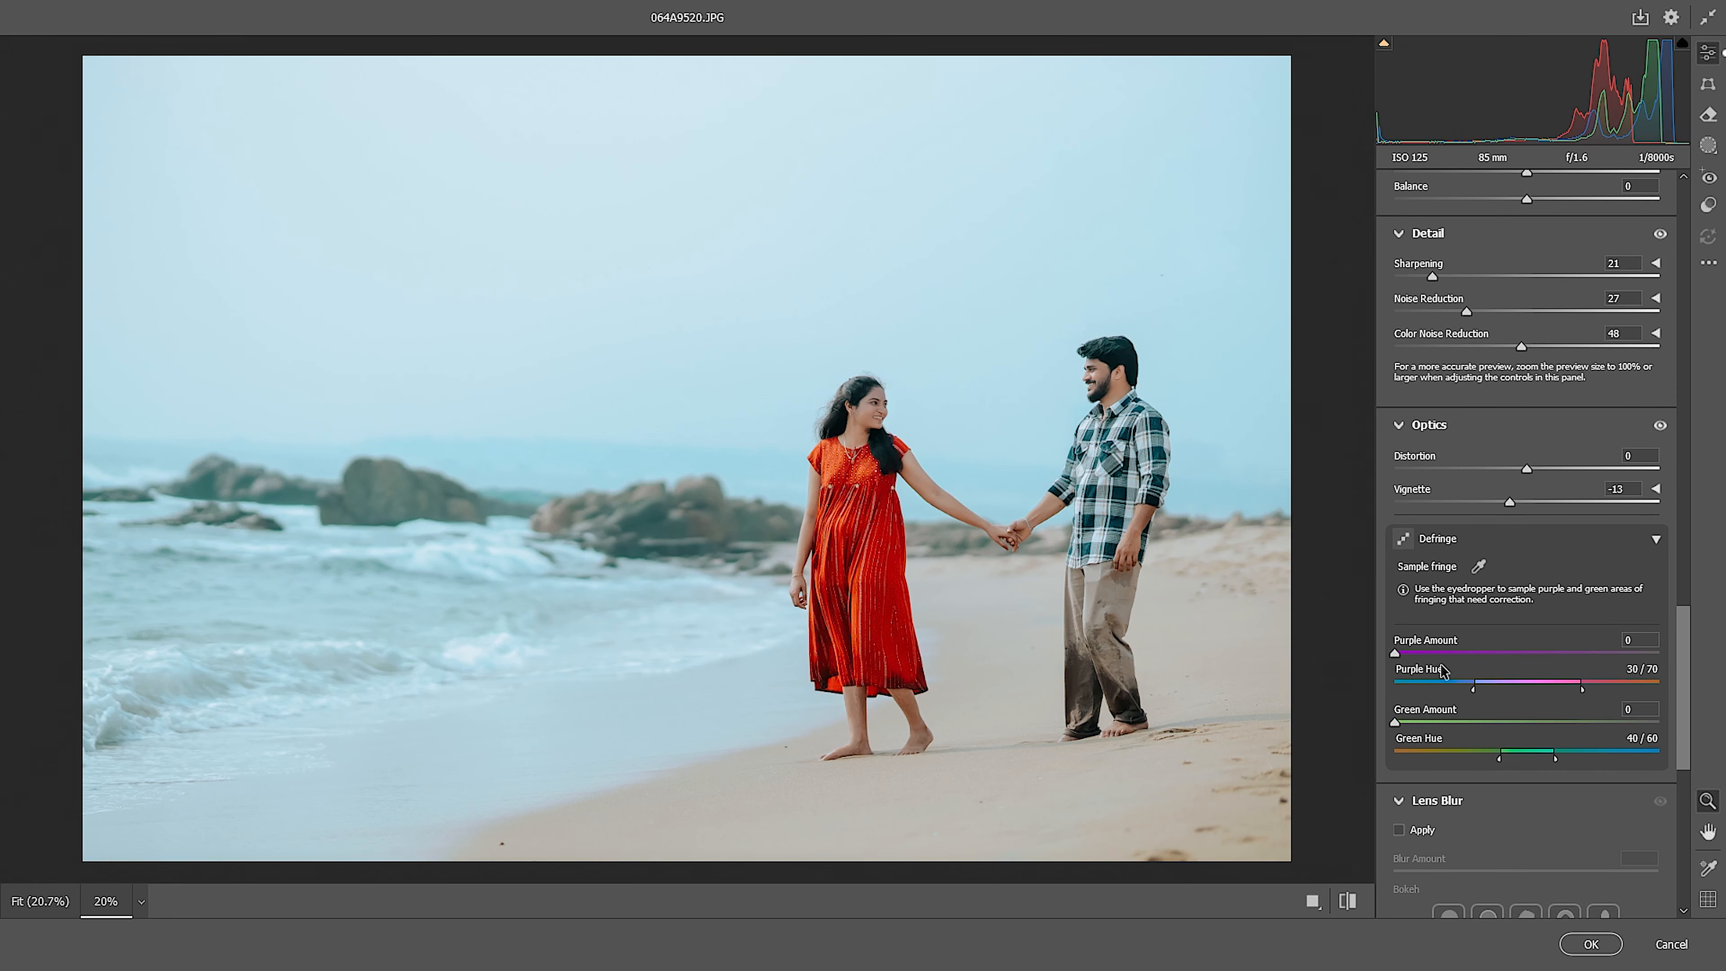
- Create a linear gradient mask over the sand, strongest in the photo's lower-right corner and fading out at the woman's dress
{"action": "left_click_drag", "start_coordinate": [1687, 663], "coordinate": [1660, 495]}
{"action": "scroll", "coordinate": [1651, 435], "scroll_direction": "up", "scroll_amount": 9}
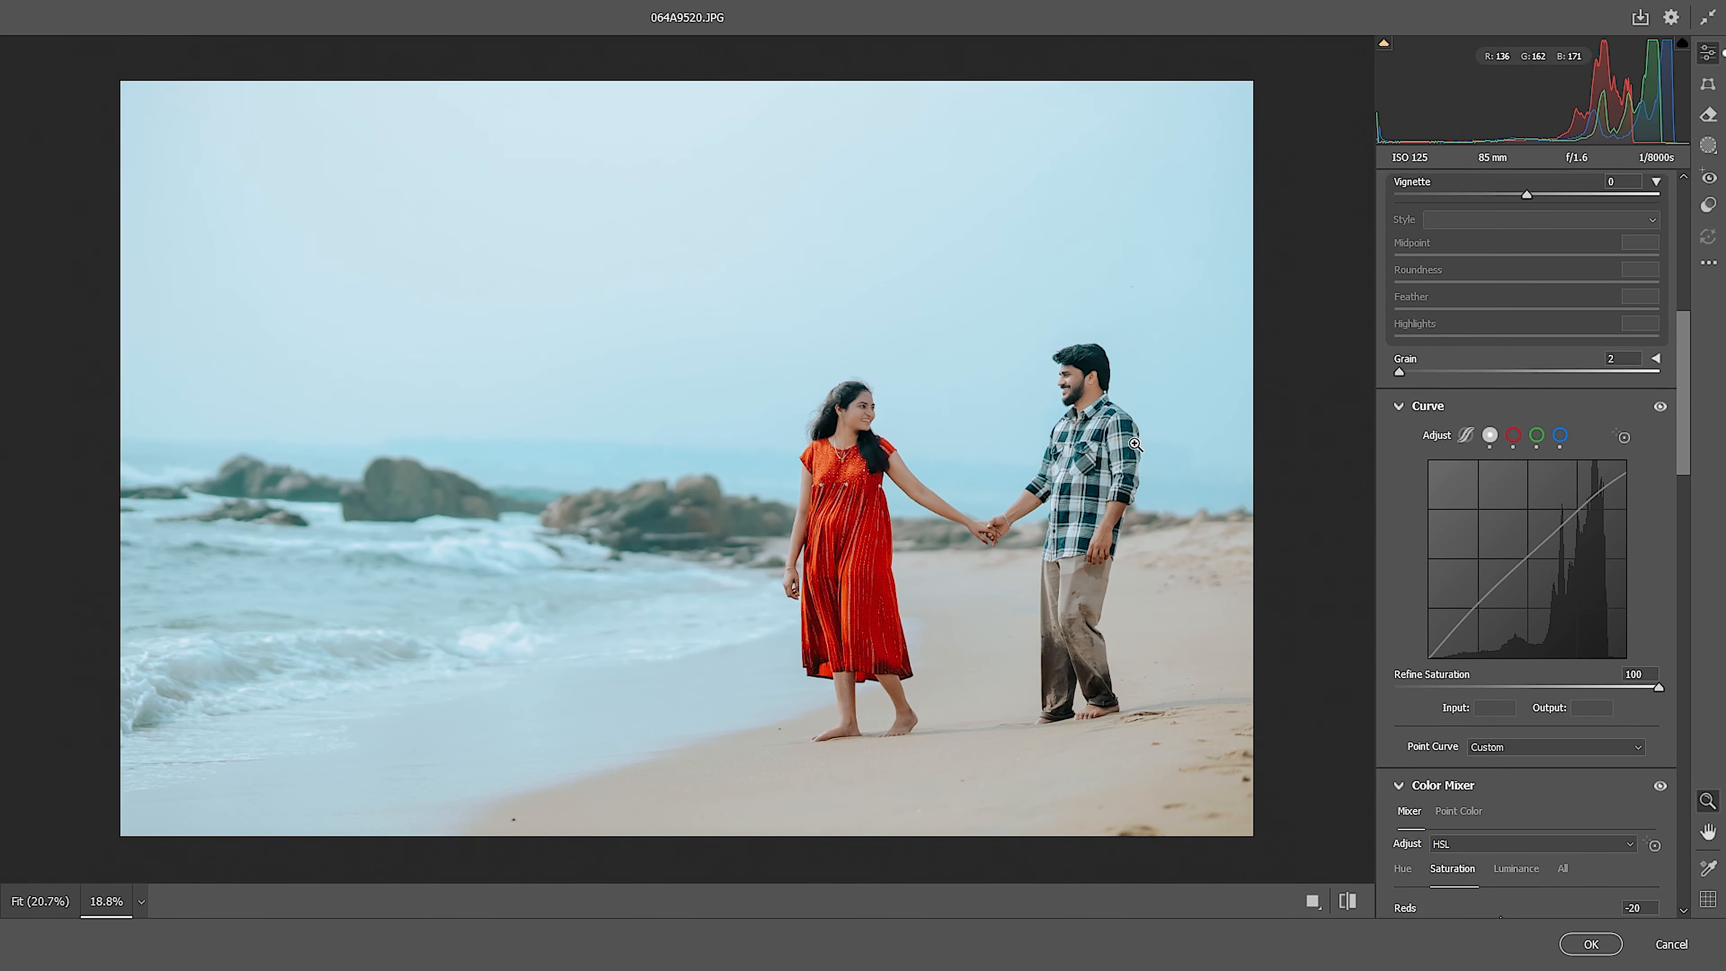
{"action": "scroll", "coordinate": [1166, 440], "scroll_direction": "down", "scroll_amount": 1}
{"action": "left_click", "coordinate": [1708, 149]}
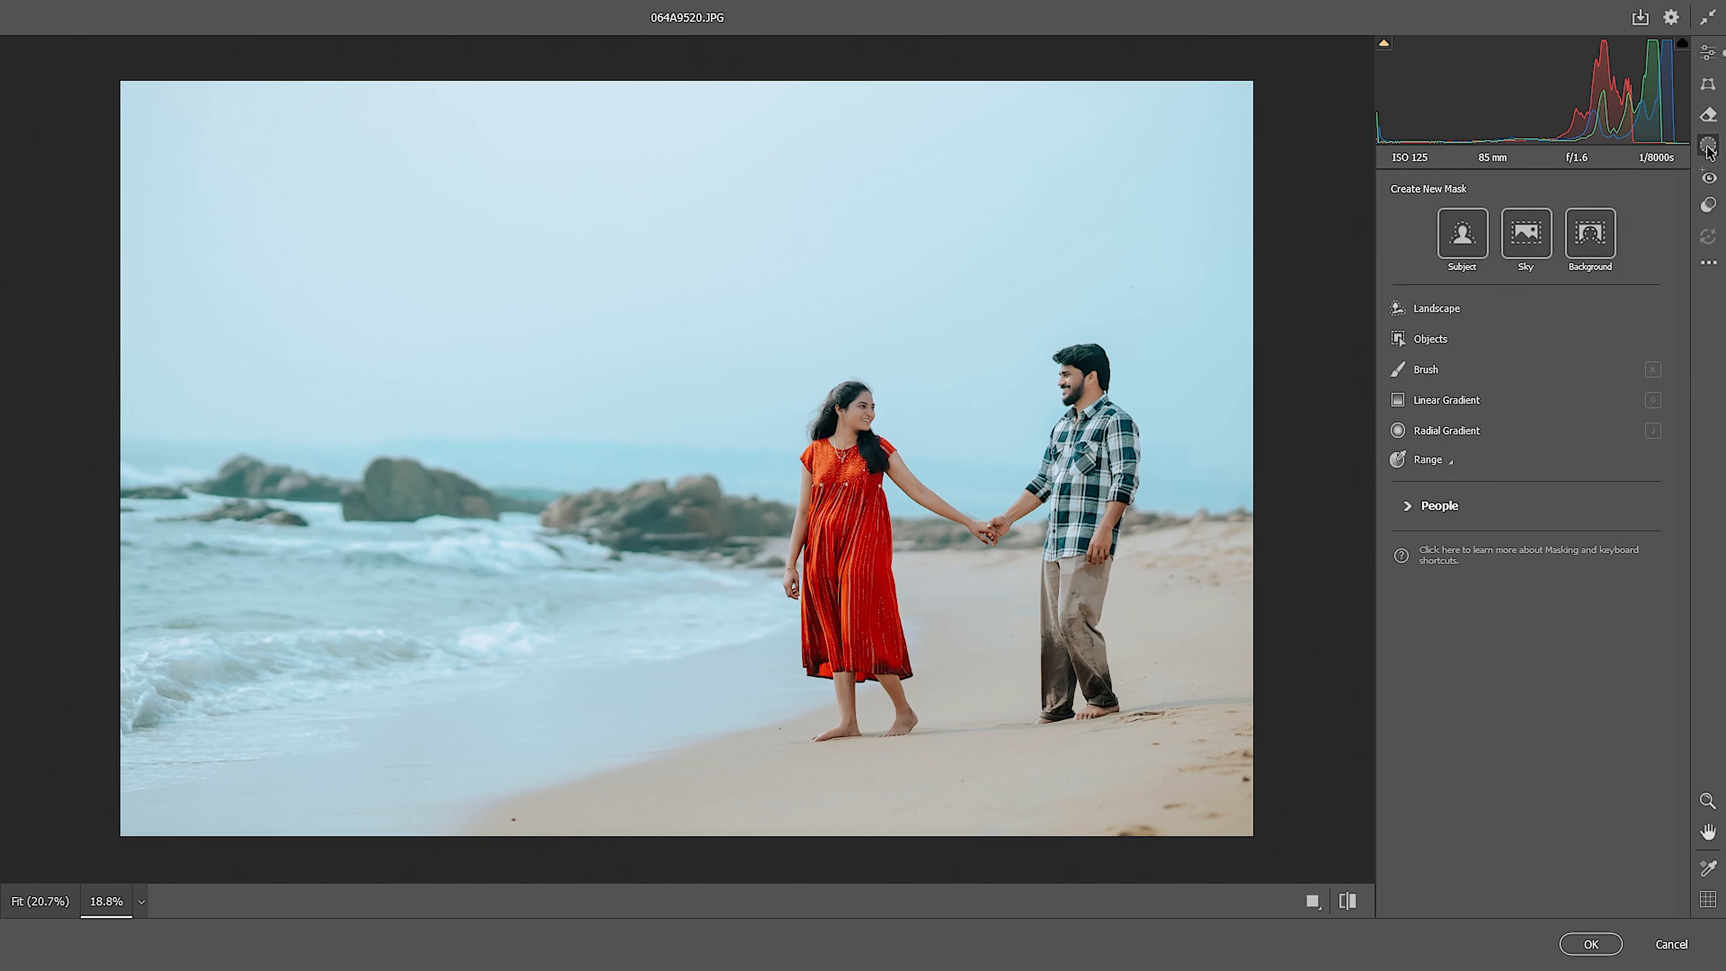
{"action": "left_click", "coordinate": [1443, 400]}
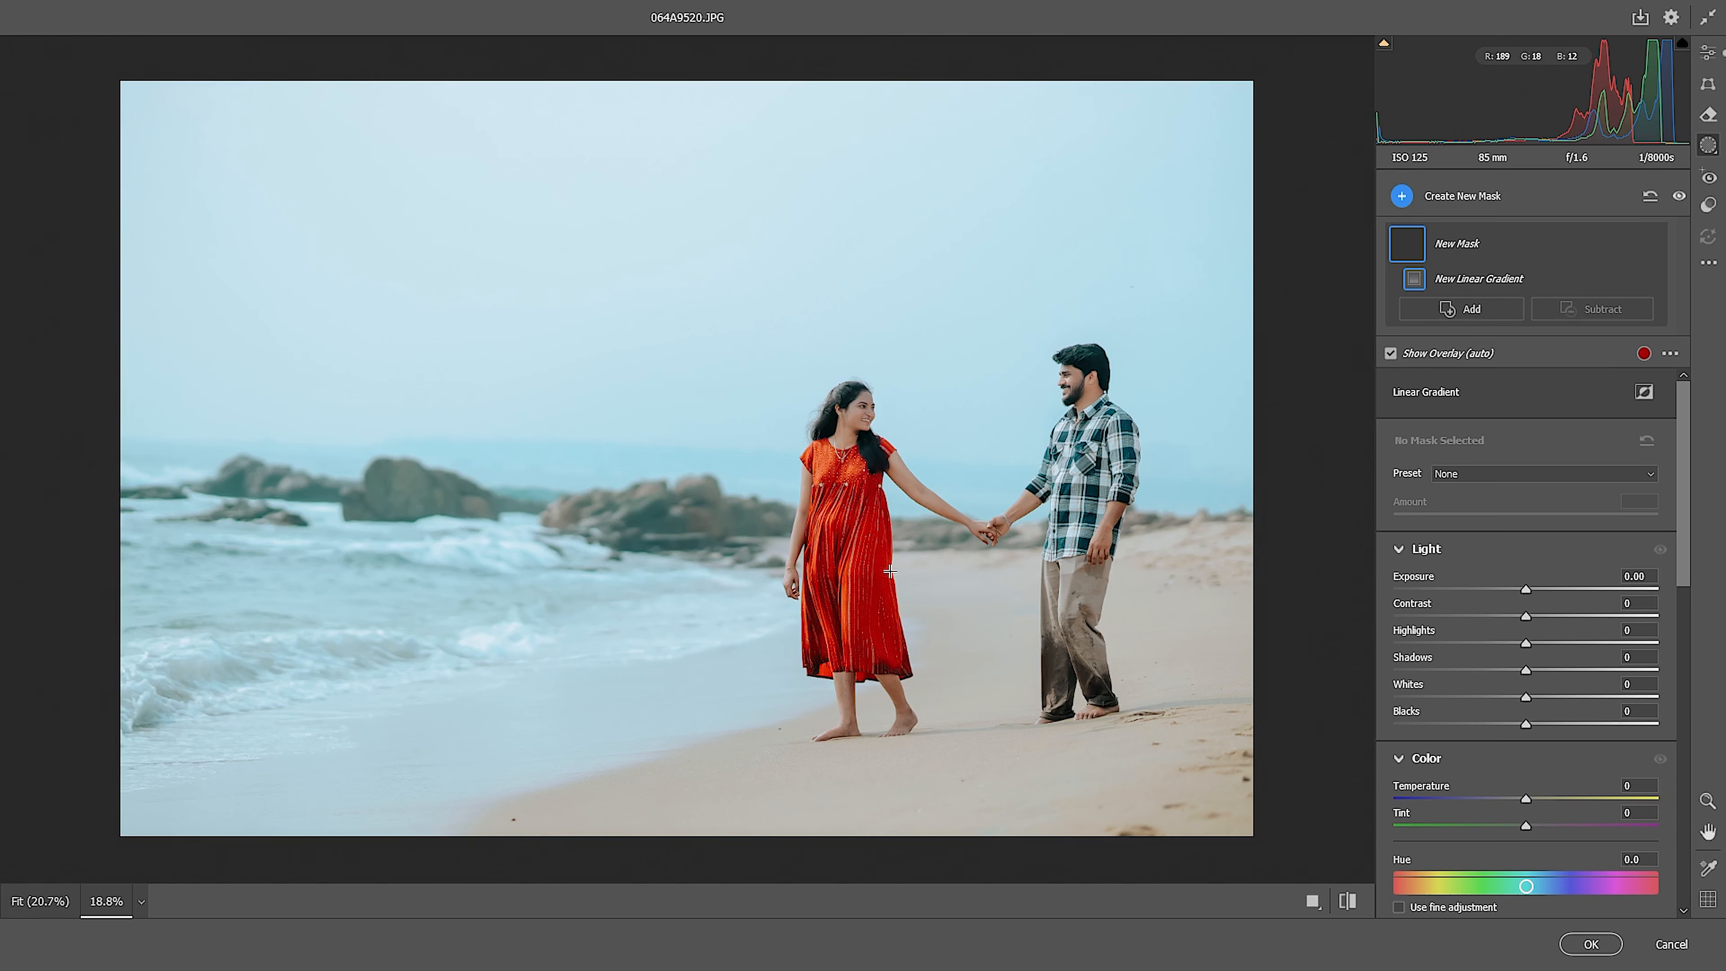
{"action": "left_click_drag", "start_coordinate": [859, 546], "coordinate": [698, 375]}
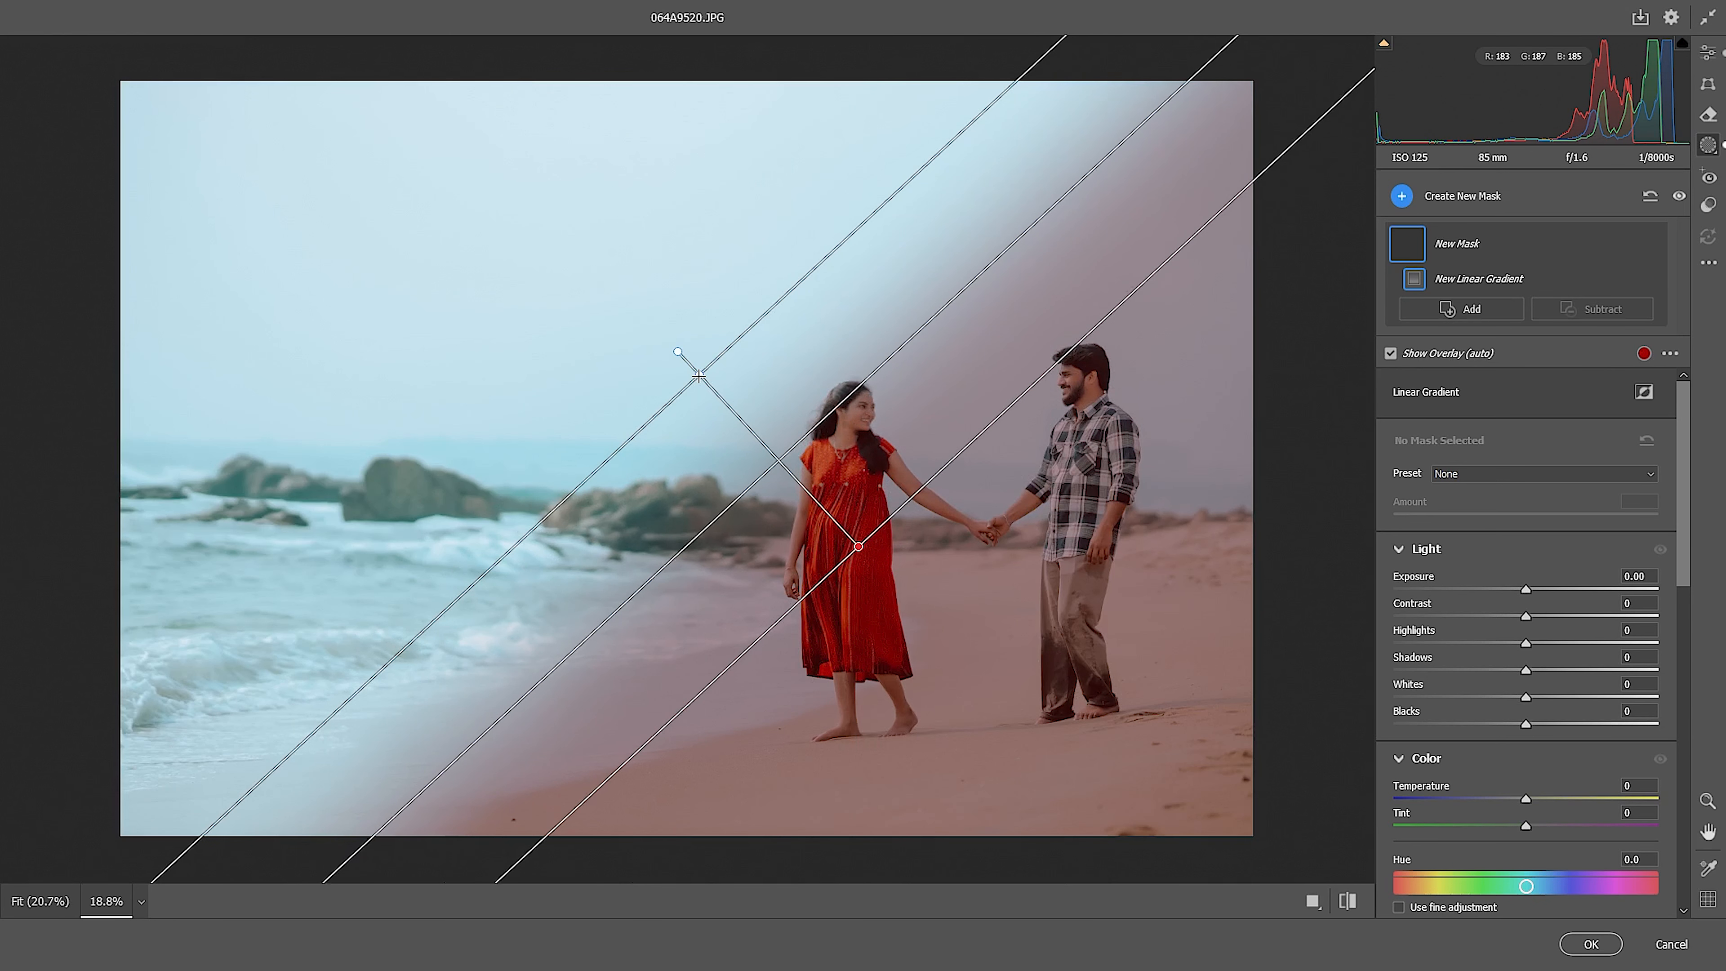
{"action": "left_click_drag", "start_coordinate": [860, 547], "coordinate": [1224, 802]}
{"action": "left_click_drag", "start_coordinate": [703, 378], "coordinate": [919, 559]}
{"action": "left_click", "coordinate": [1067, 673]}
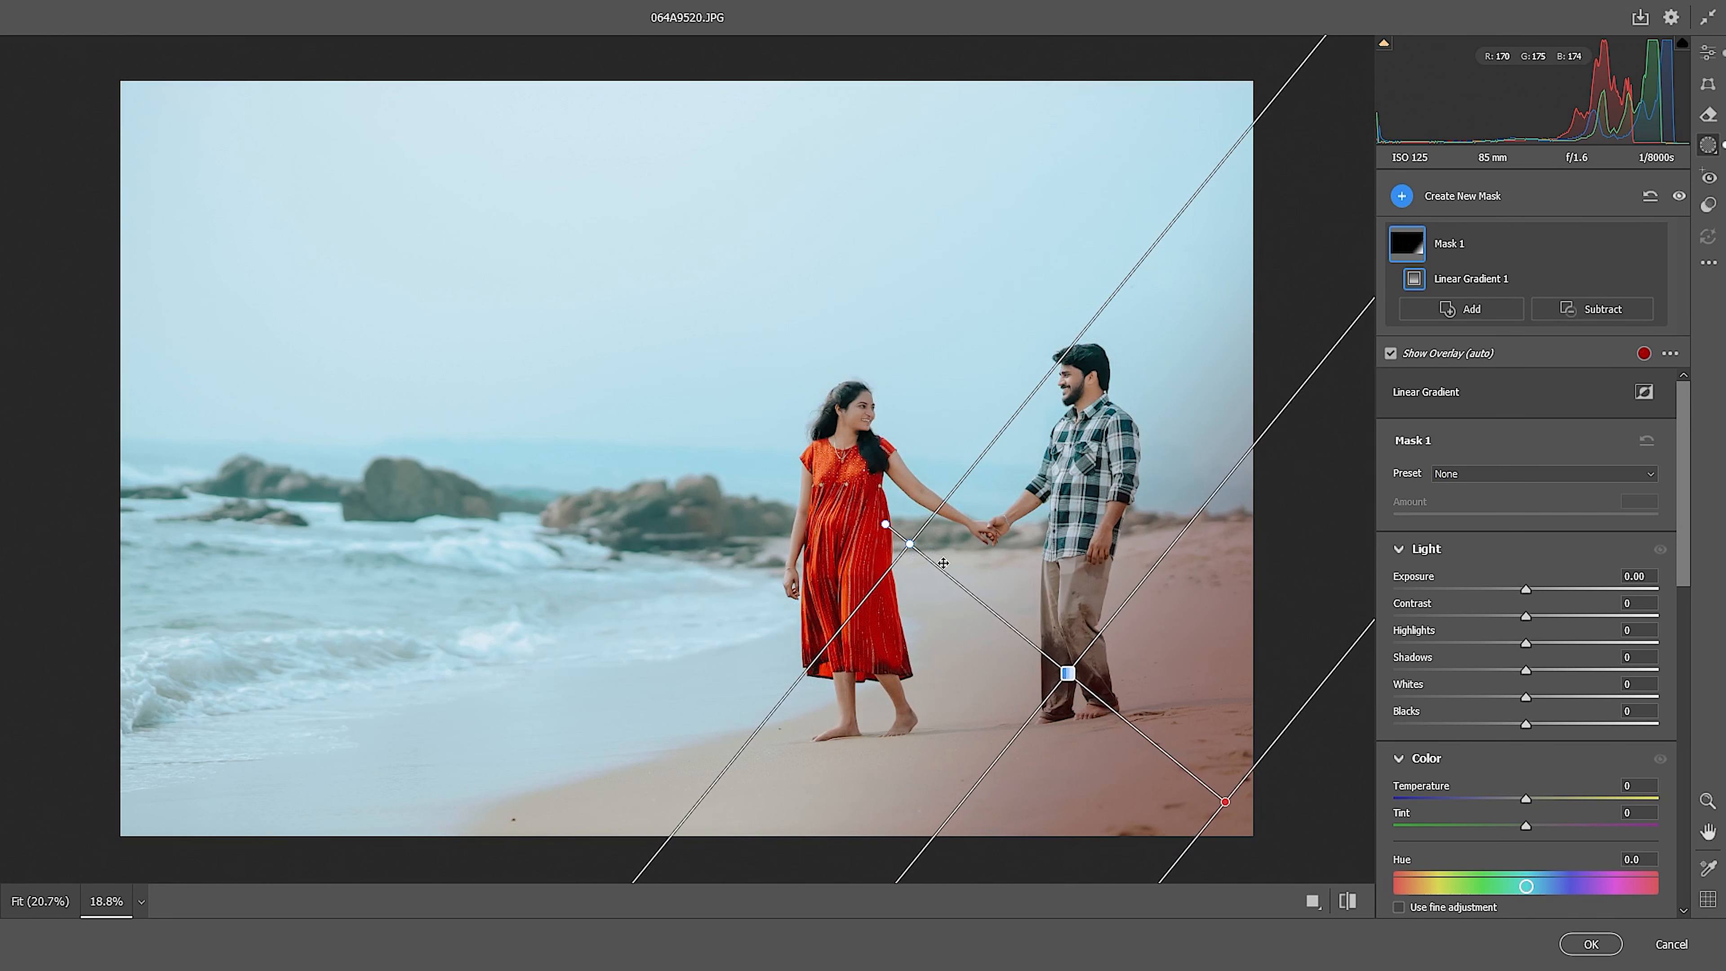
- Try to subtract the automatically selected subject from the lower-right gradient mask
{"action": "left_click", "coordinate": [1585, 310]}
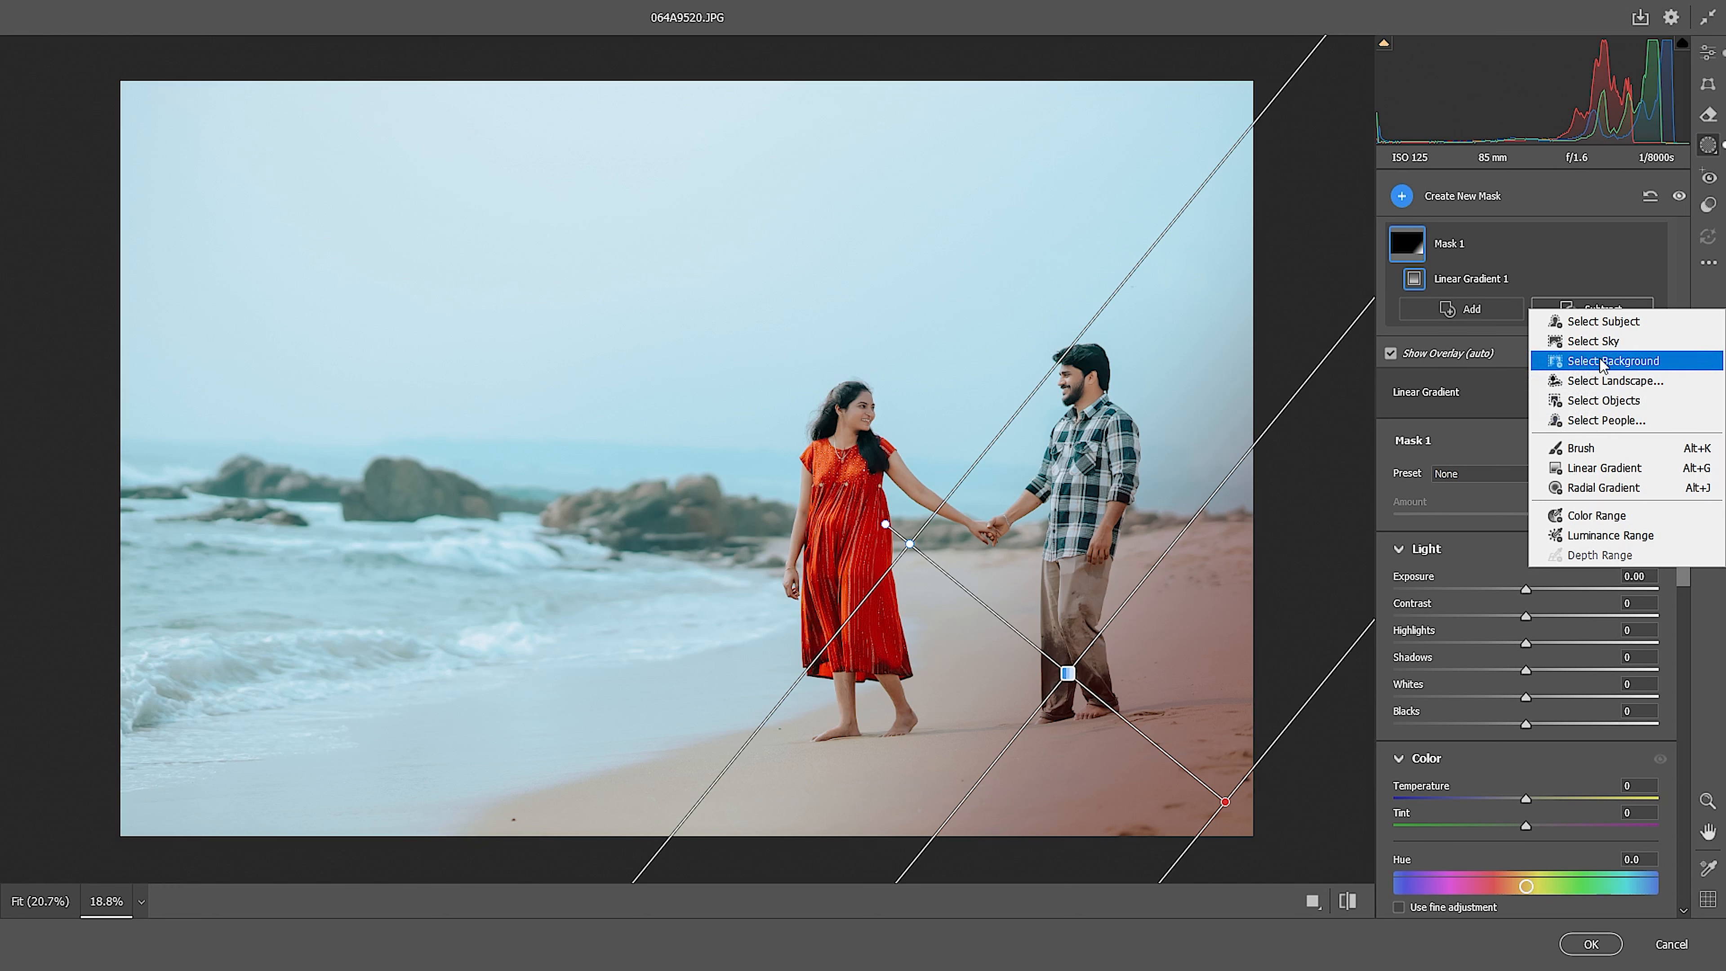
{"action": "left_click", "coordinate": [1584, 306]}
{"action": "left_click", "coordinate": [1585, 306]}
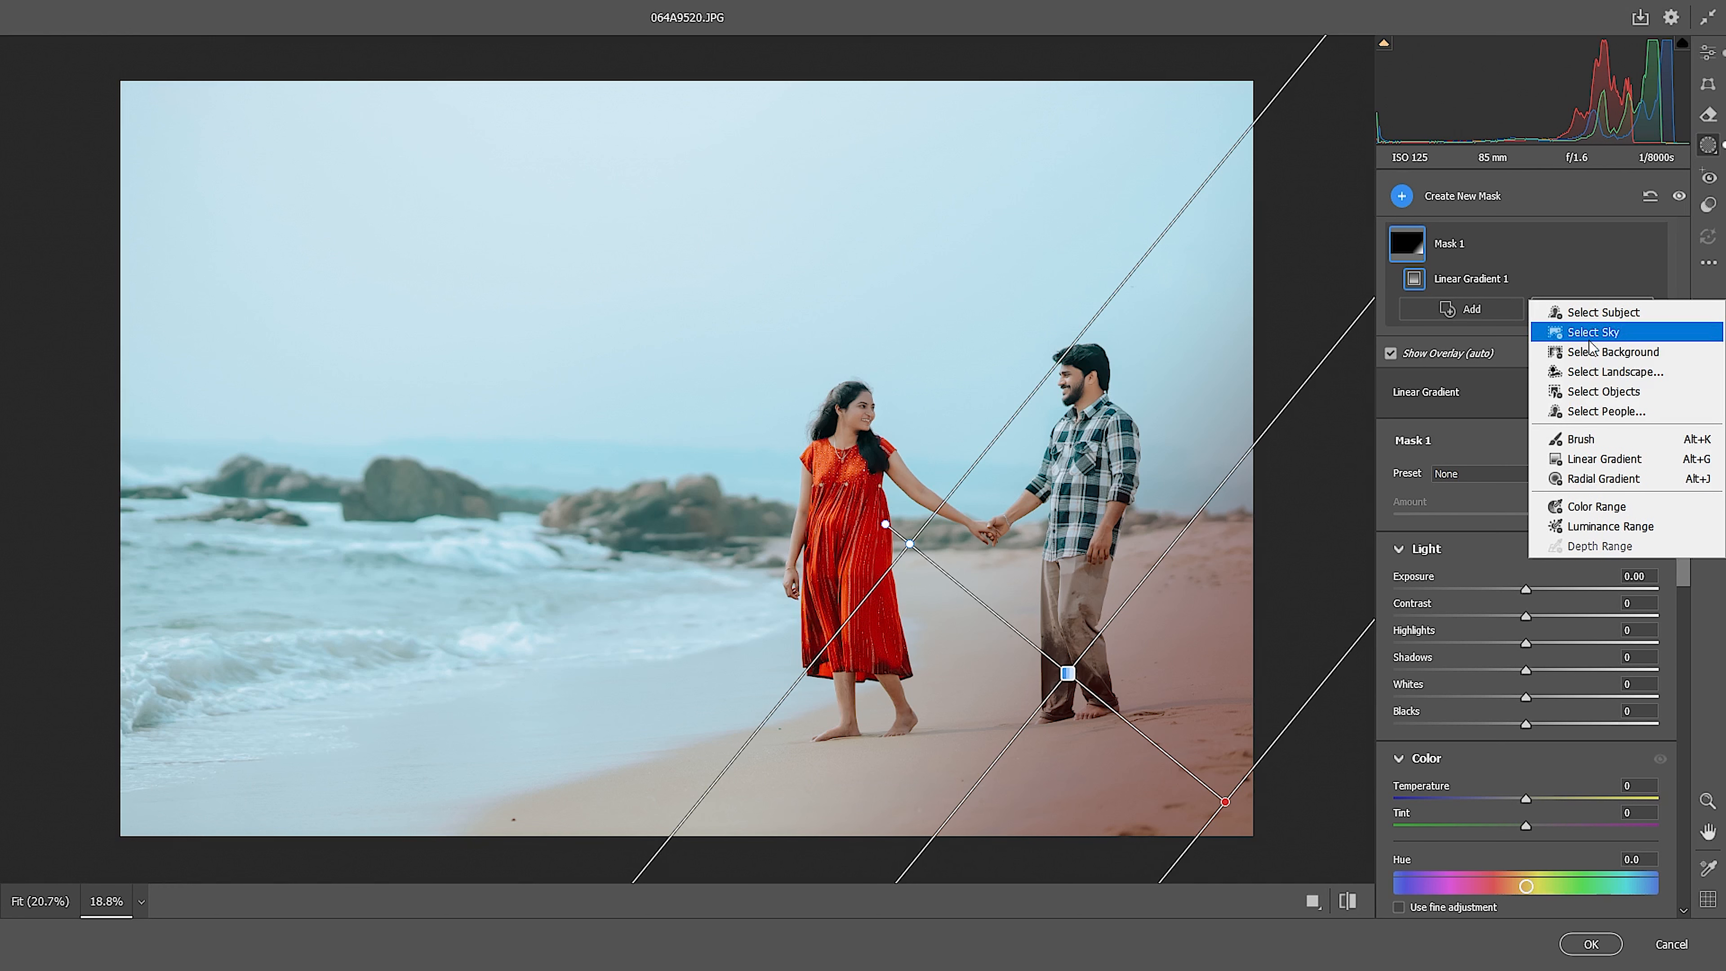
{"action": "left_click", "coordinate": [1590, 315]}
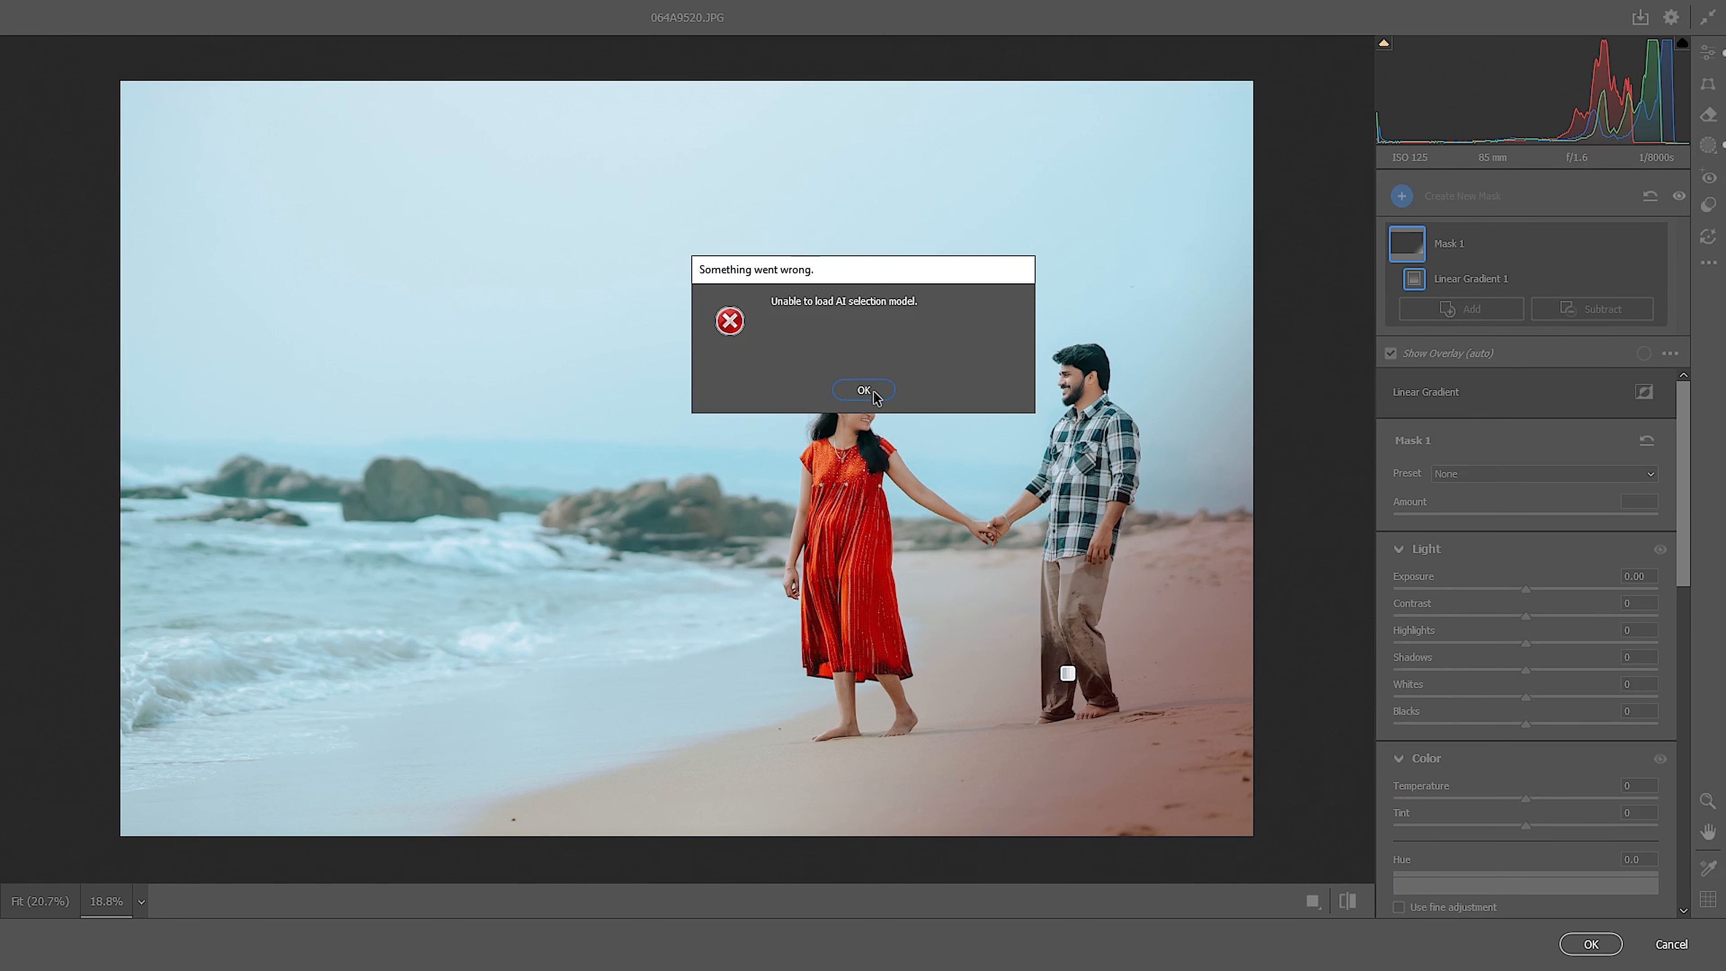
{"action": "left_click", "coordinate": [864, 390]}
- Set the sand mask's Exposure to -0.45, Contrast -5, Highlights -12, Shadows -12 and Whites -11, and shift and shorten its gradient slightly toward the couple
{"action": "left_click", "coordinate": [1523, 537]}
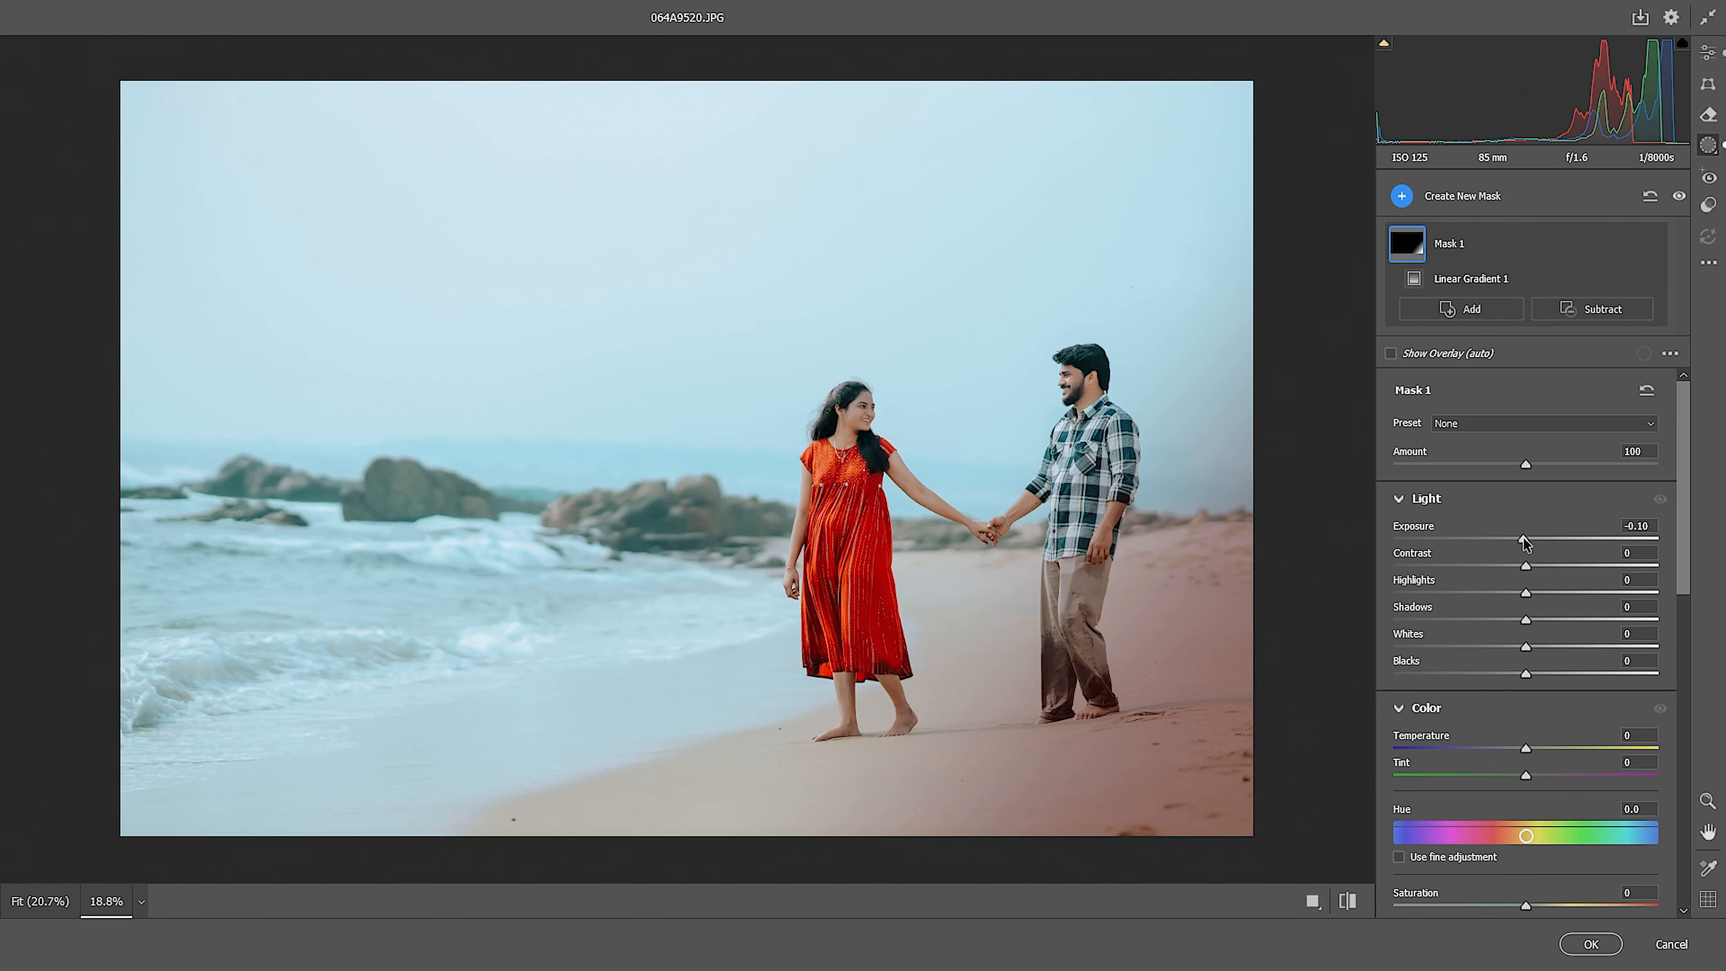
{"action": "left_click_drag", "start_coordinate": [1524, 540], "coordinate": [1510, 641]}
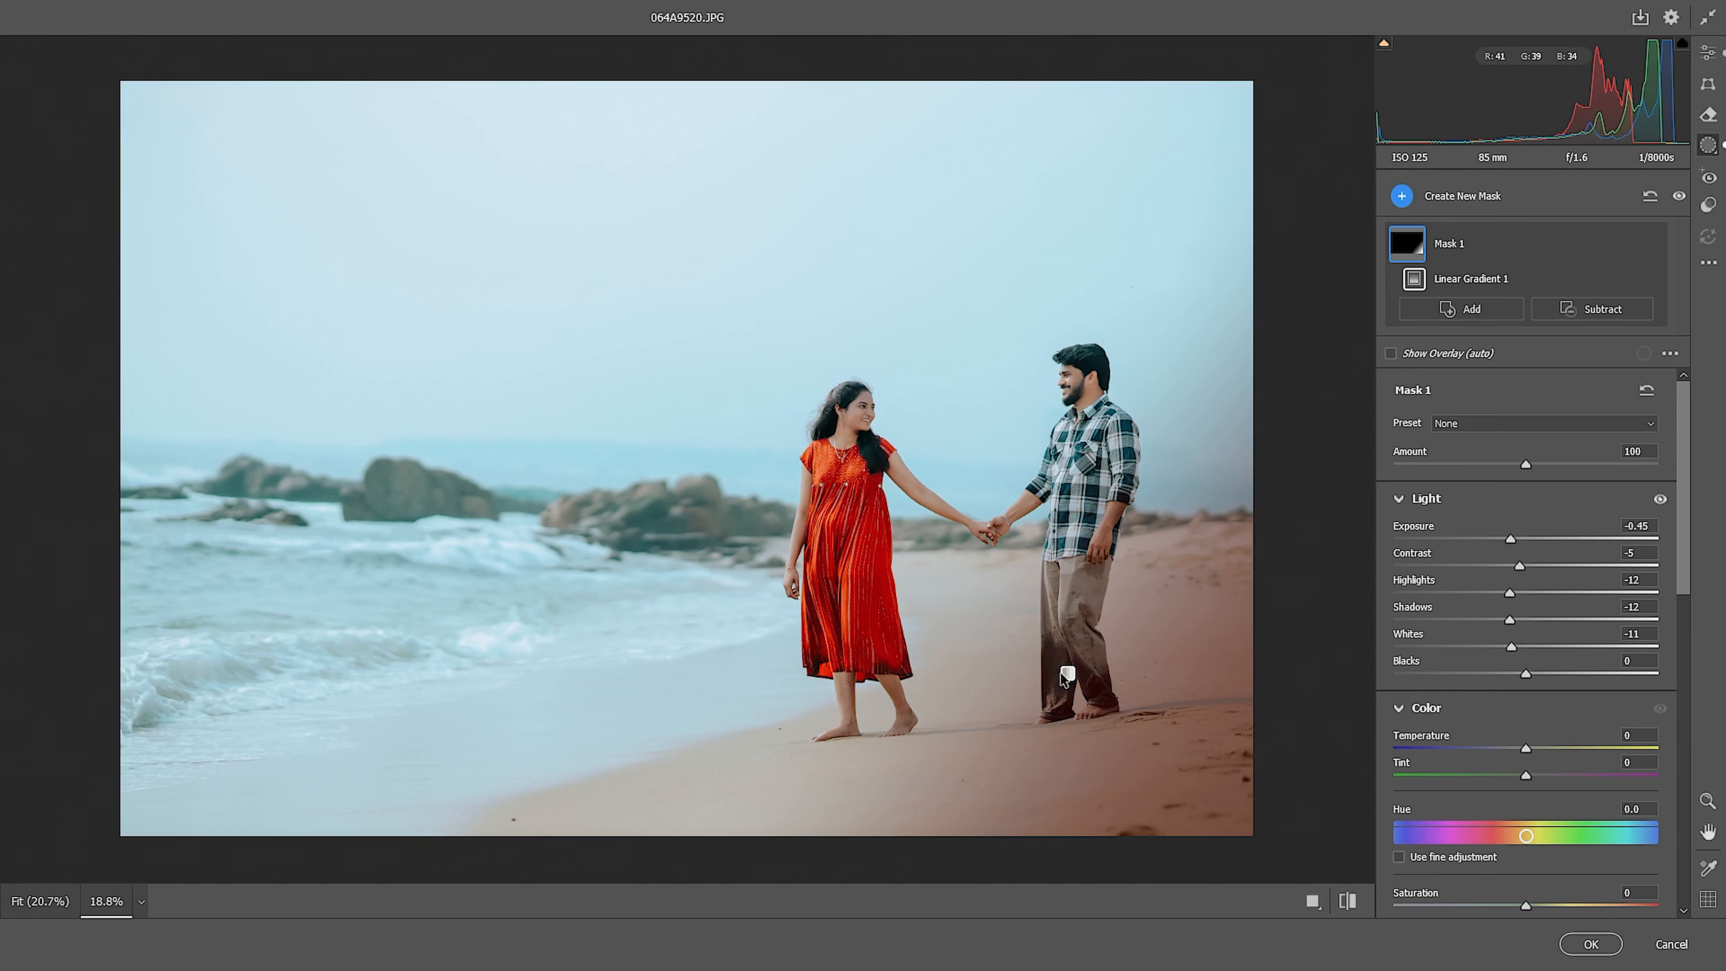
{"action": "left_click_drag", "start_coordinate": [1068, 673], "coordinate": [1046, 666]}
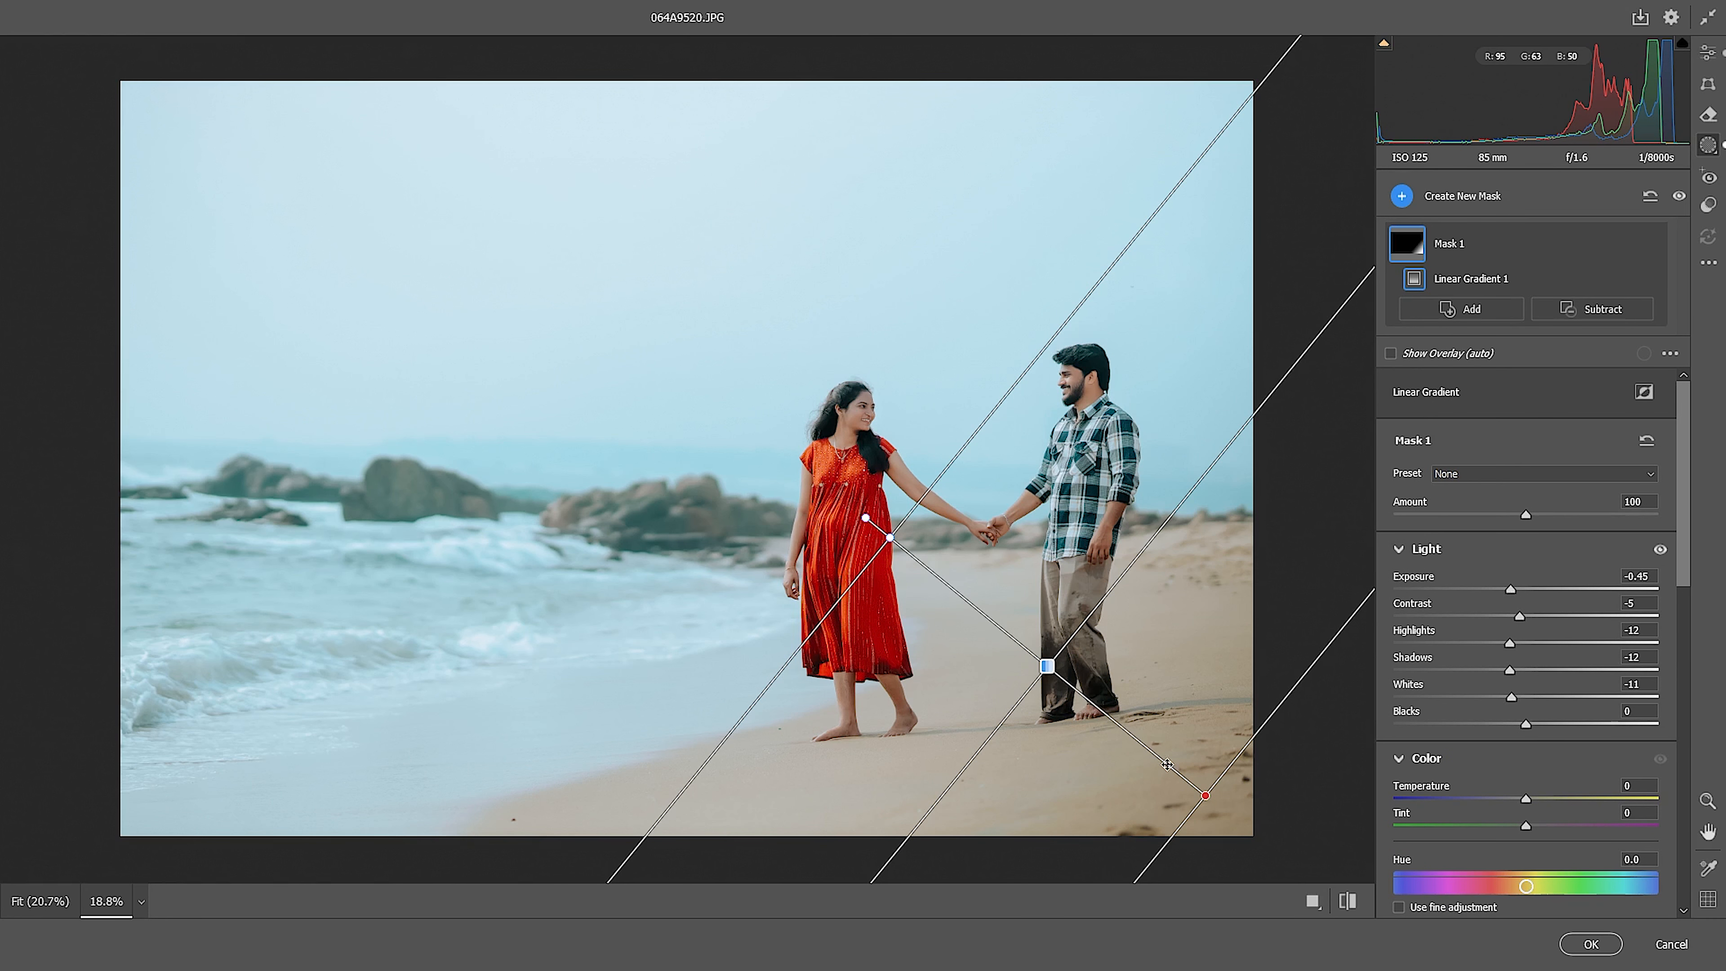
{"action": "left_click_drag", "start_coordinate": [1216, 802], "coordinate": [1183, 789]}
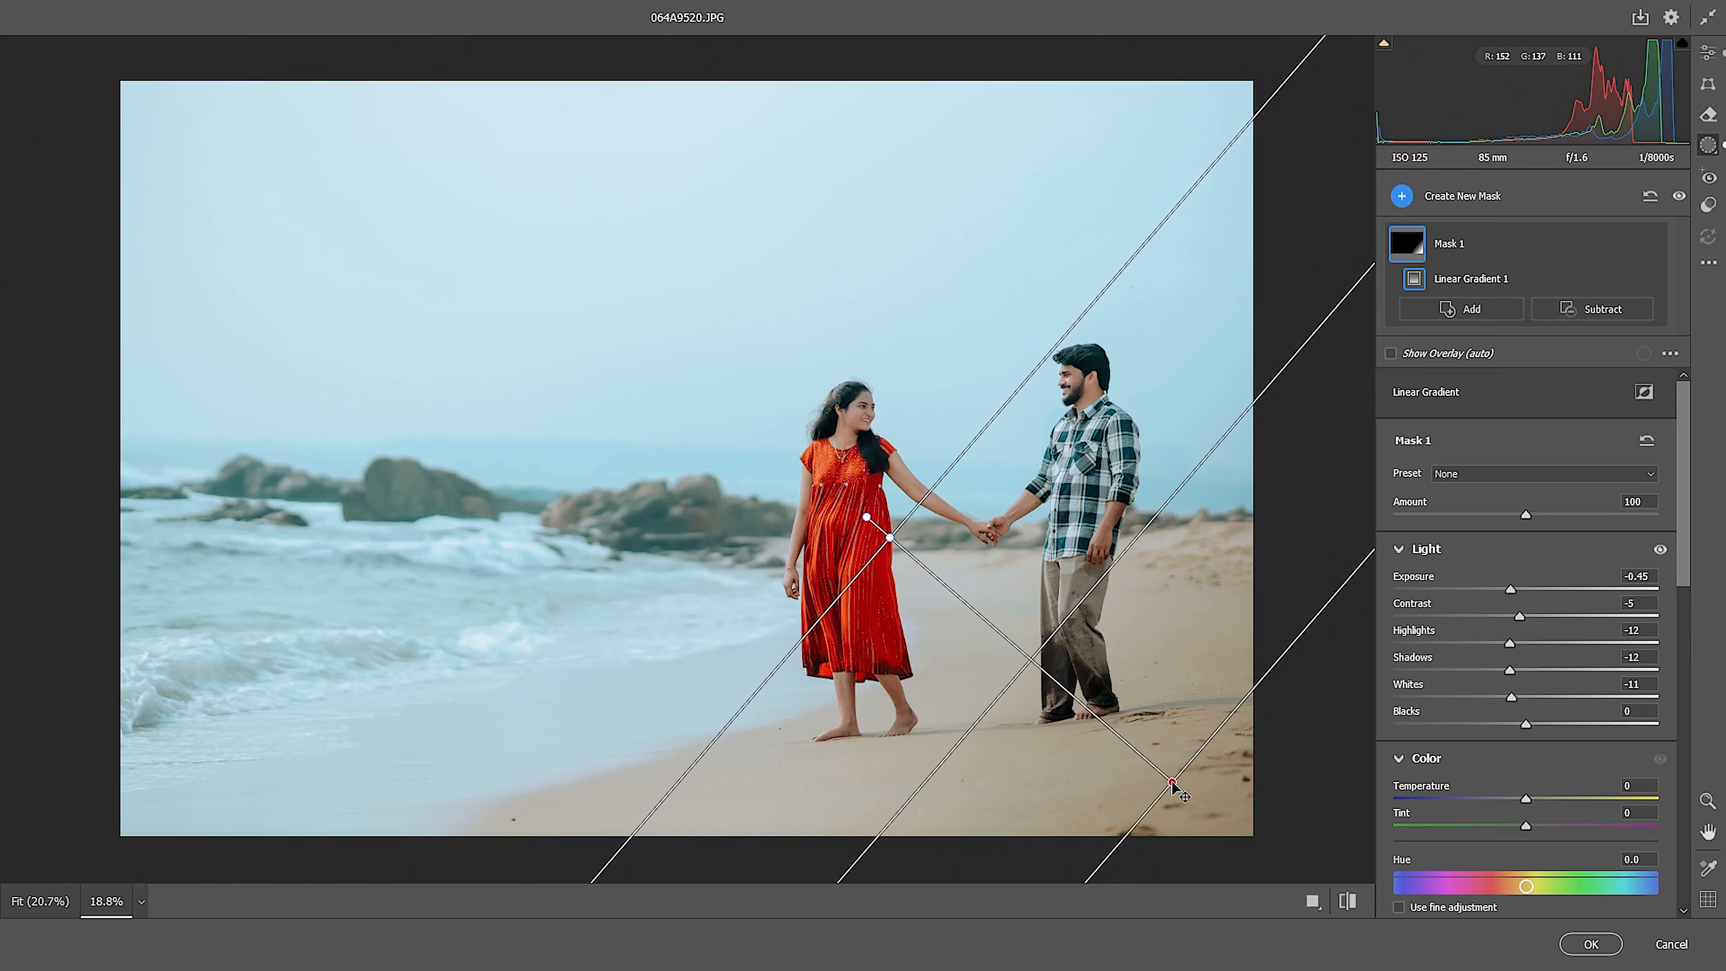
{"action": "left_click", "coordinate": [1707, 52]}
- Add a second mask with a linear gradient running from the photo's upper-left corner to the hem of the woman's dress
{"action": "scroll", "coordinate": [1068, 739], "scroll_direction": "down", "scroll_amount": 1}
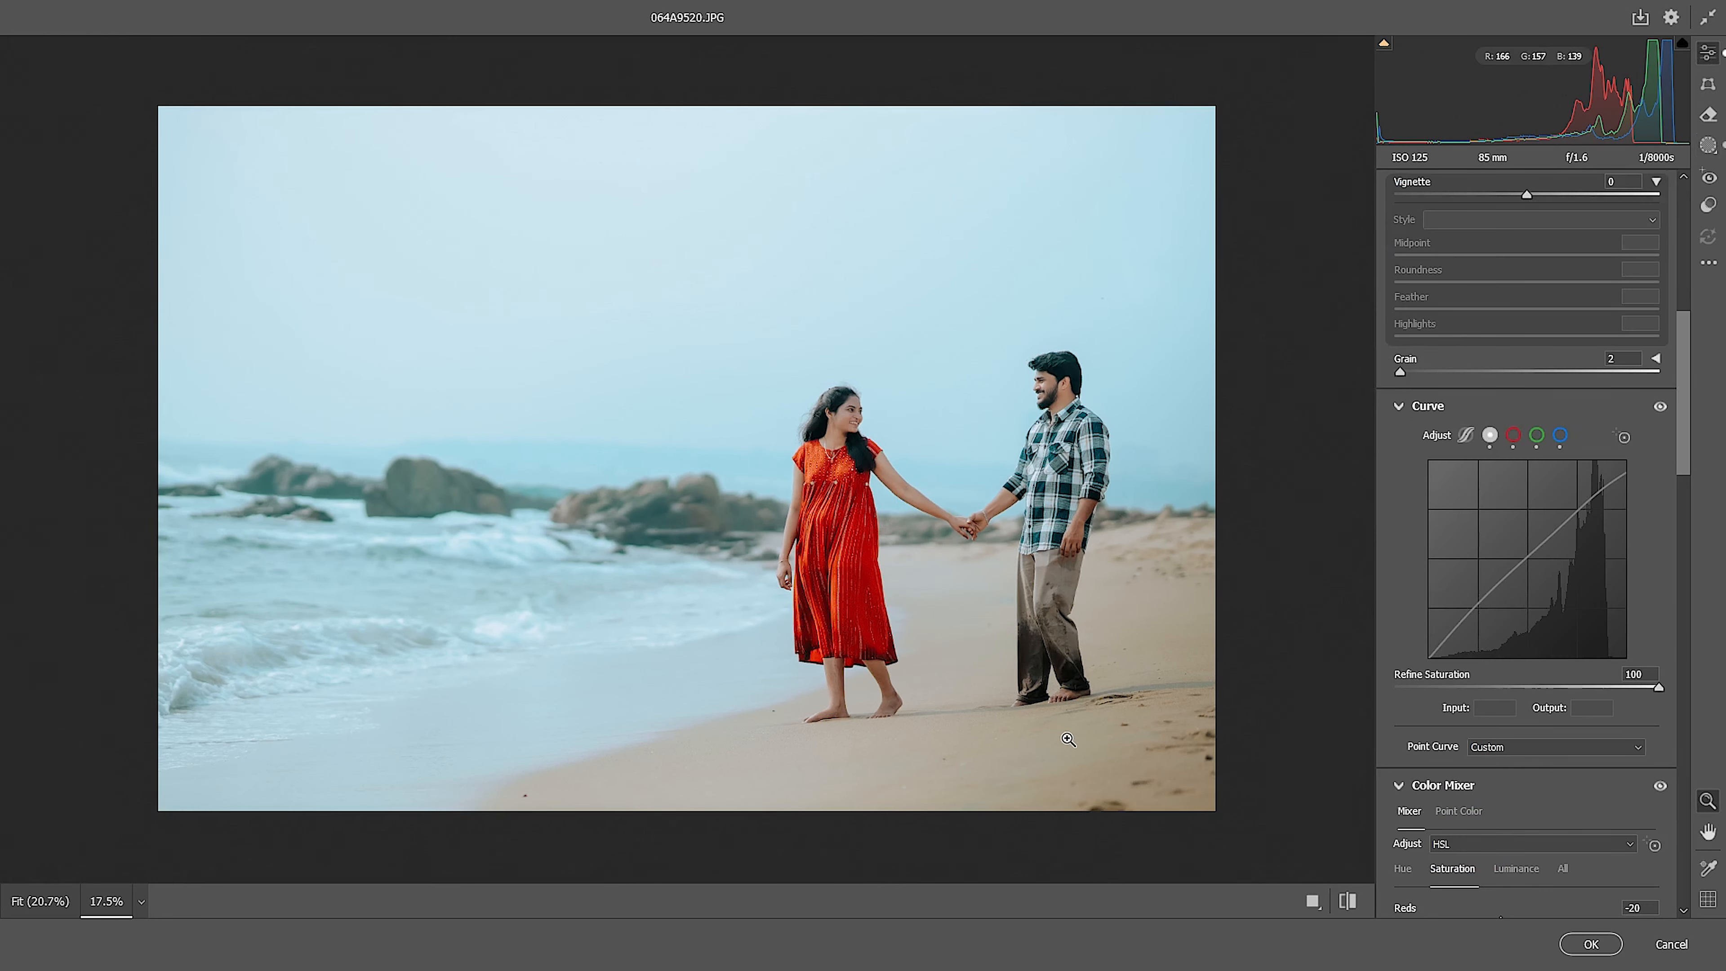
{"action": "scroll", "coordinate": [1068, 739], "scroll_direction": "down", "scroll_amount": 1}
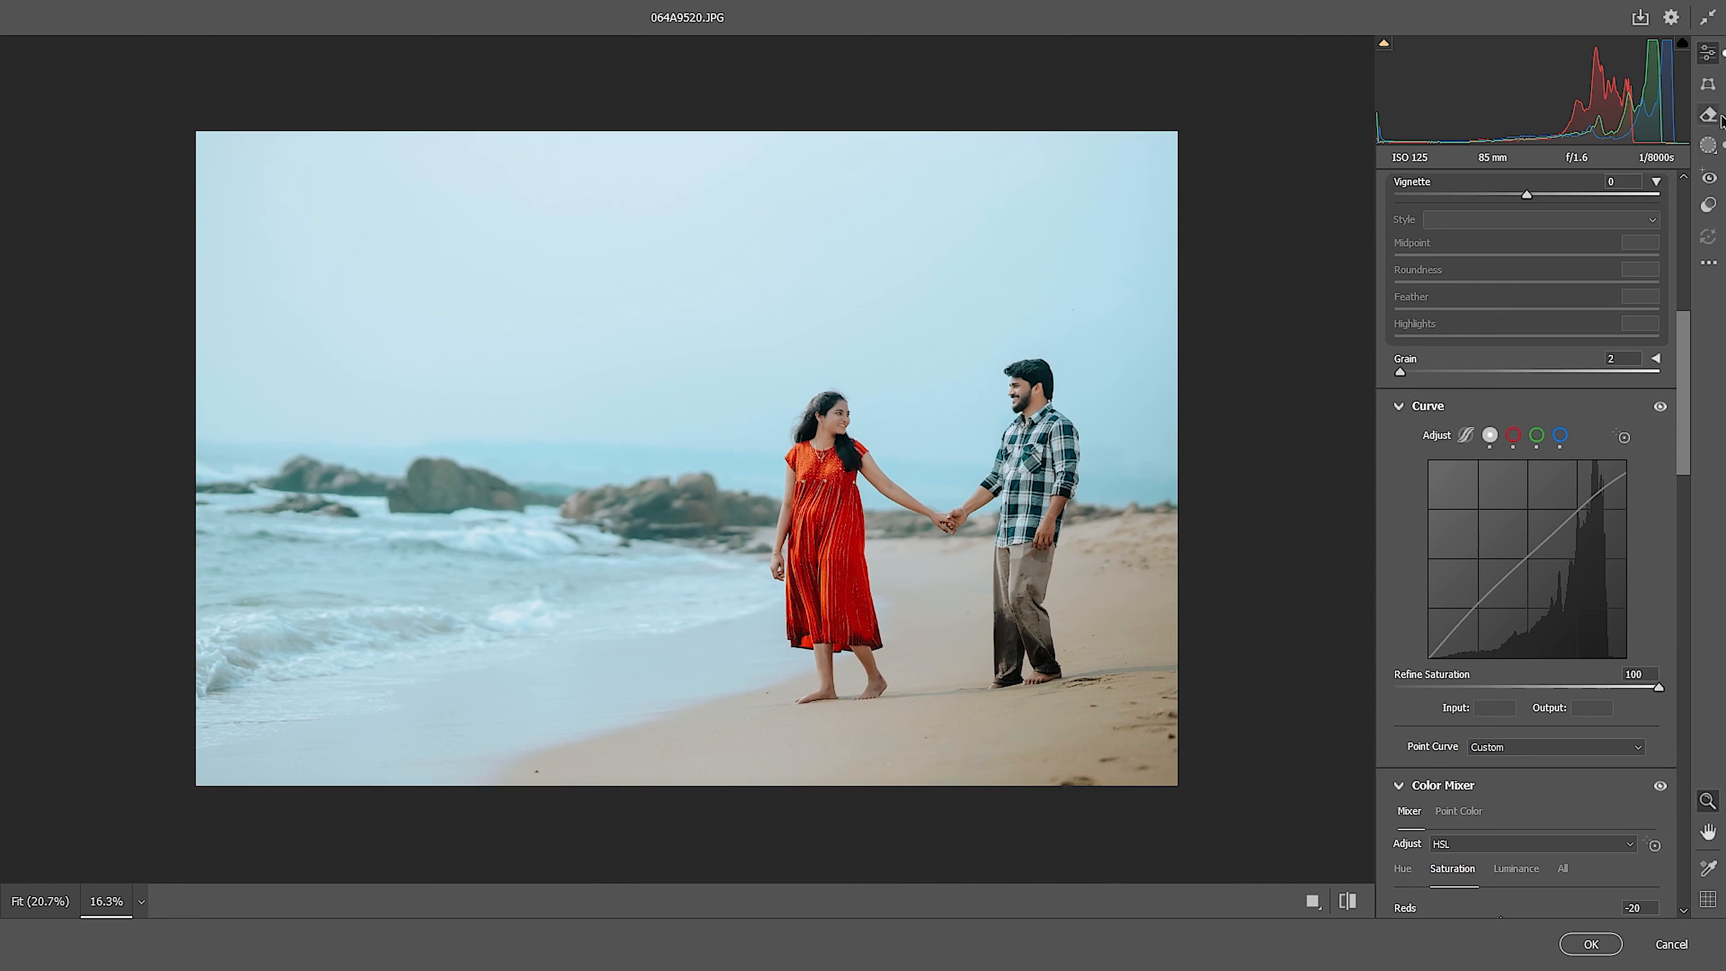
{"action": "left_click", "coordinate": [1707, 146]}
{"action": "left_click", "coordinate": [1491, 199]}
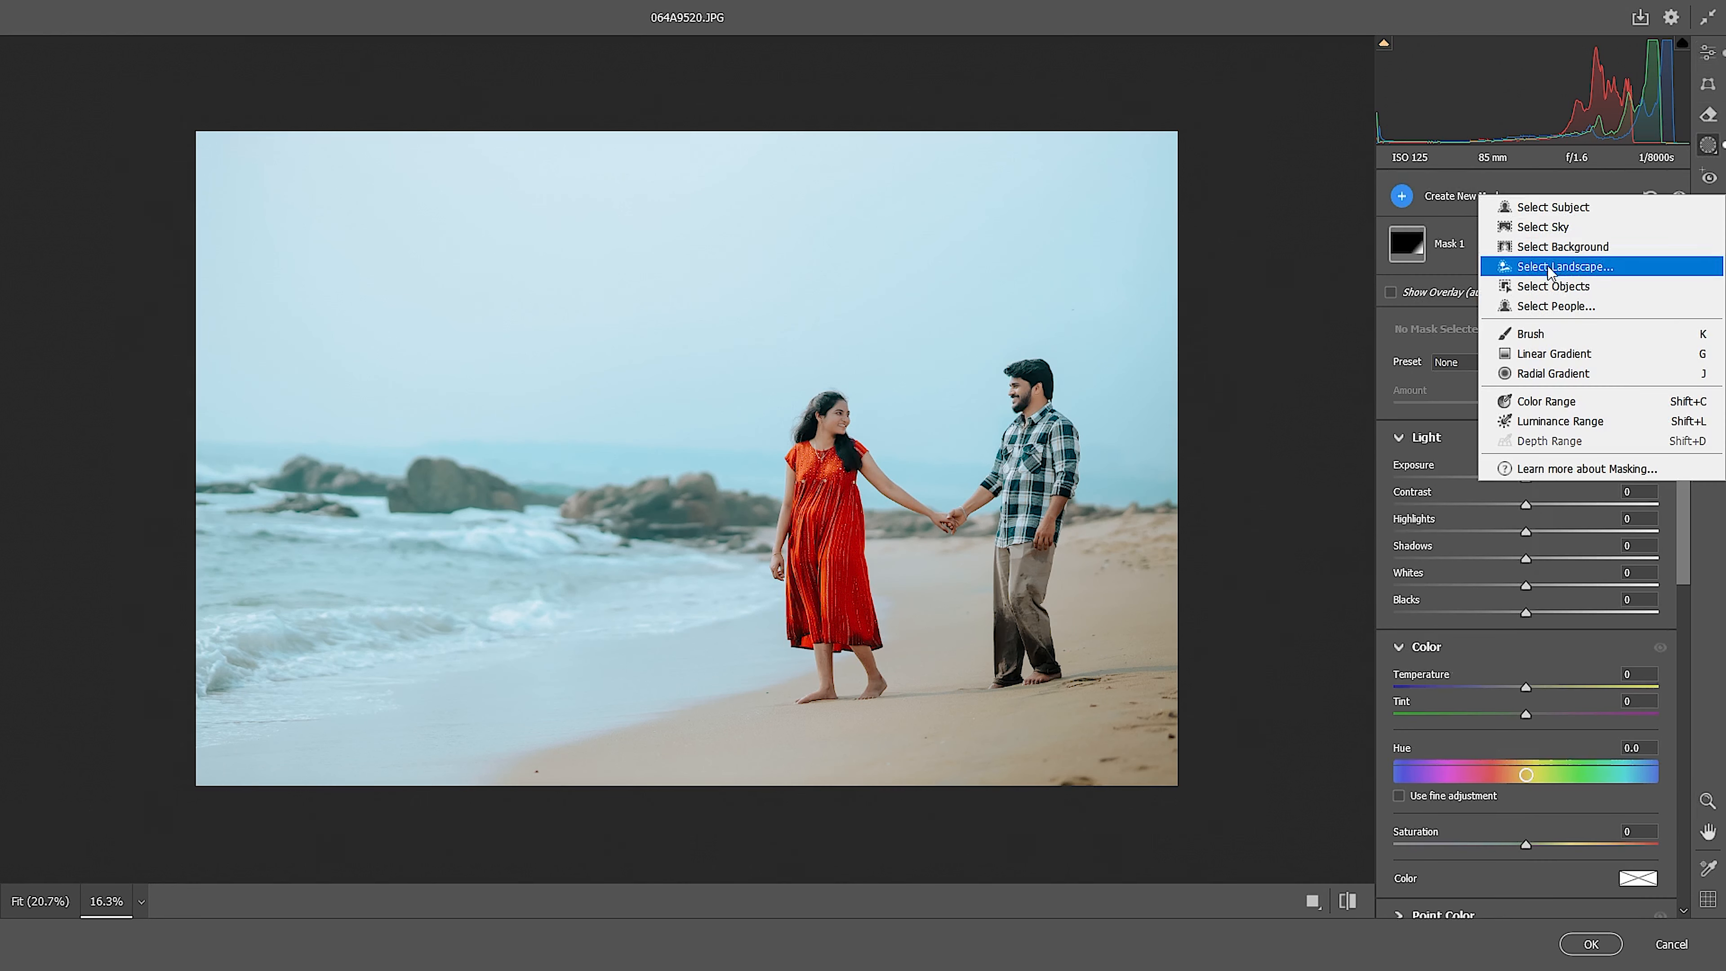
{"action": "left_click", "coordinate": [1529, 353]}
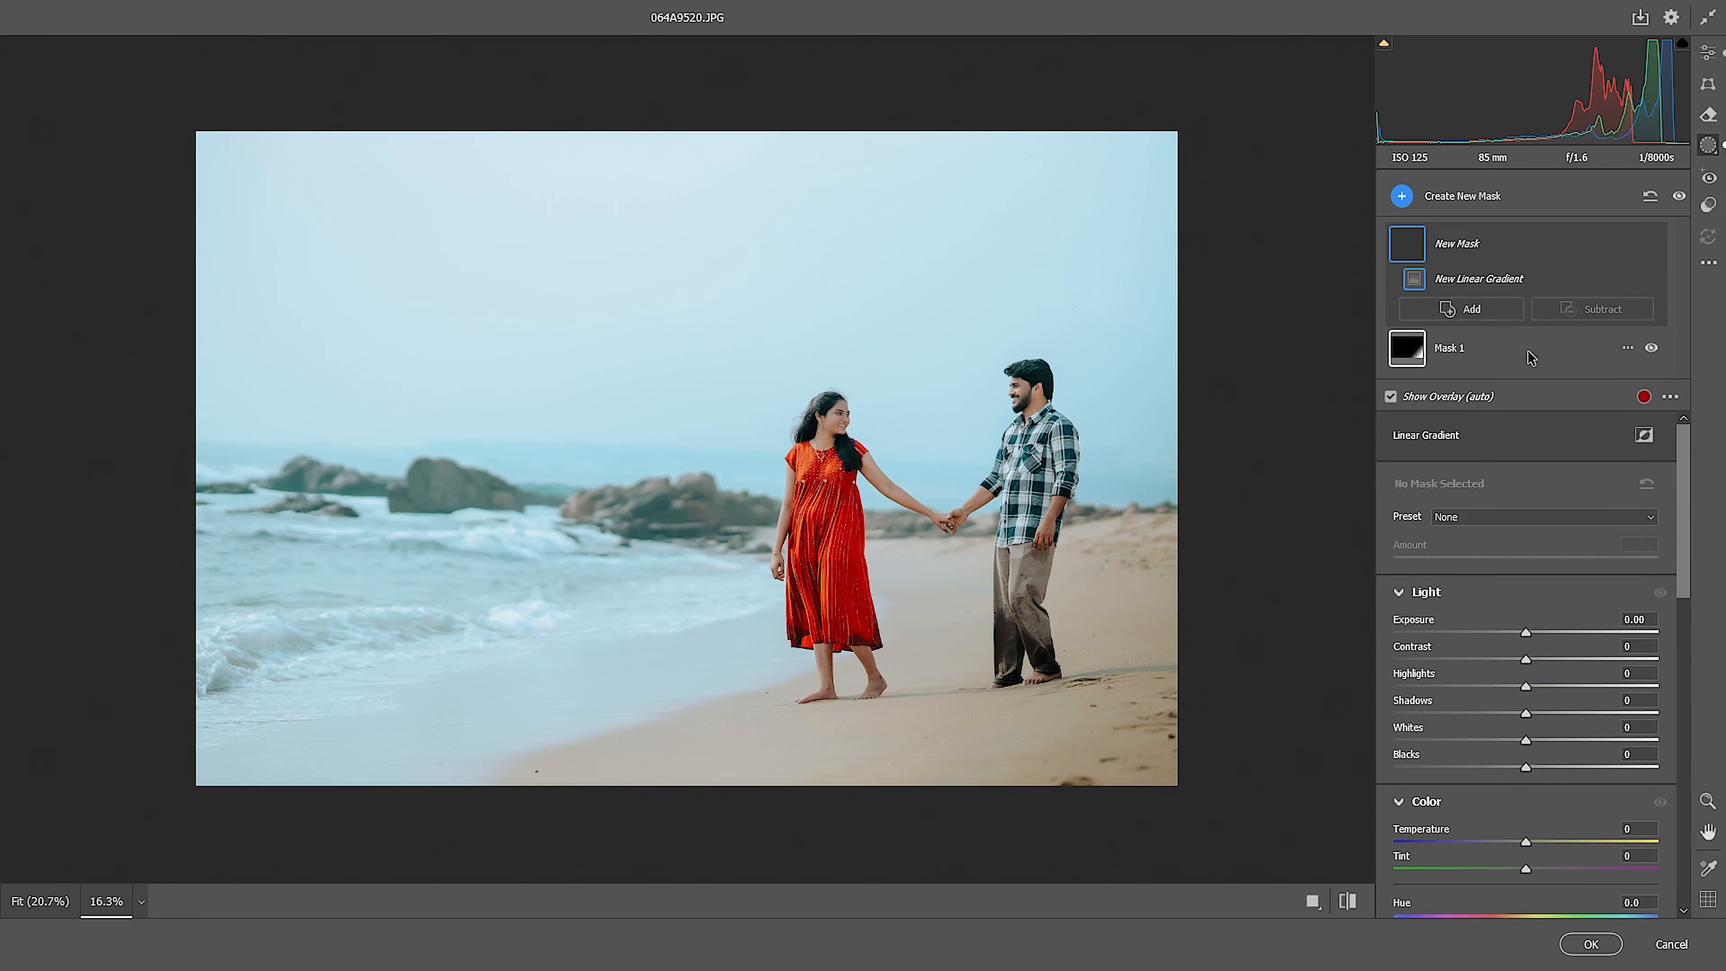
{"action": "left_click_drag", "start_coordinate": [222, 161], "coordinate": [827, 582]}
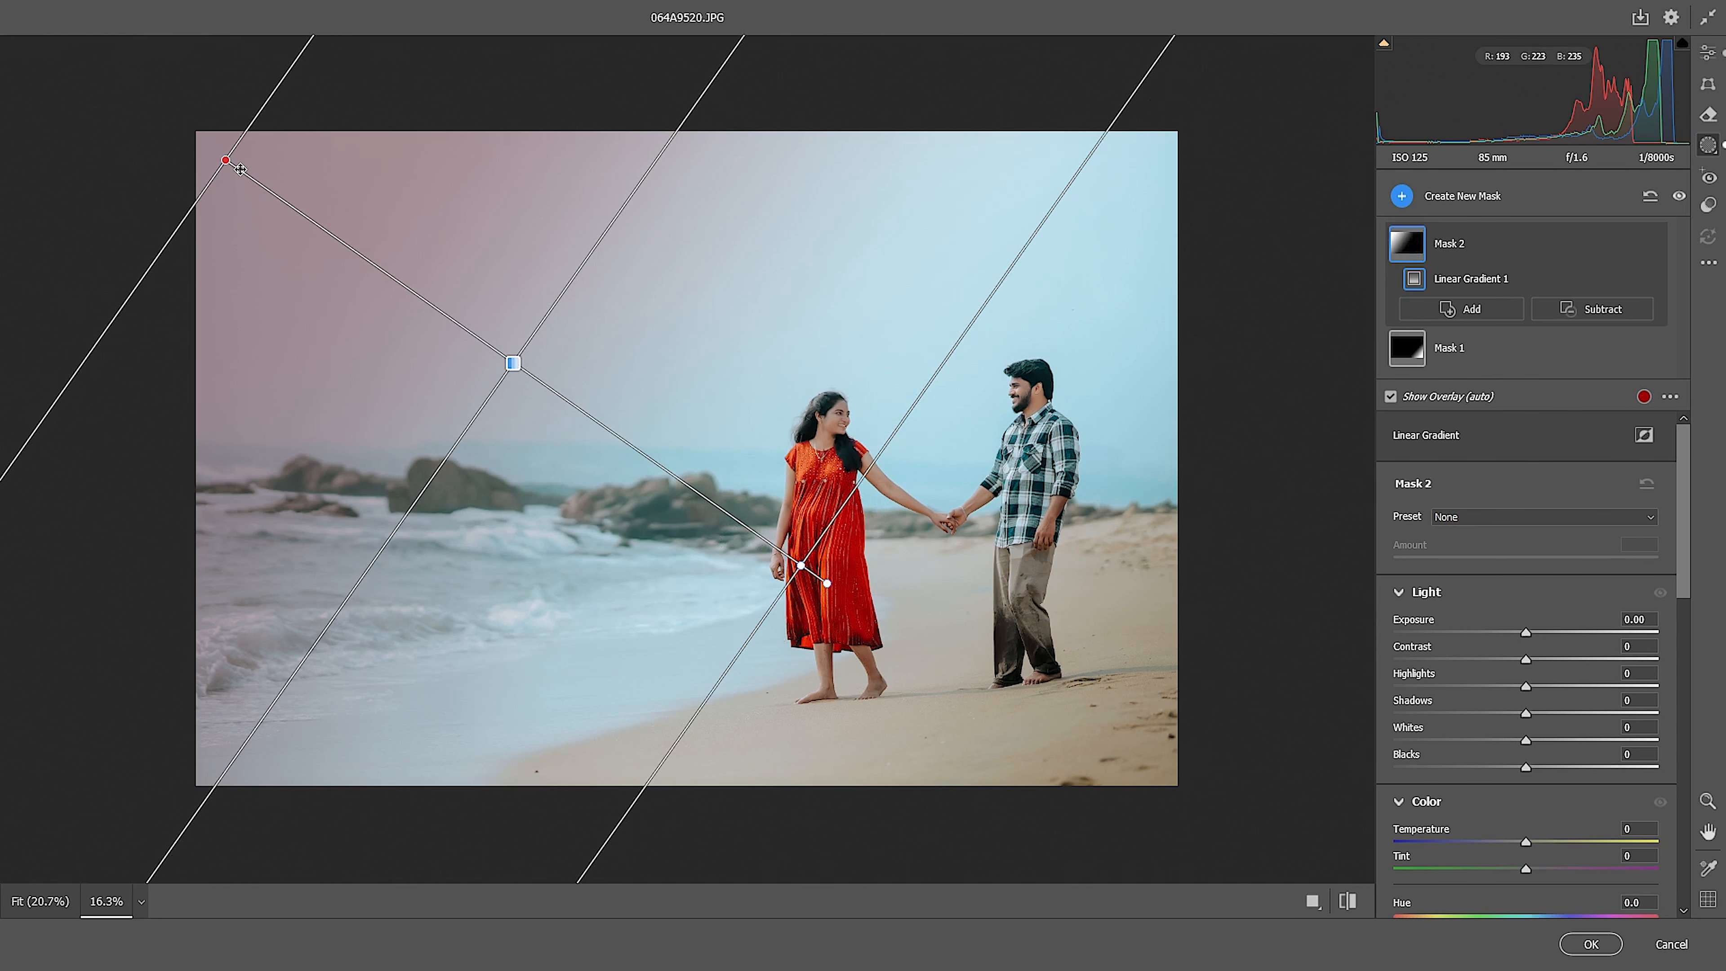
{"action": "left_click_drag", "start_coordinate": [227, 160], "coordinate": [255, 181]}
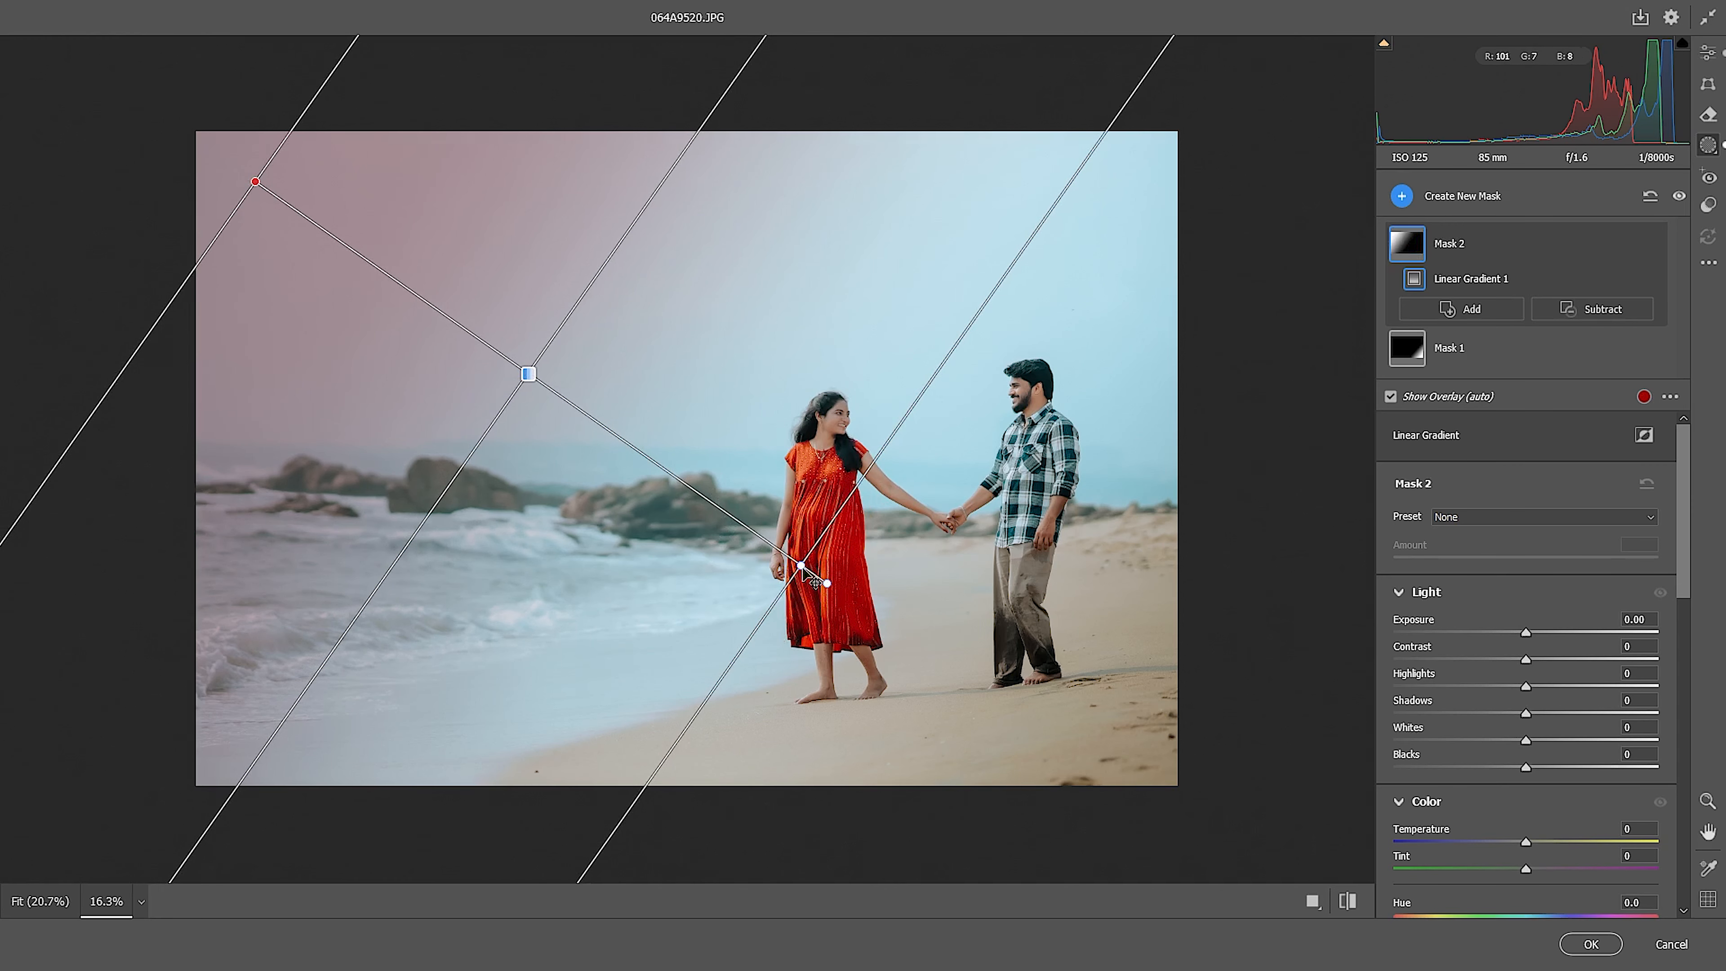
{"action": "left_click_drag", "start_coordinate": [799, 570], "coordinate": [839, 630]}
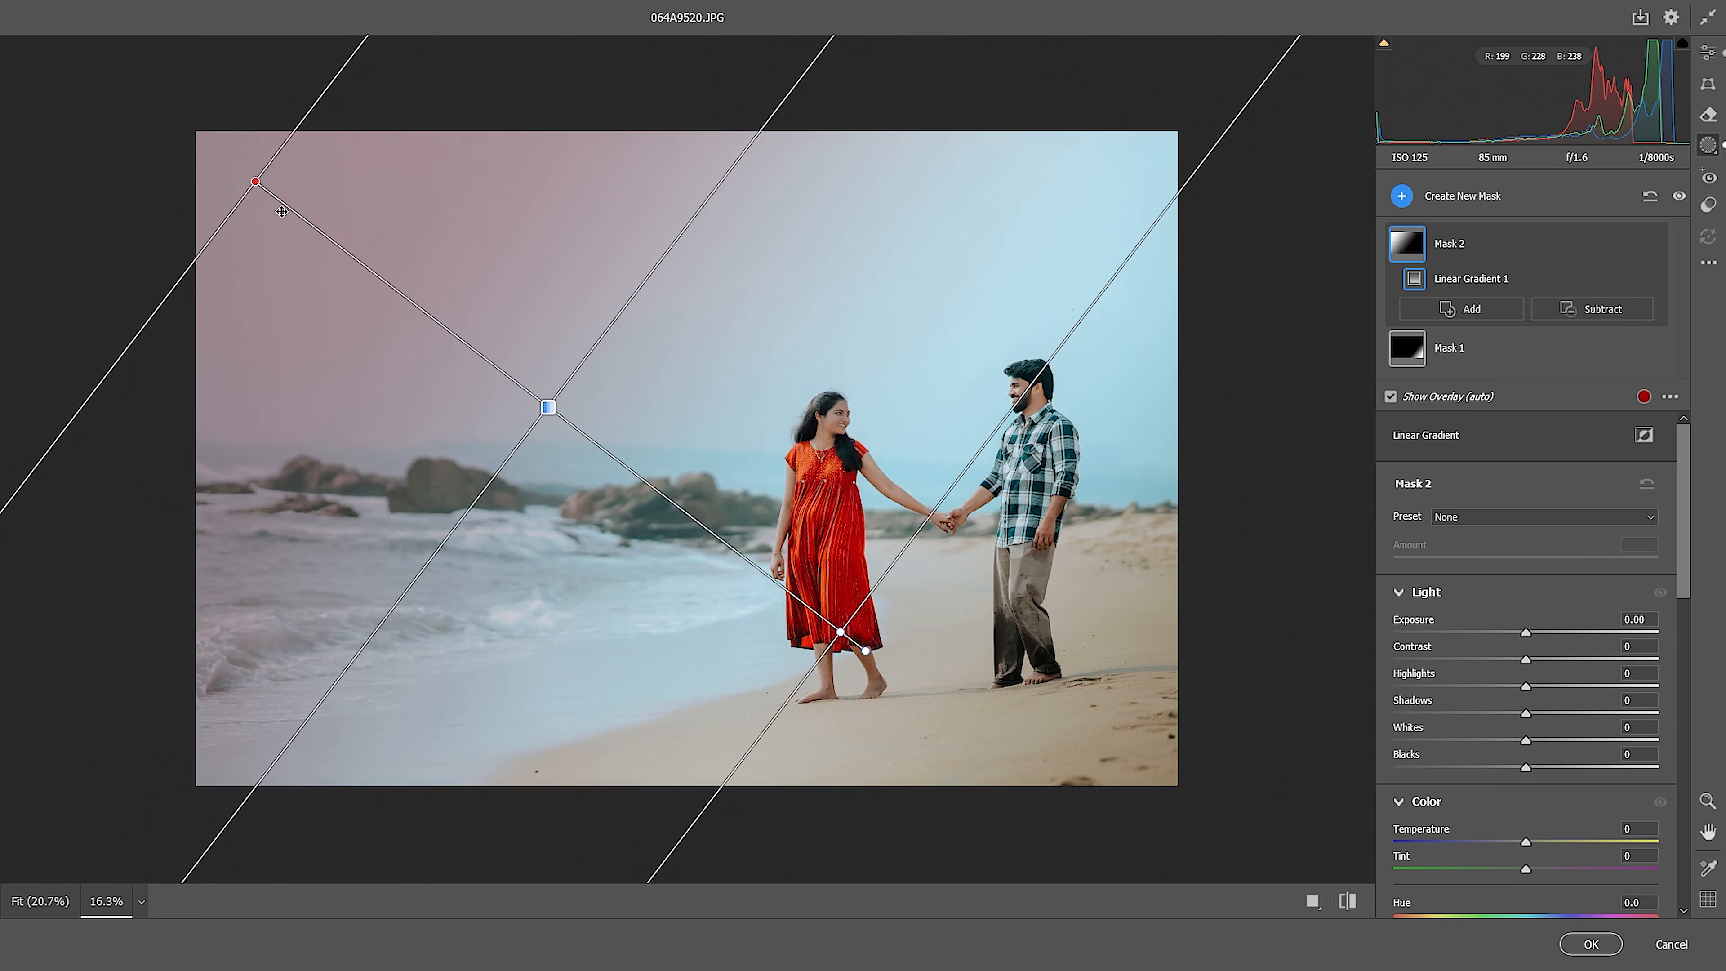
{"action": "left_click_drag", "start_coordinate": [256, 184], "coordinate": [198, 133]}
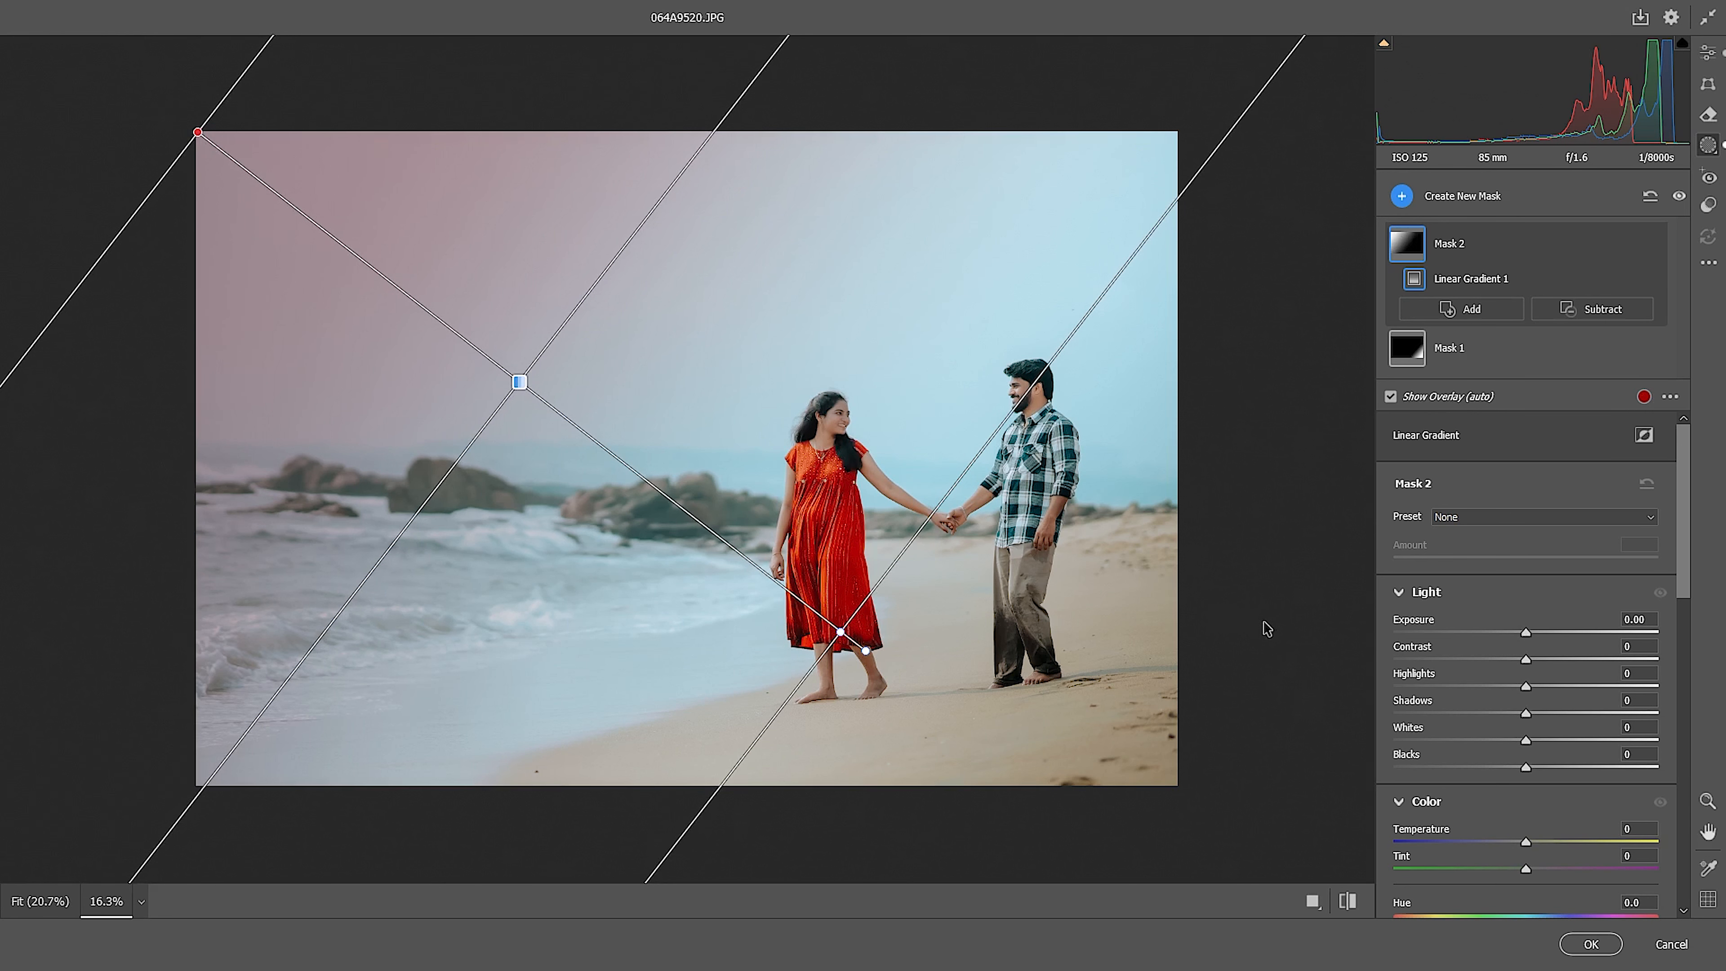
- Try to subtract the automatically selected background from the upper-left gradient mask
{"action": "left_click", "coordinate": [1592, 309]}
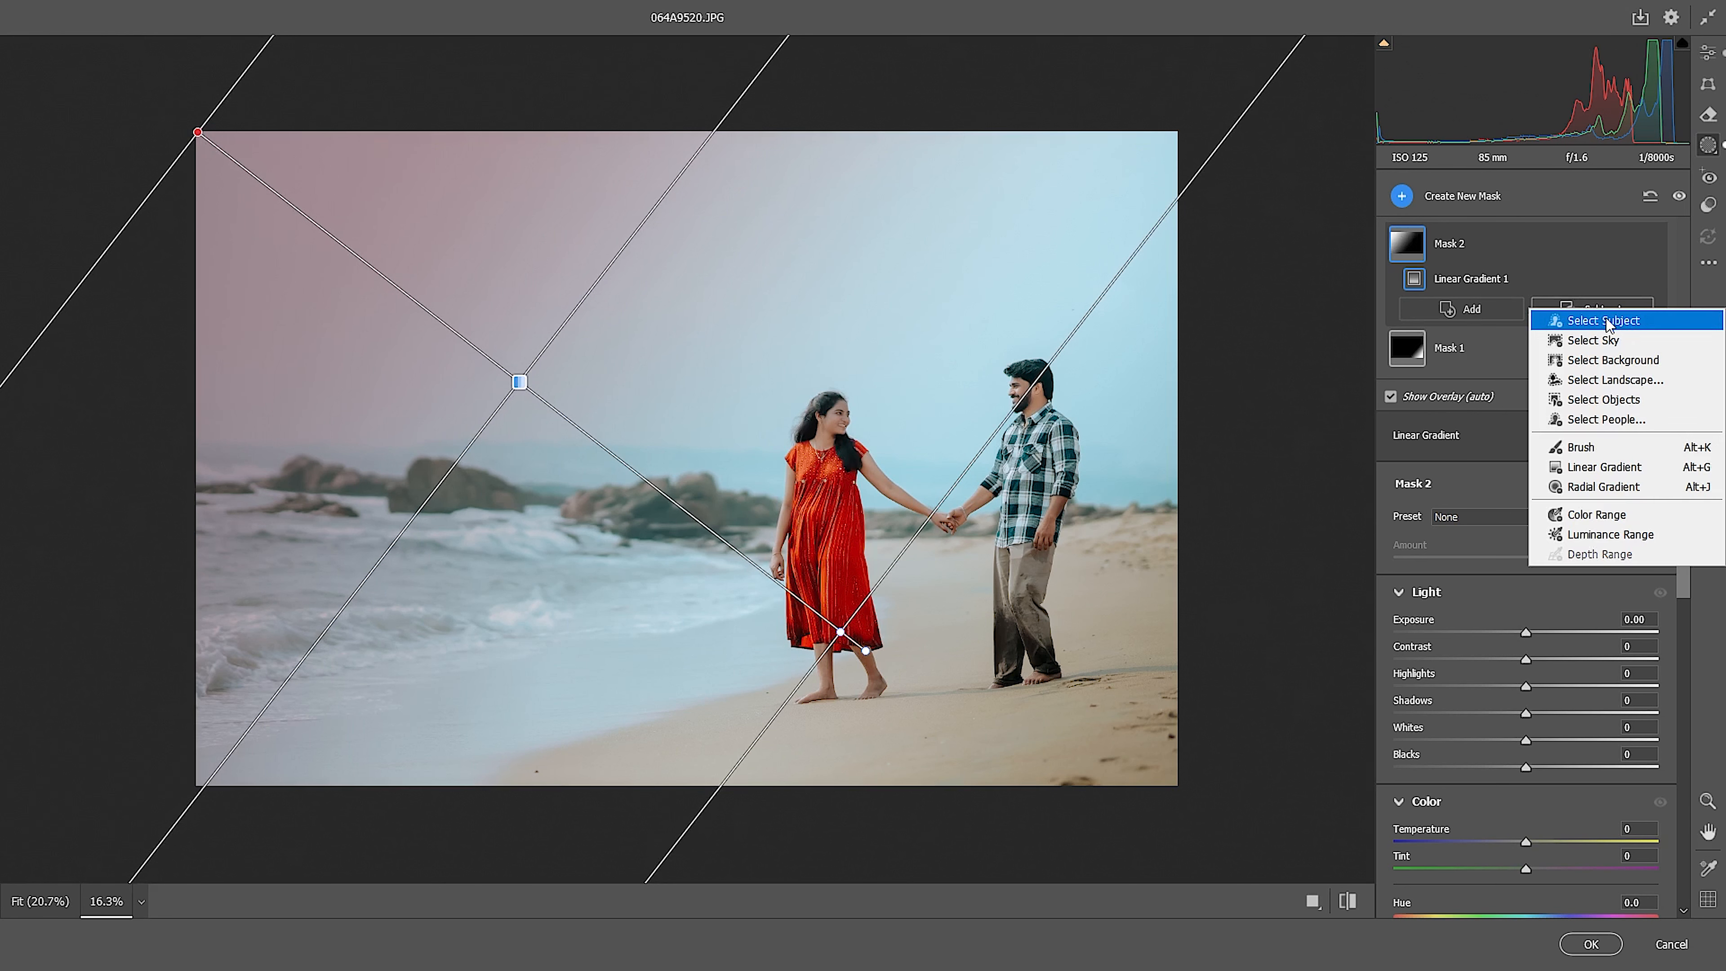
{"action": "left_click", "coordinate": [1602, 361]}
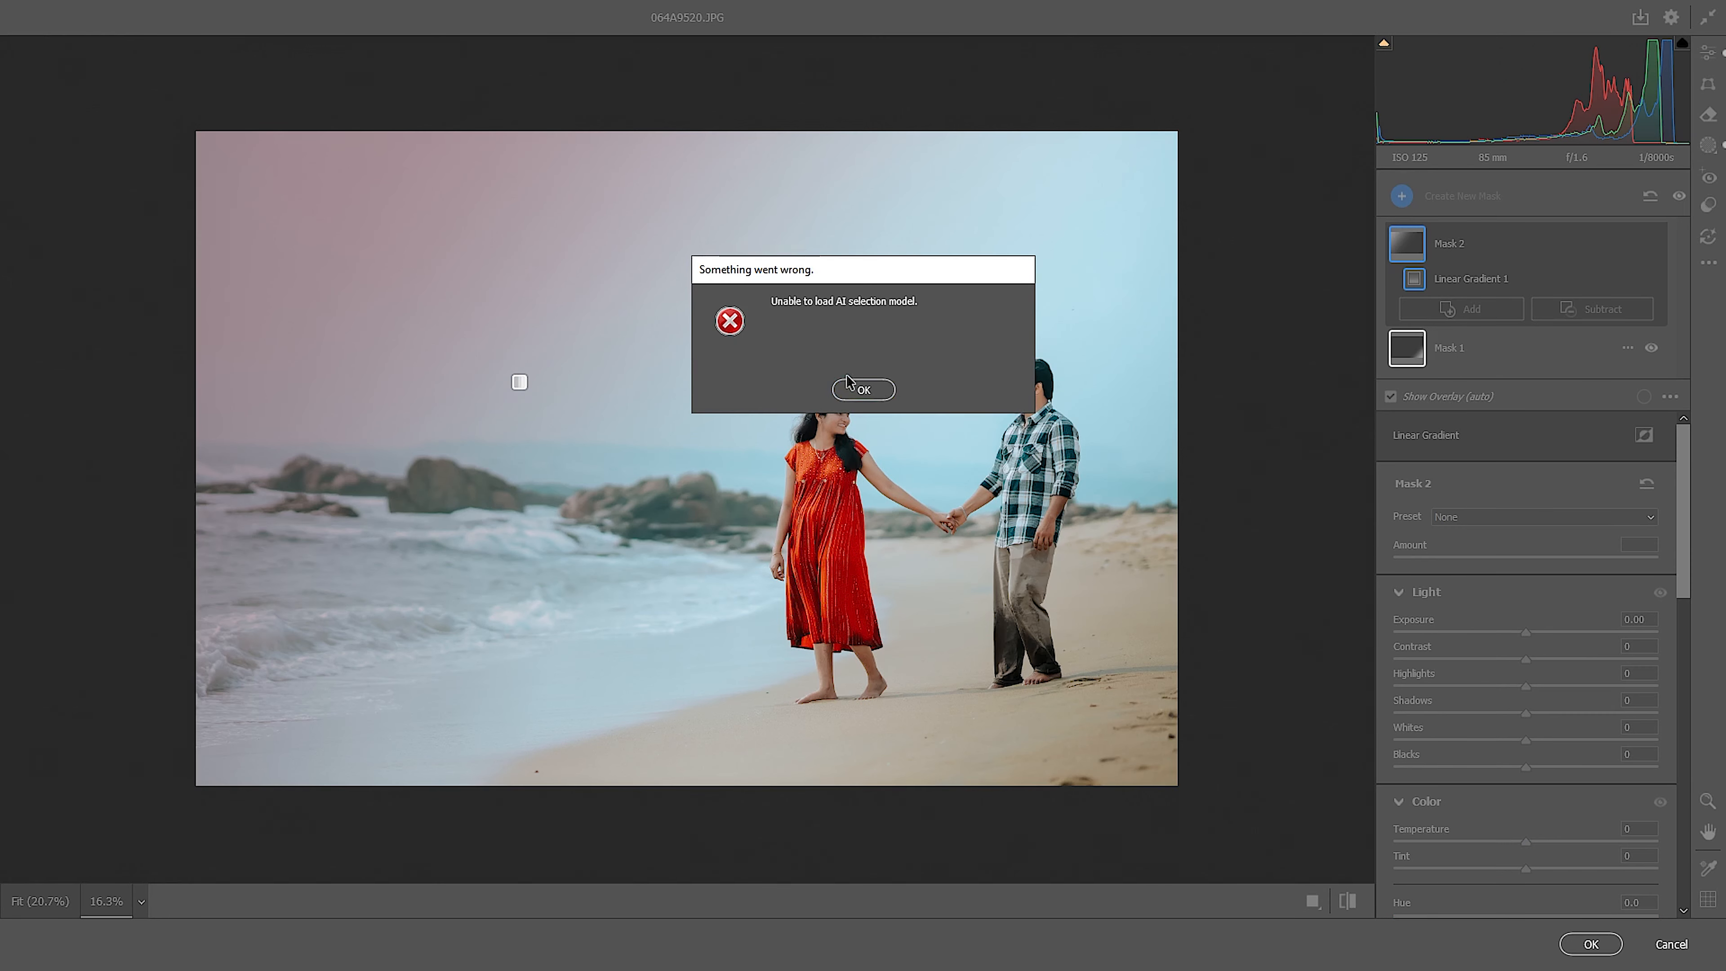
{"action": "left_click", "coordinate": [851, 385]}
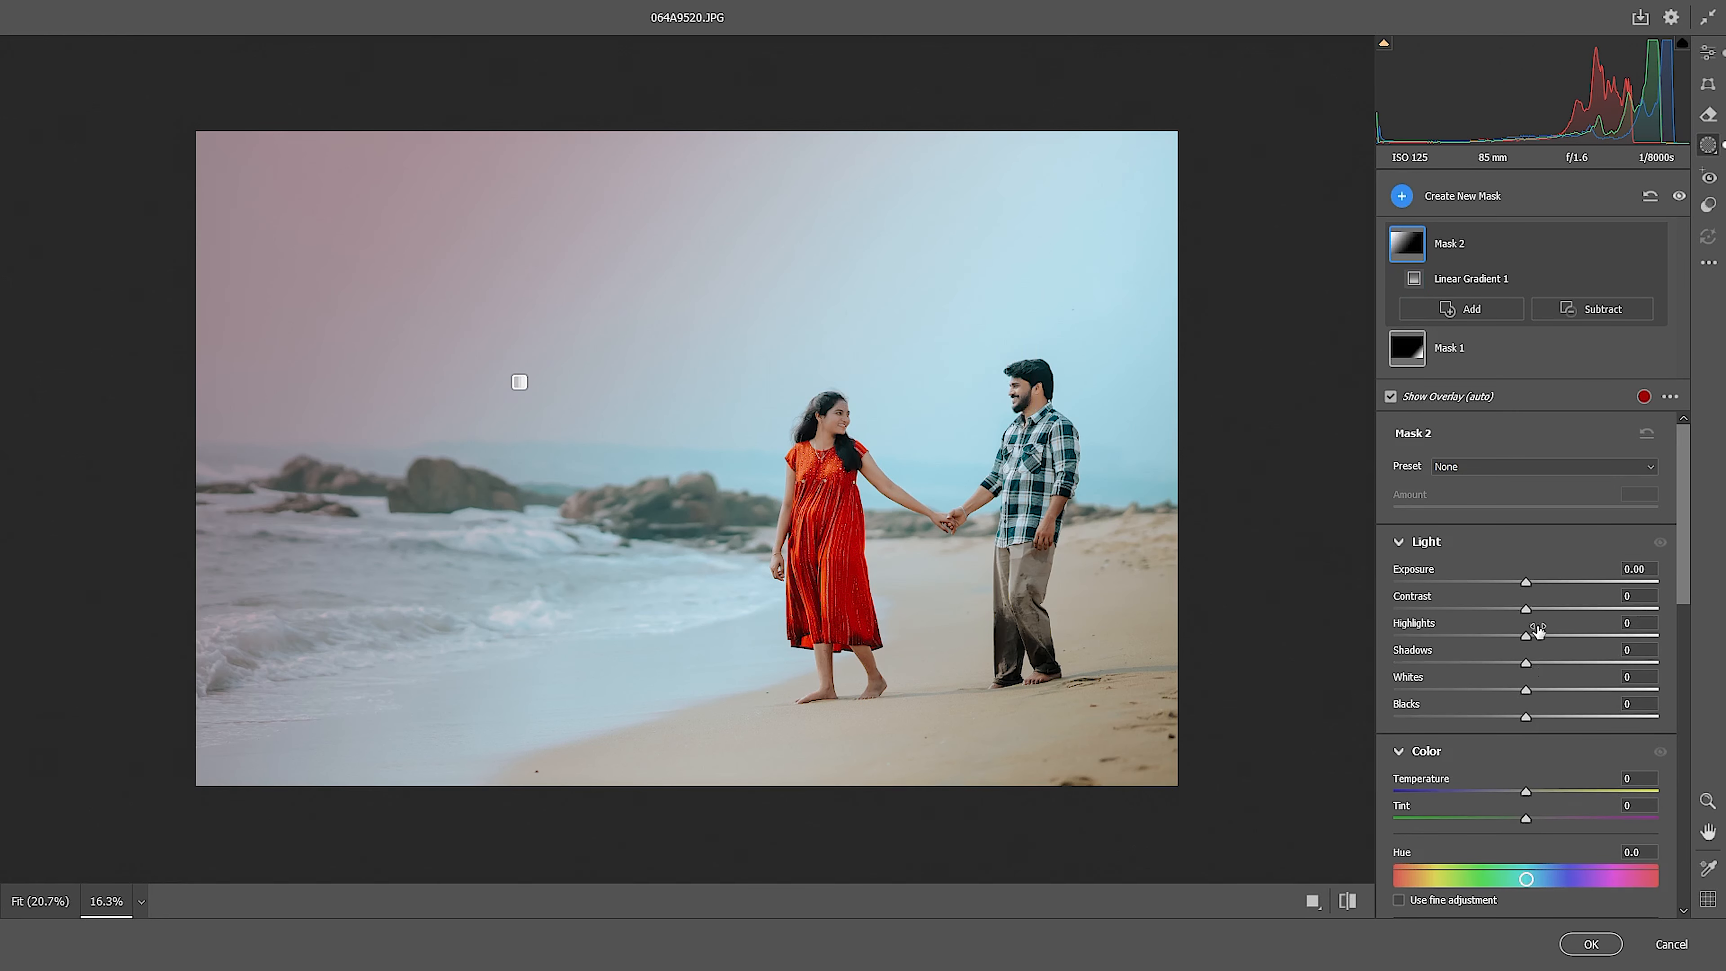
- Set the upper-left mask's Exposure to -0.35, Contrast -6, Highlights -3, Shadows -3, Whites -4 and Saturation +18
{"action": "left_click_drag", "start_coordinate": [1520, 582], "coordinate": [1520, 691]}
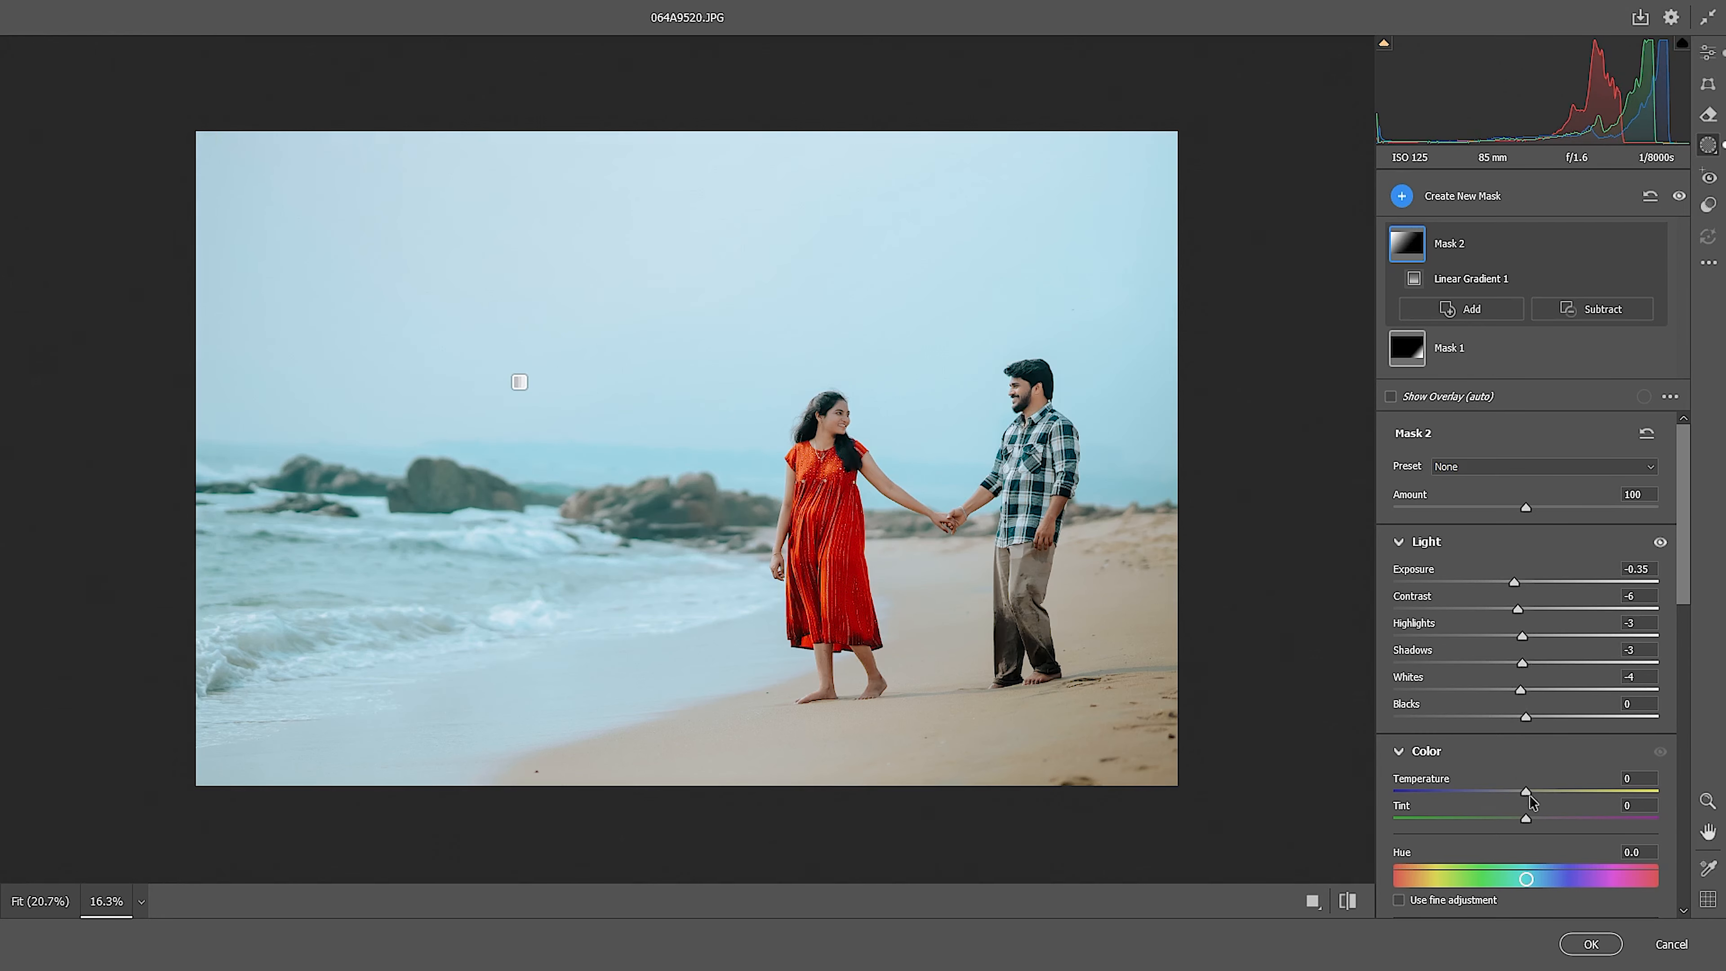
{"action": "left_click_drag", "start_coordinate": [1525, 791], "coordinate": [1525, 793]}
{"action": "scroll", "coordinate": [1535, 638], "scroll_direction": "down", "scroll_amount": 5}
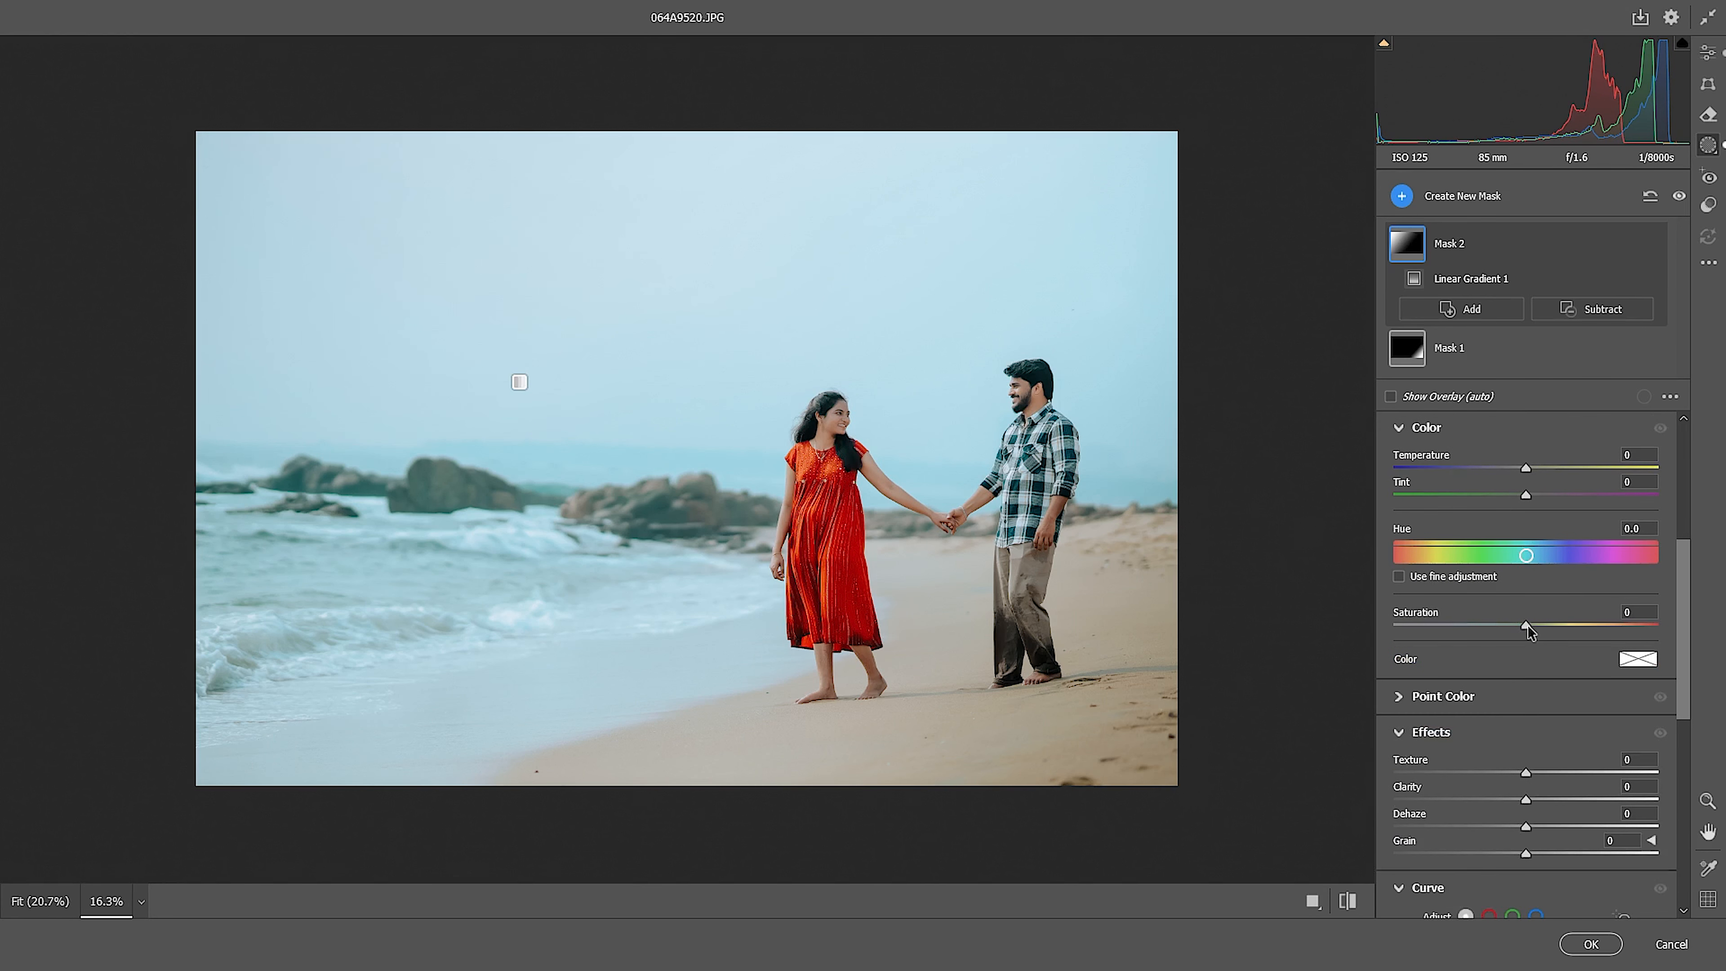
{"action": "left_click_drag", "start_coordinate": [1527, 625], "coordinate": [1539, 624]}
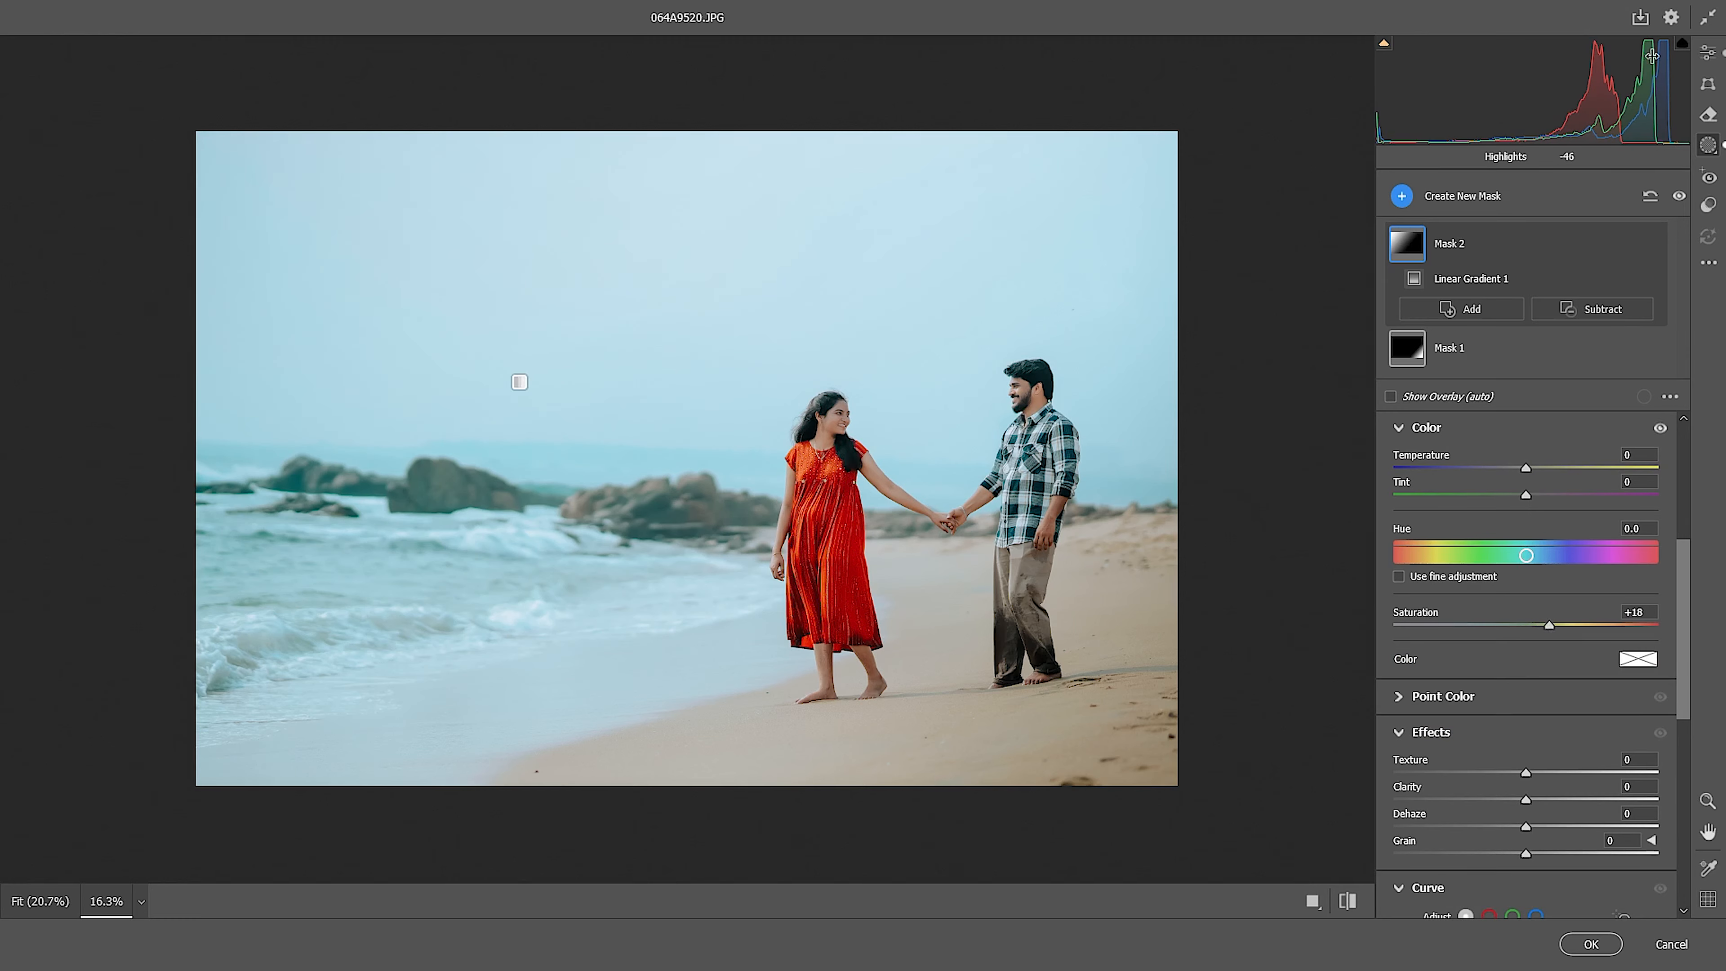
- Return to the global edit settings and compare the masked photo using the before and after views
{"action": "left_click", "coordinate": [1703, 57]}
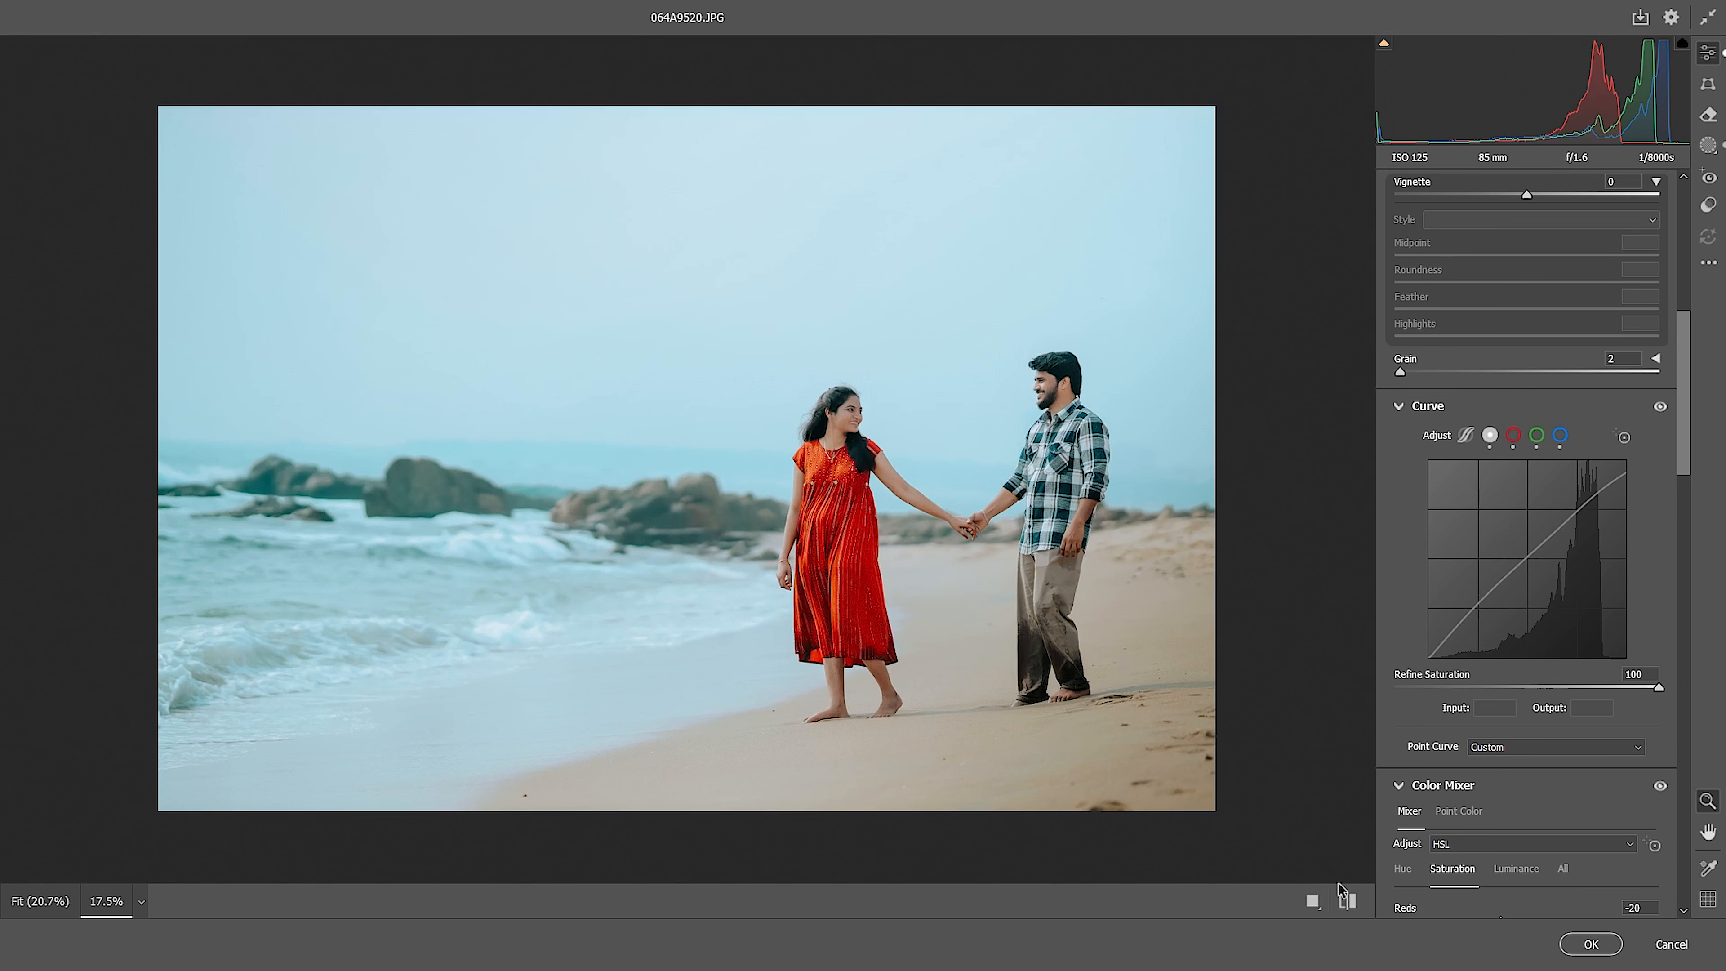
{"action": "left_click", "coordinate": [1345, 902]}
{"action": "left_click", "coordinate": [1344, 901]}
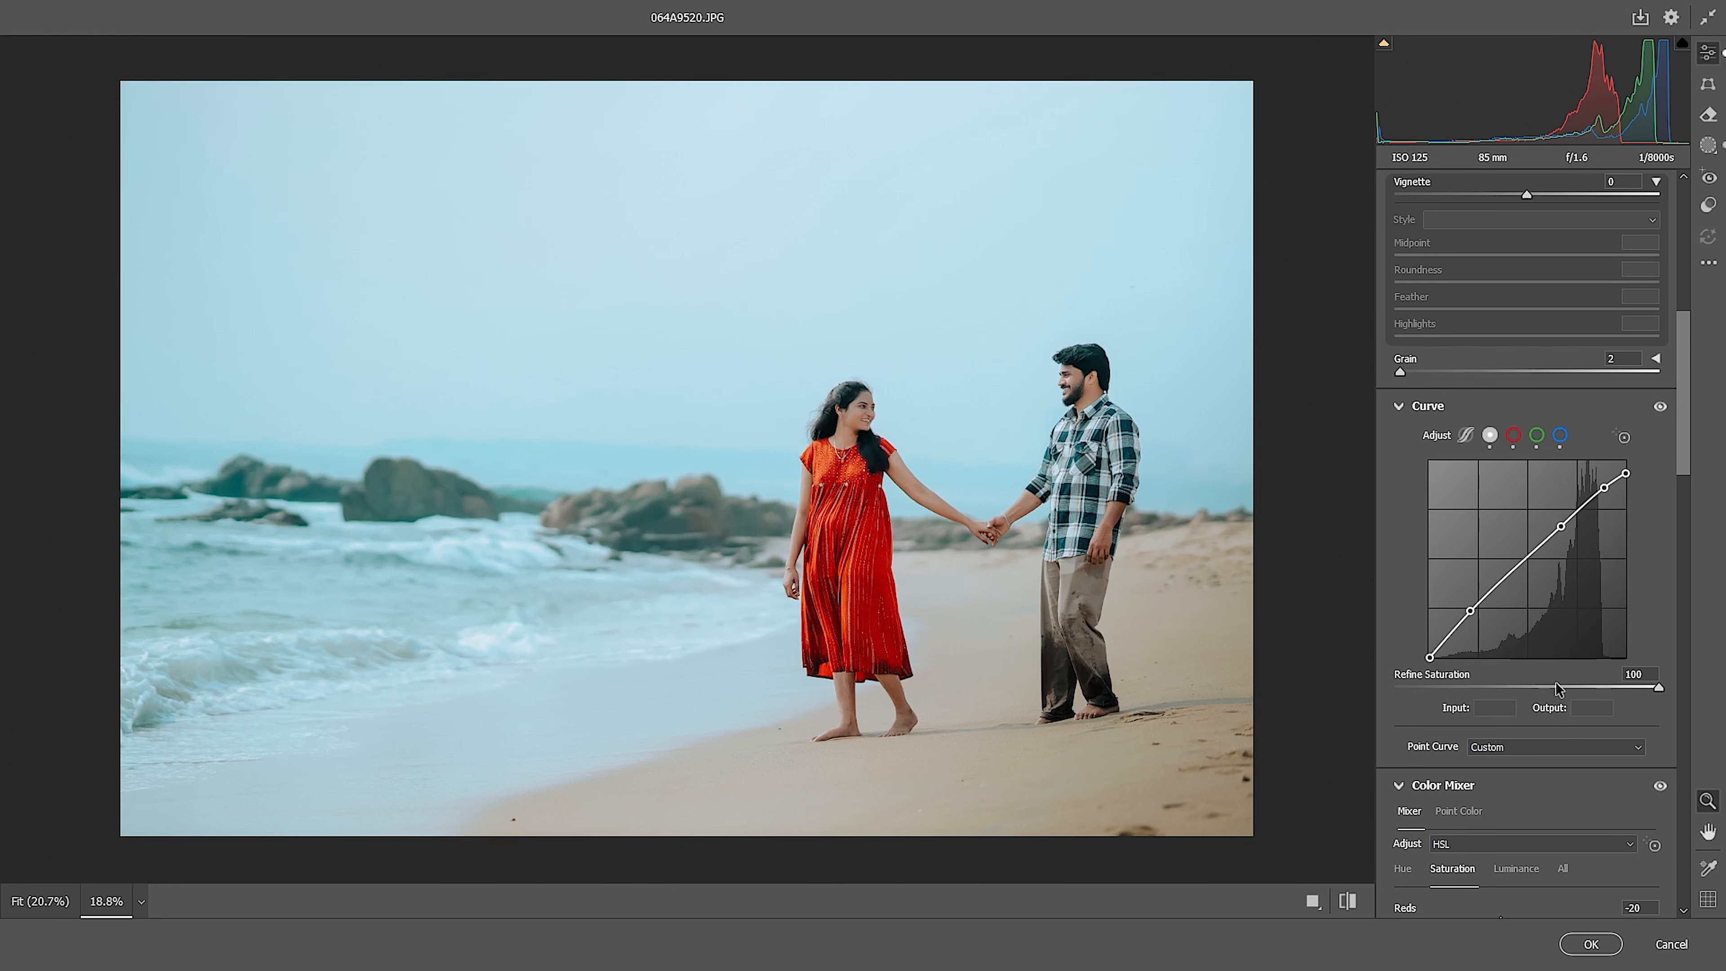
- In Color Grading, set the highlights to hue 234 and saturation 23, and the midtones to hue 49 and saturation 20
{"action": "scroll", "coordinate": [1683, 398], "scroll_direction": "down", "scroll_amount": 10}
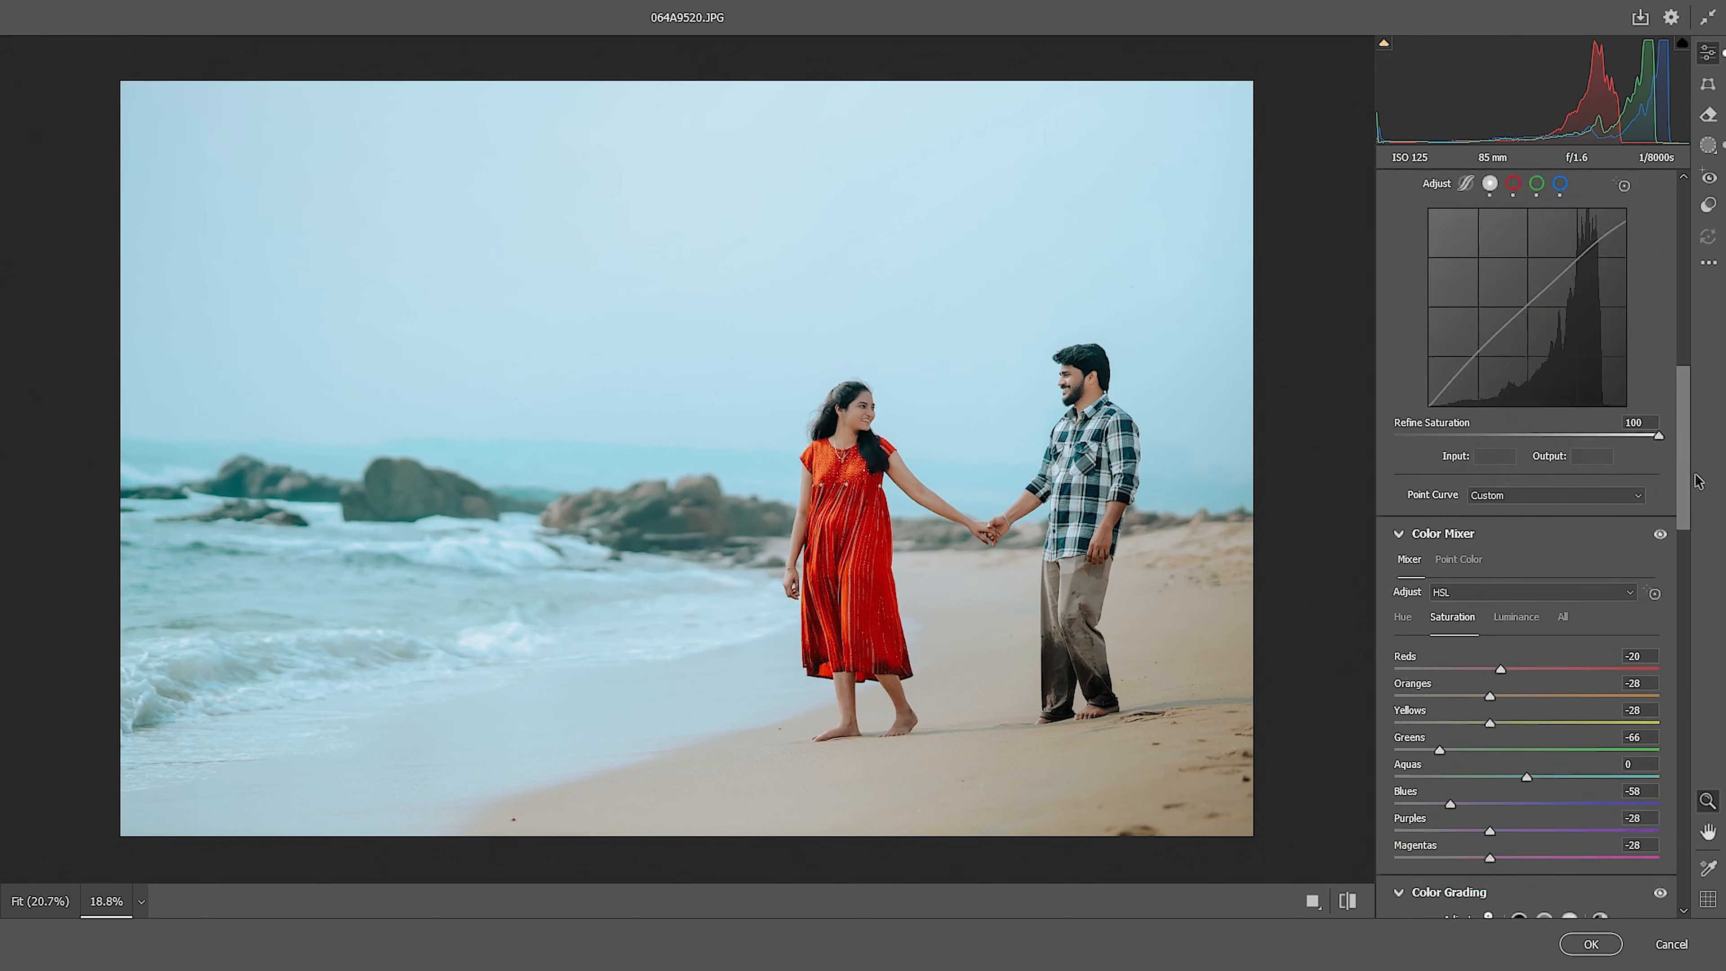
{"action": "scroll", "coordinate": [1579, 708], "scroll_direction": "down", "scroll_amount": 3}
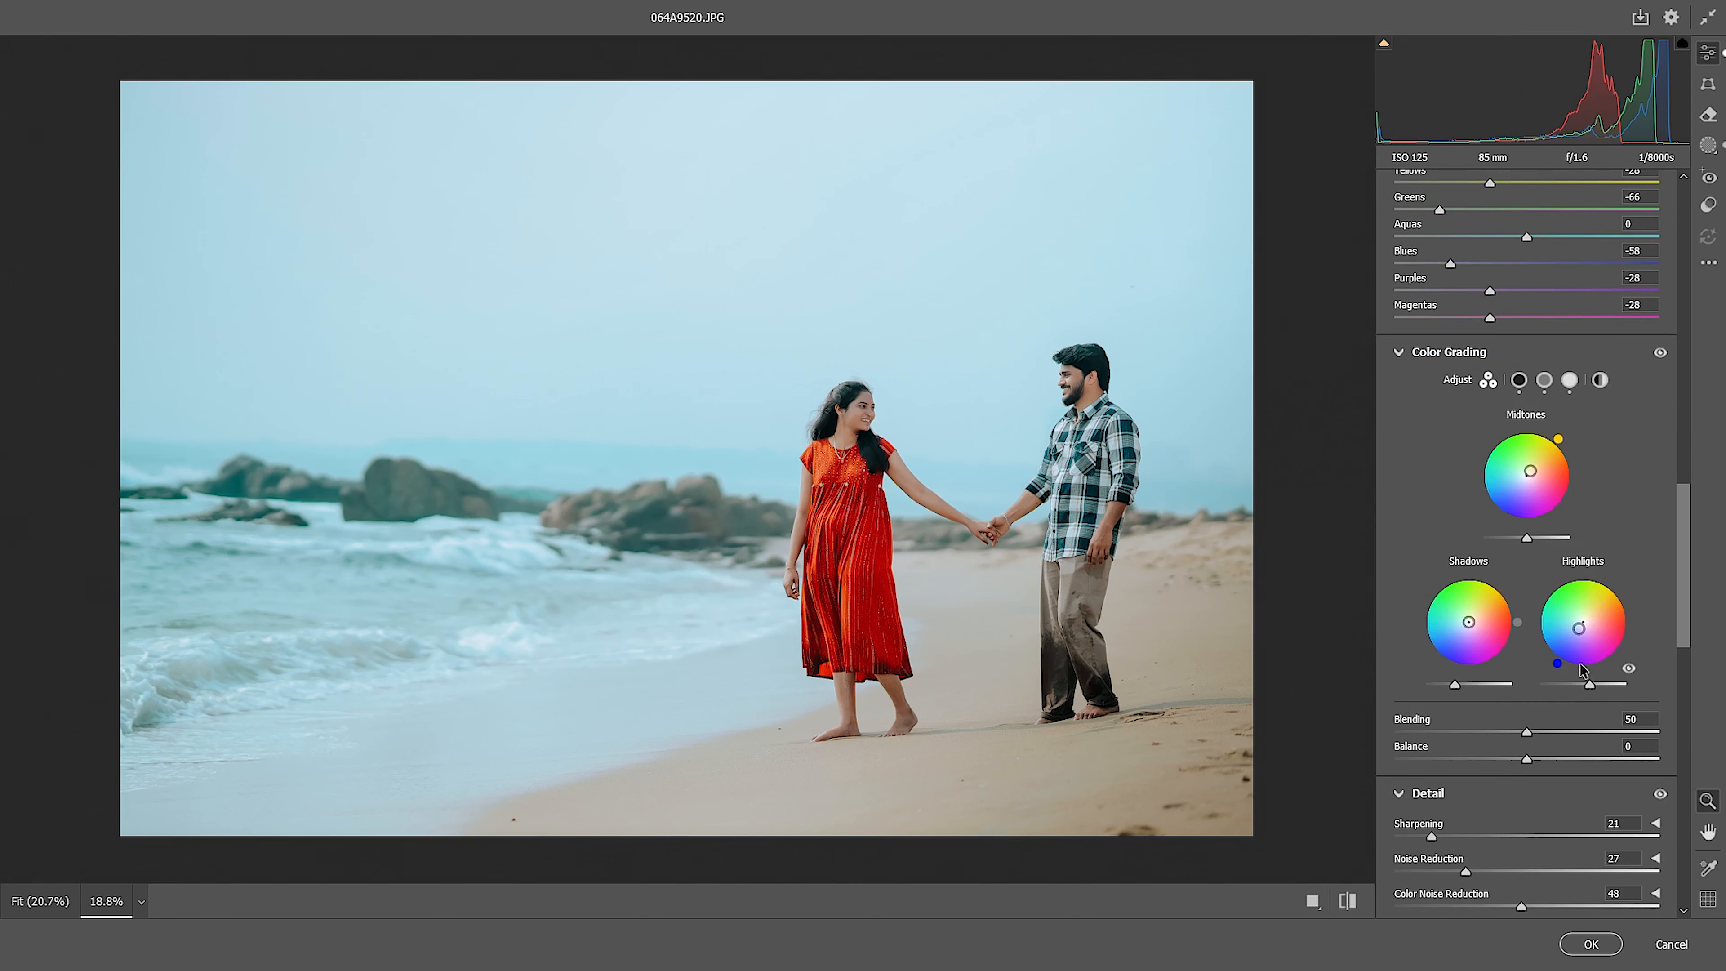
{"action": "left_click_drag", "start_coordinate": [1557, 558], "coordinate": [1577, 521]}
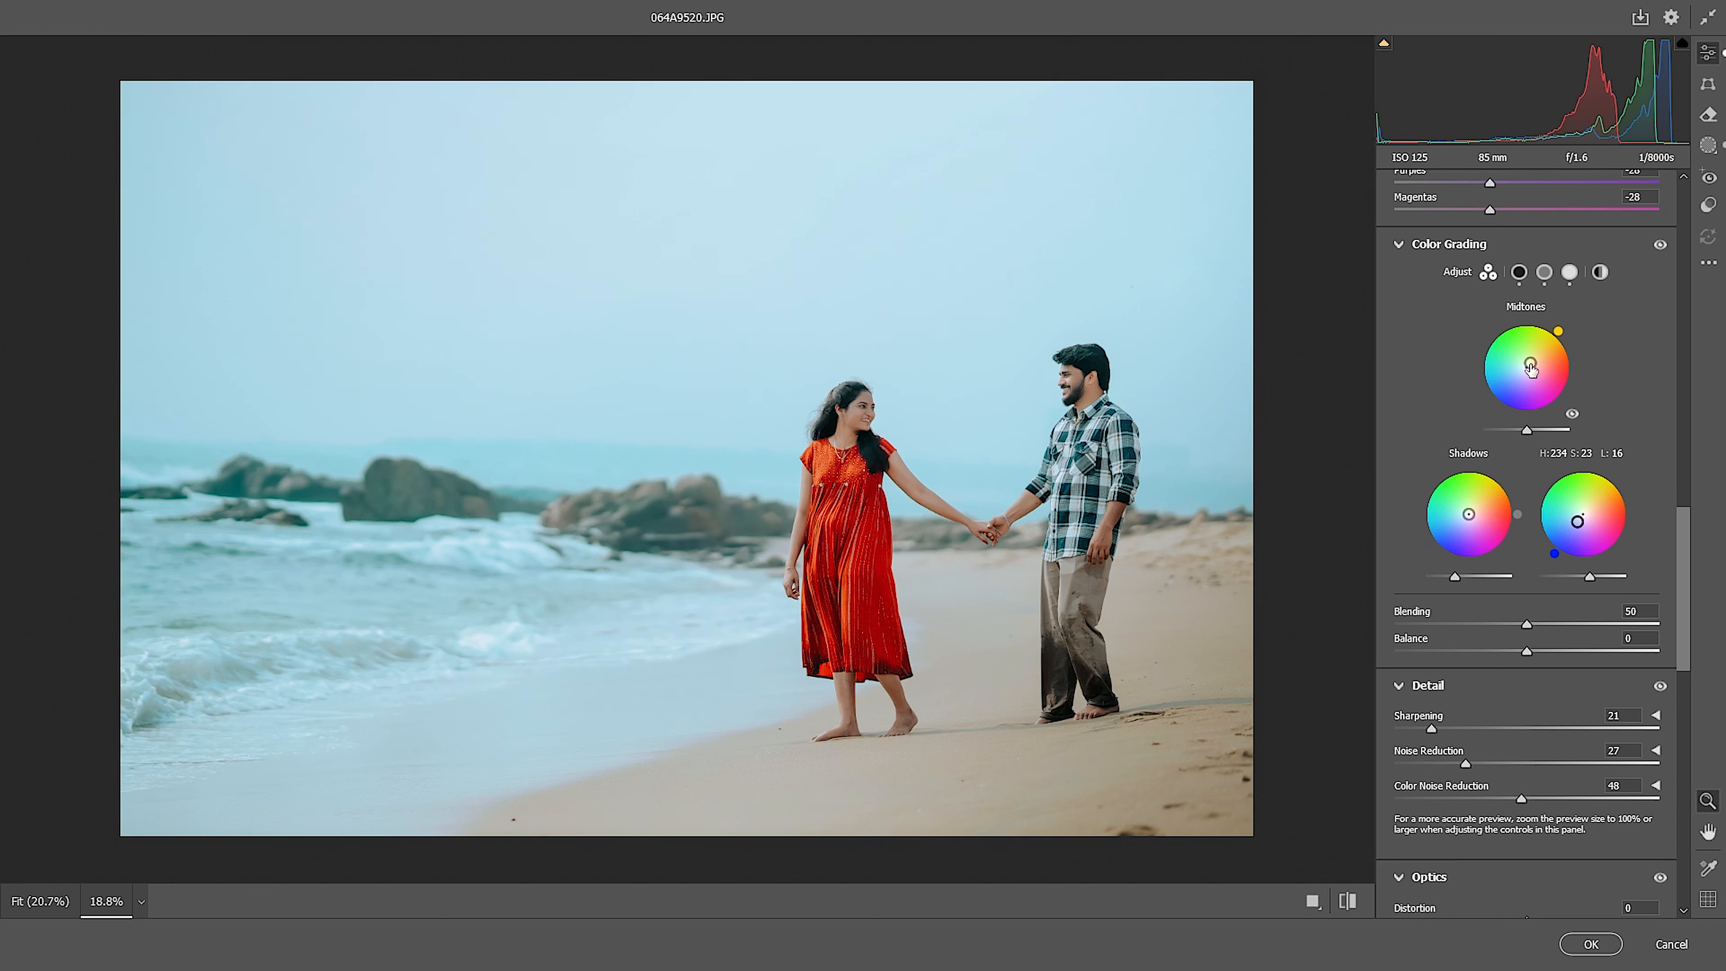
{"action": "left_click_drag", "start_coordinate": [1529, 362], "coordinate": [1532, 360]}
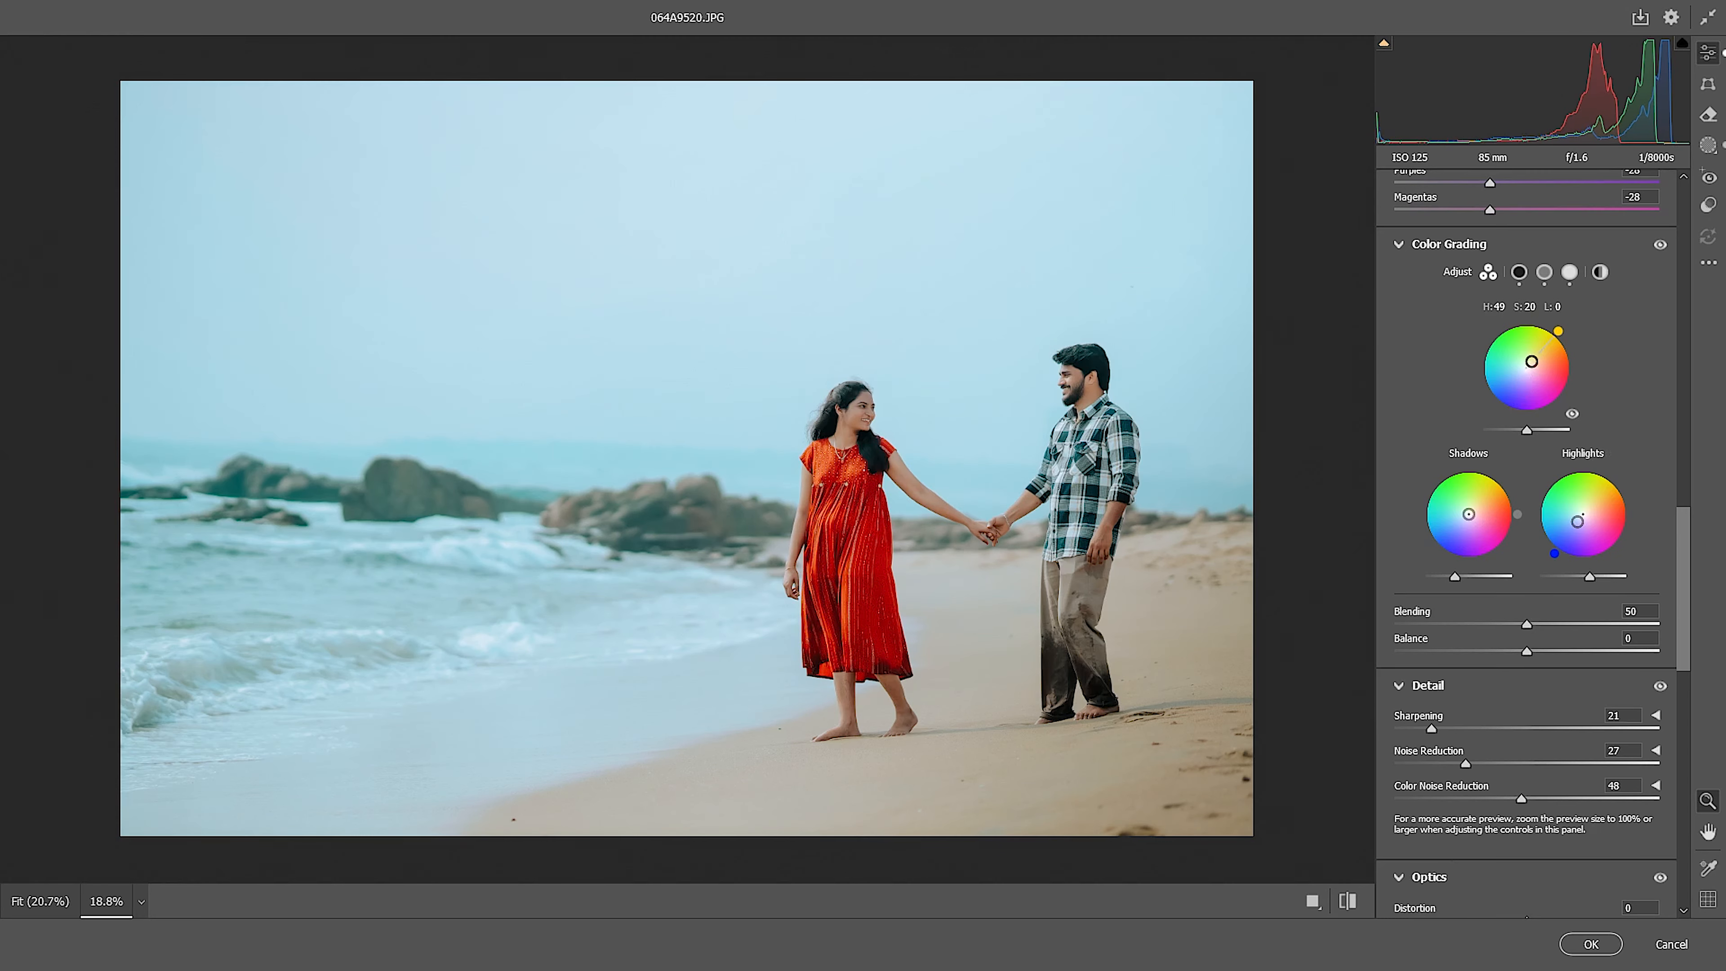
- Review the Detail, Optics and Calibration settings, and go back to the Curve settings
{"action": "scroll", "coordinate": [1522, 578], "scroll_direction": "down", "scroll_amount": 6}
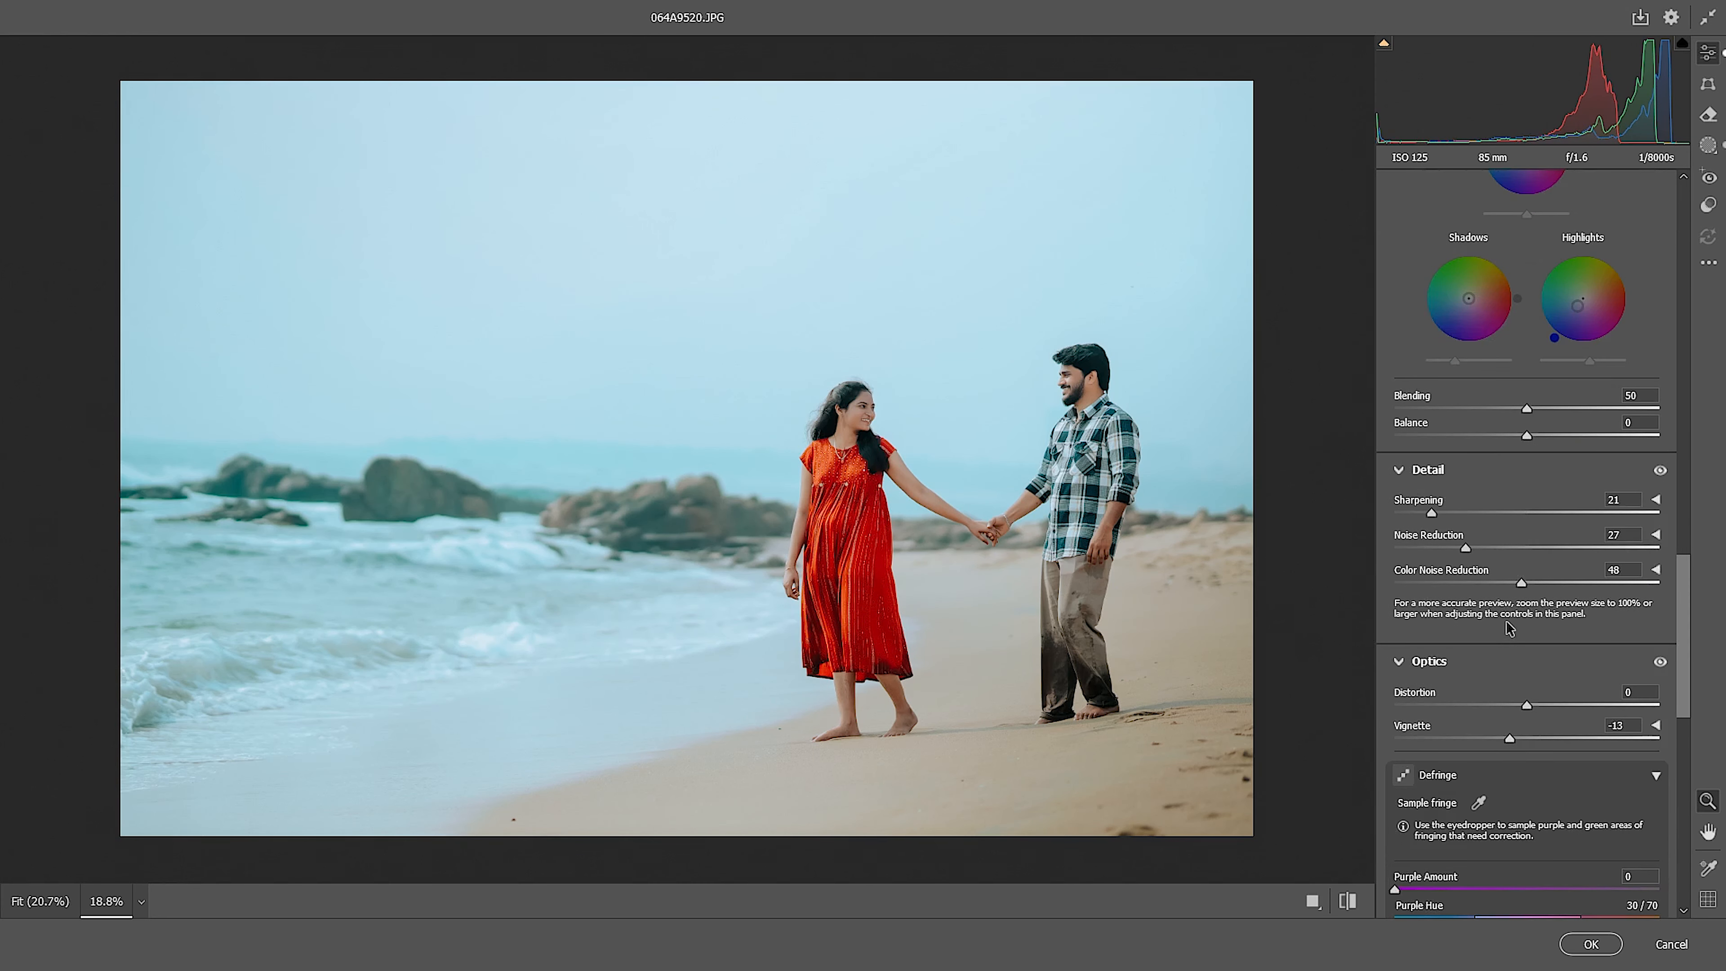
{"action": "scroll", "coordinate": [1513, 645], "scroll_direction": "down", "scroll_amount": 9}
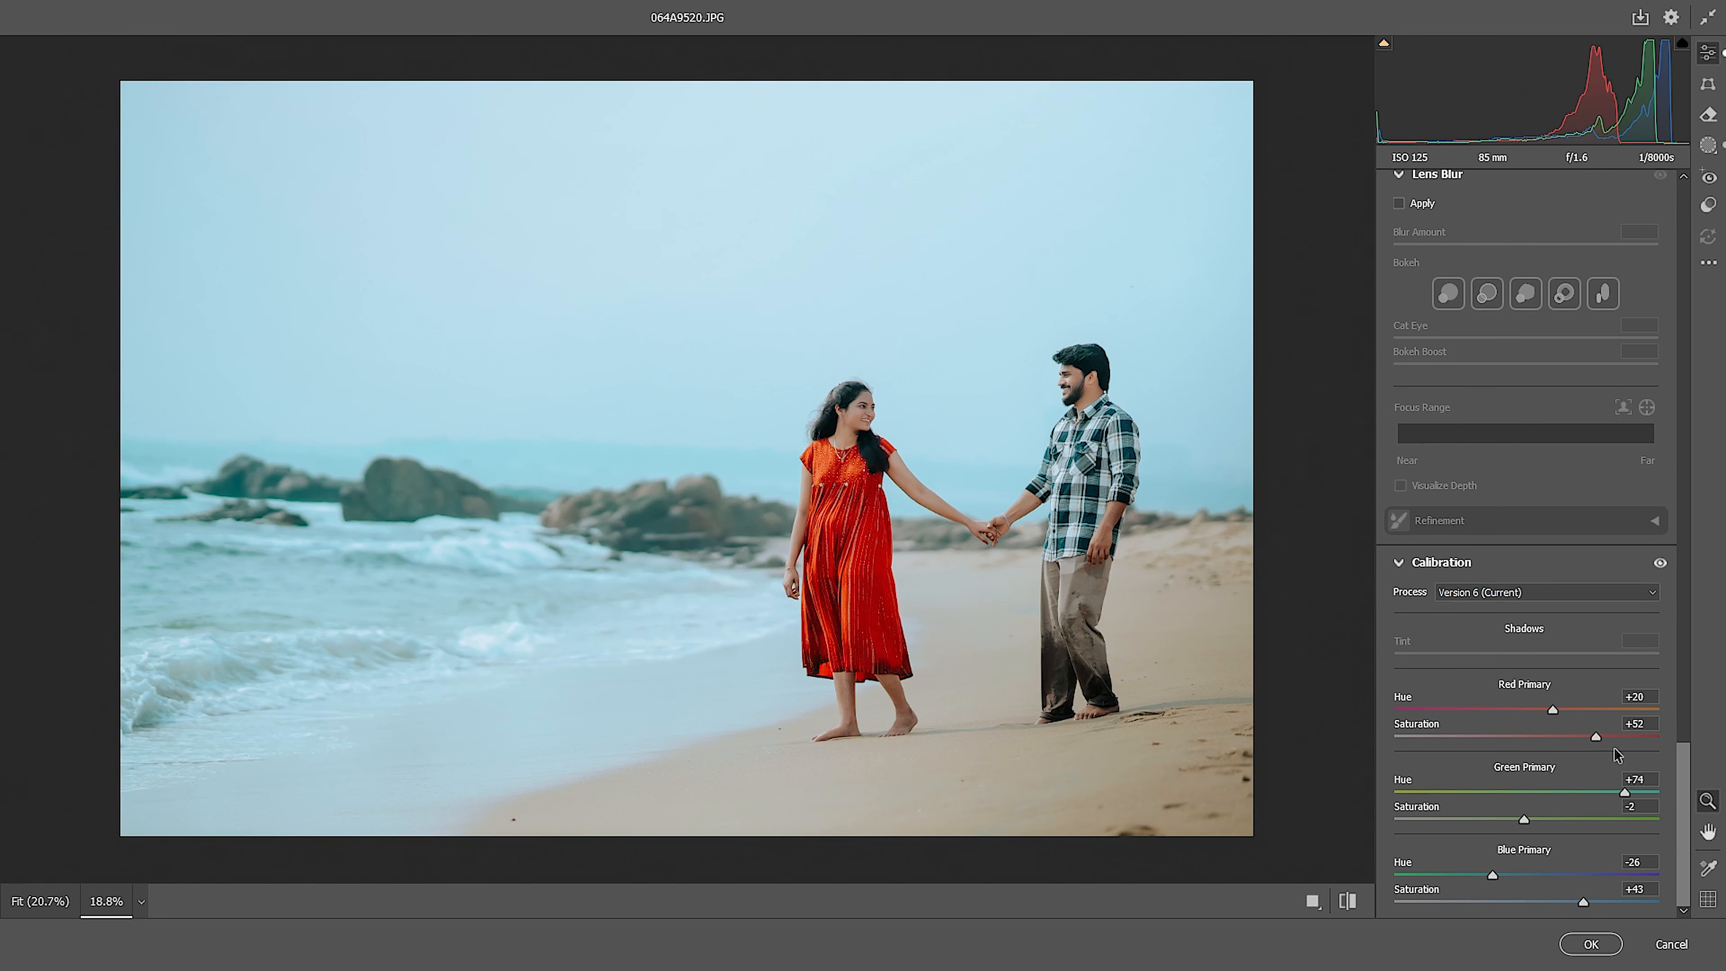
{"action": "left_click_drag", "start_coordinate": [1690, 775], "coordinate": [1655, 373]}
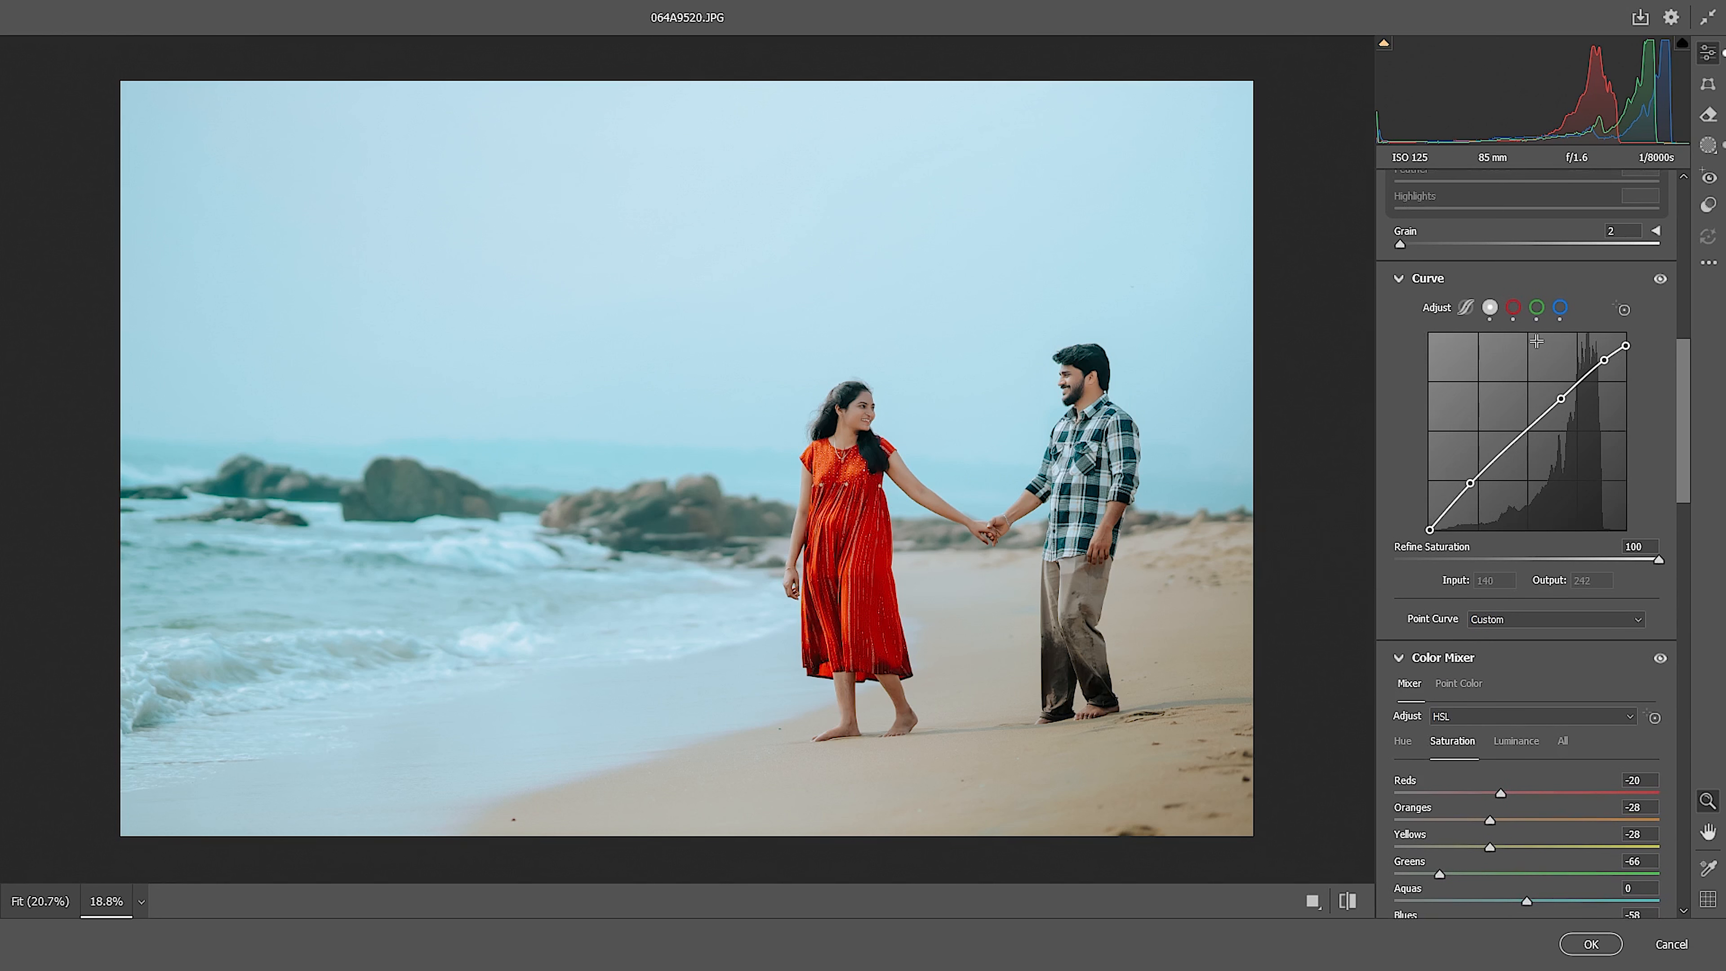
- On the red channel curve, move the lower-middle point to input 88, output 65, and the white endpoint to input 246, output 255
{"action": "left_click", "coordinate": [1513, 308]}
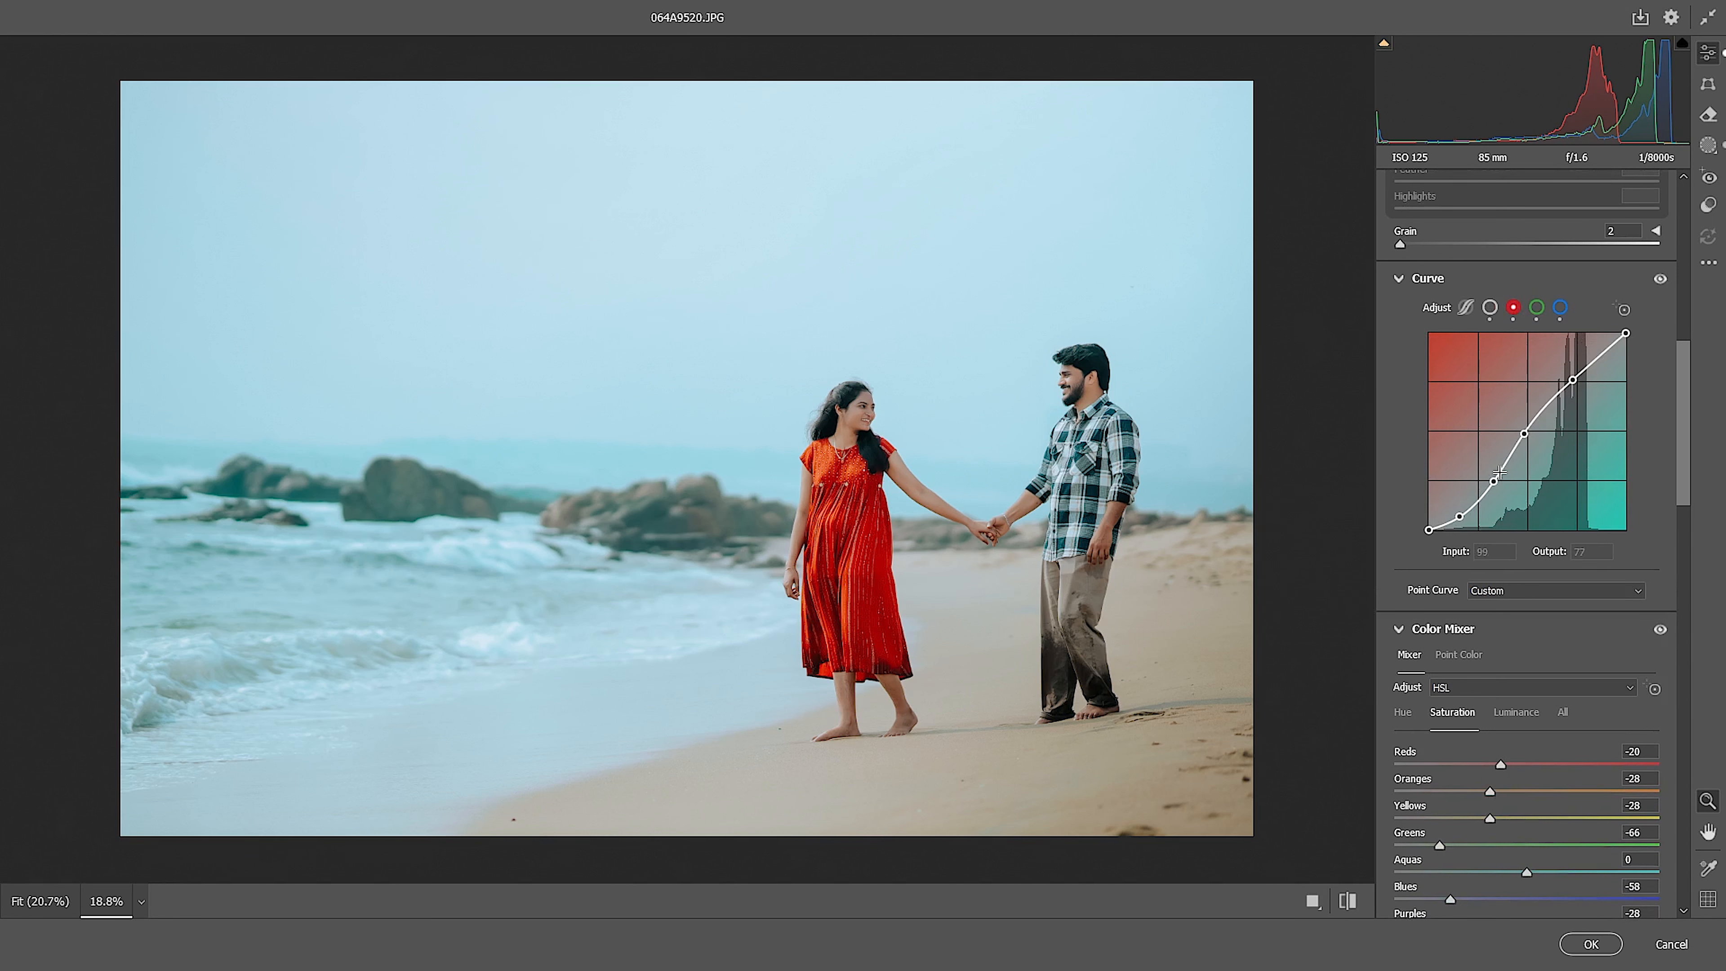
{"action": "left_click_drag", "start_coordinate": [1493, 482], "coordinate": [1497, 480]}
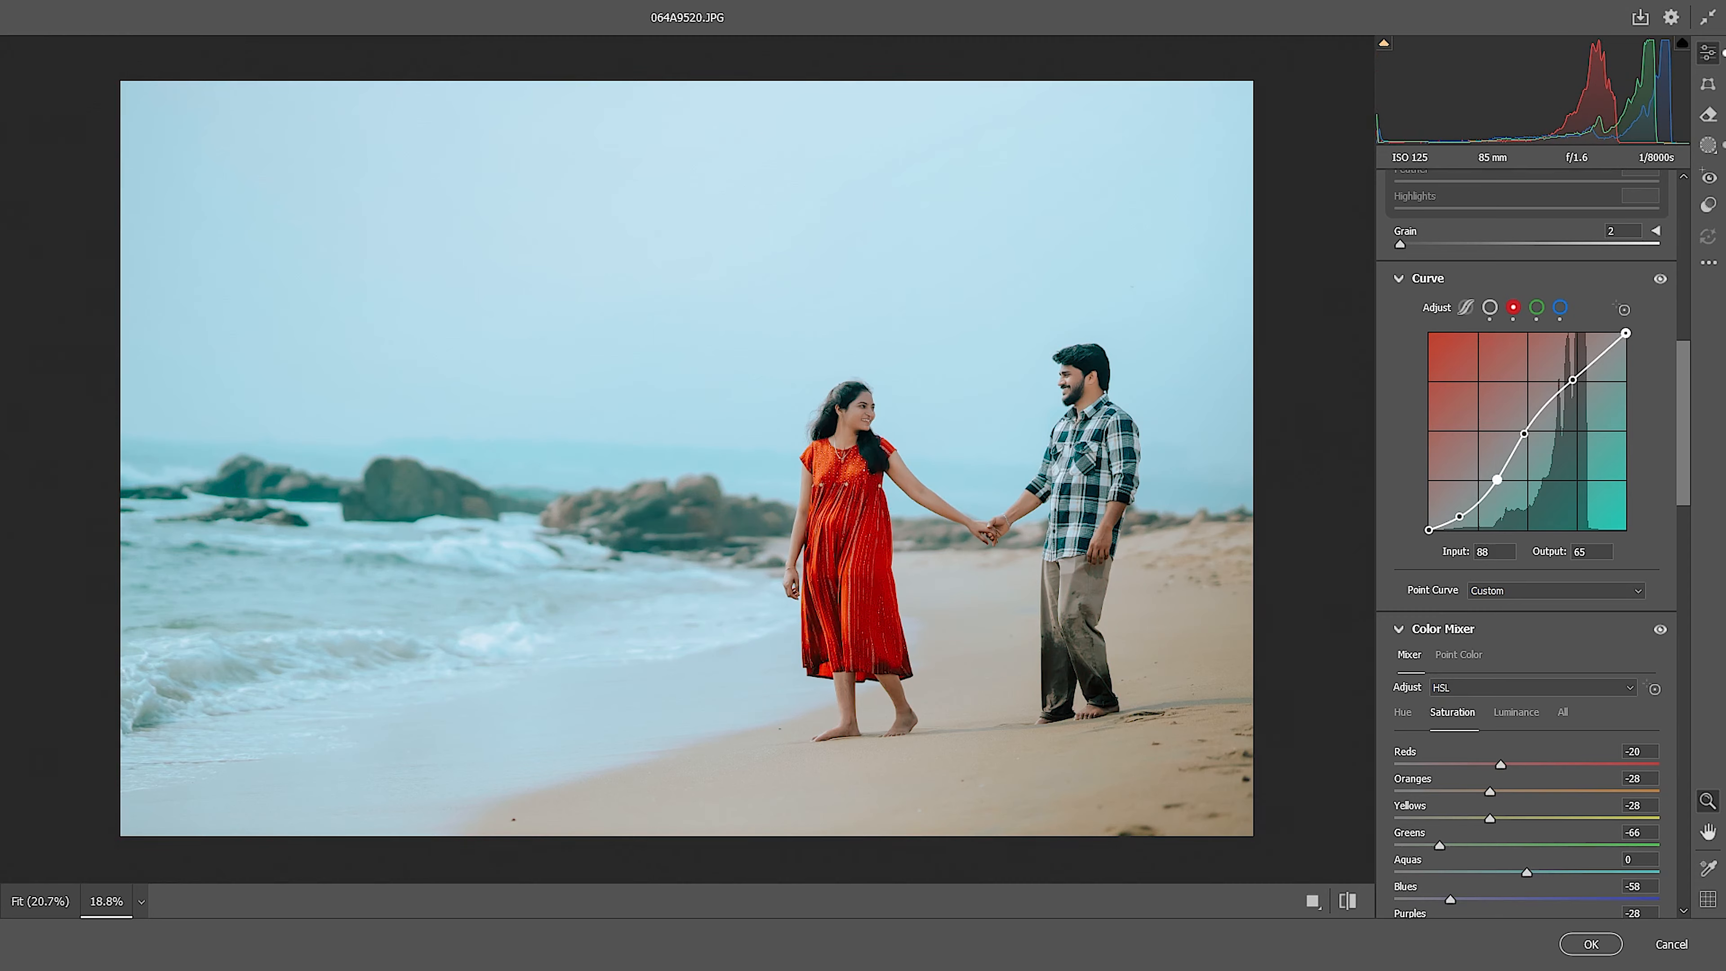
{"action": "left_click_drag", "start_coordinate": [1625, 333], "coordinate": [1618, 333]}
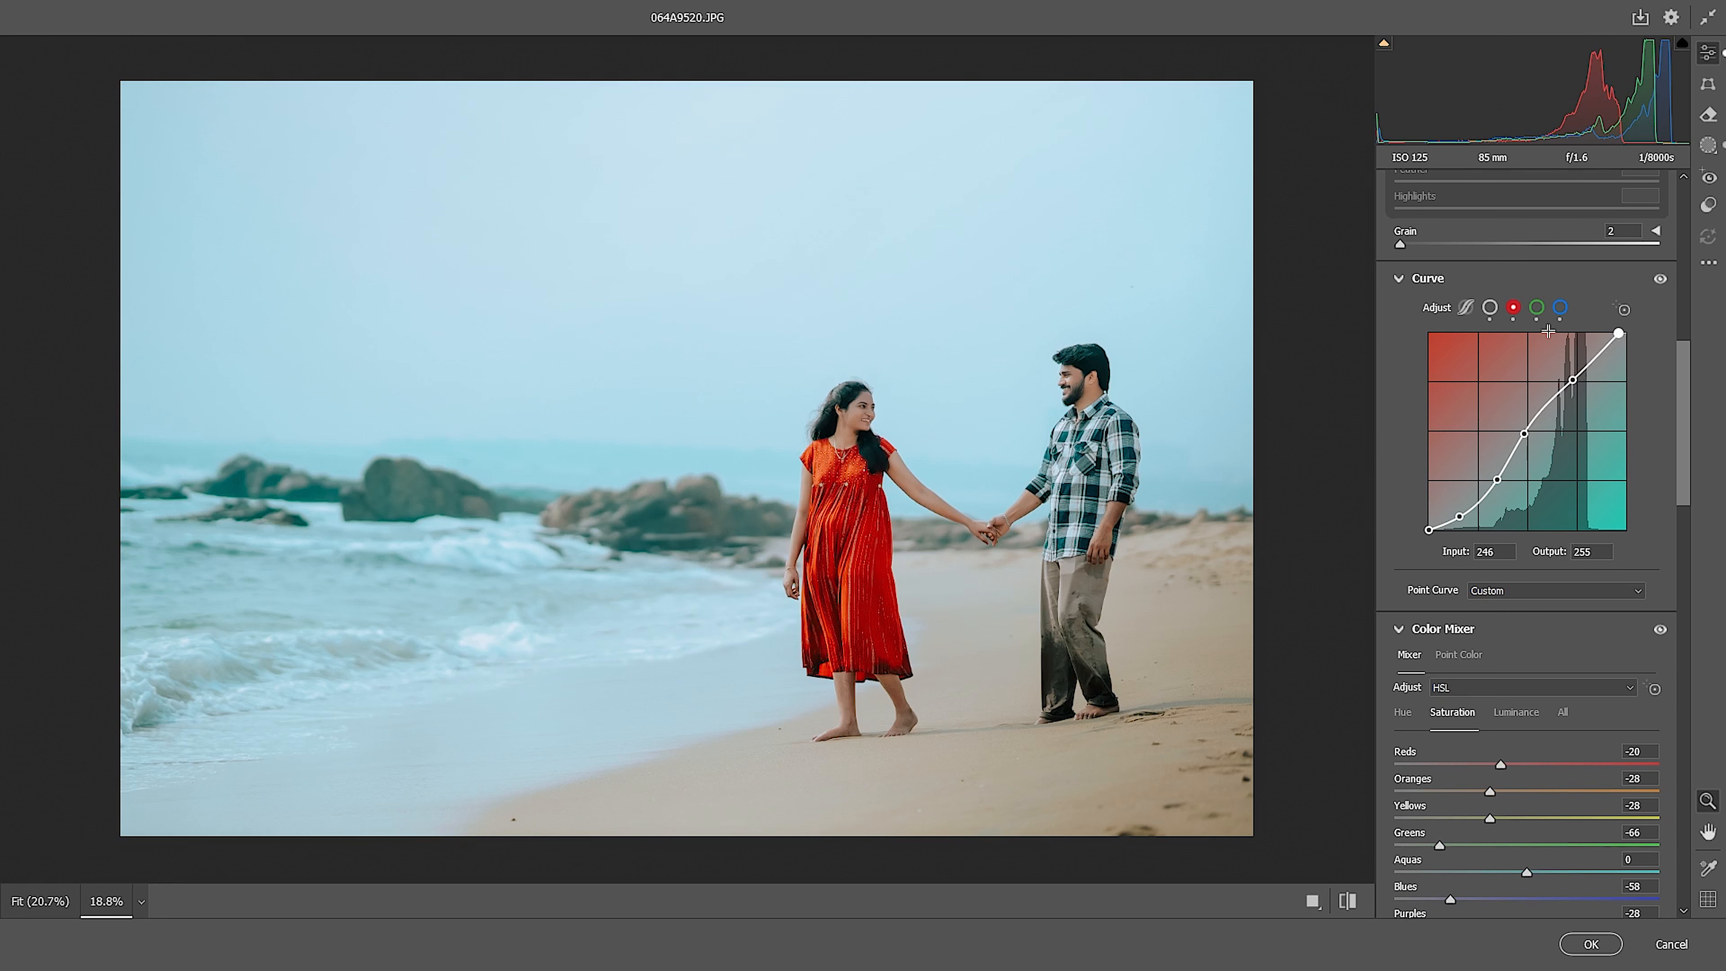
- Set the global Vibrance to +16 and apply the Camera Raw adjustments to the photo layer
{"action": "scroll", "coordinate": [1513, 416], "scroll_direction": "up", "scroll_amount": 3}
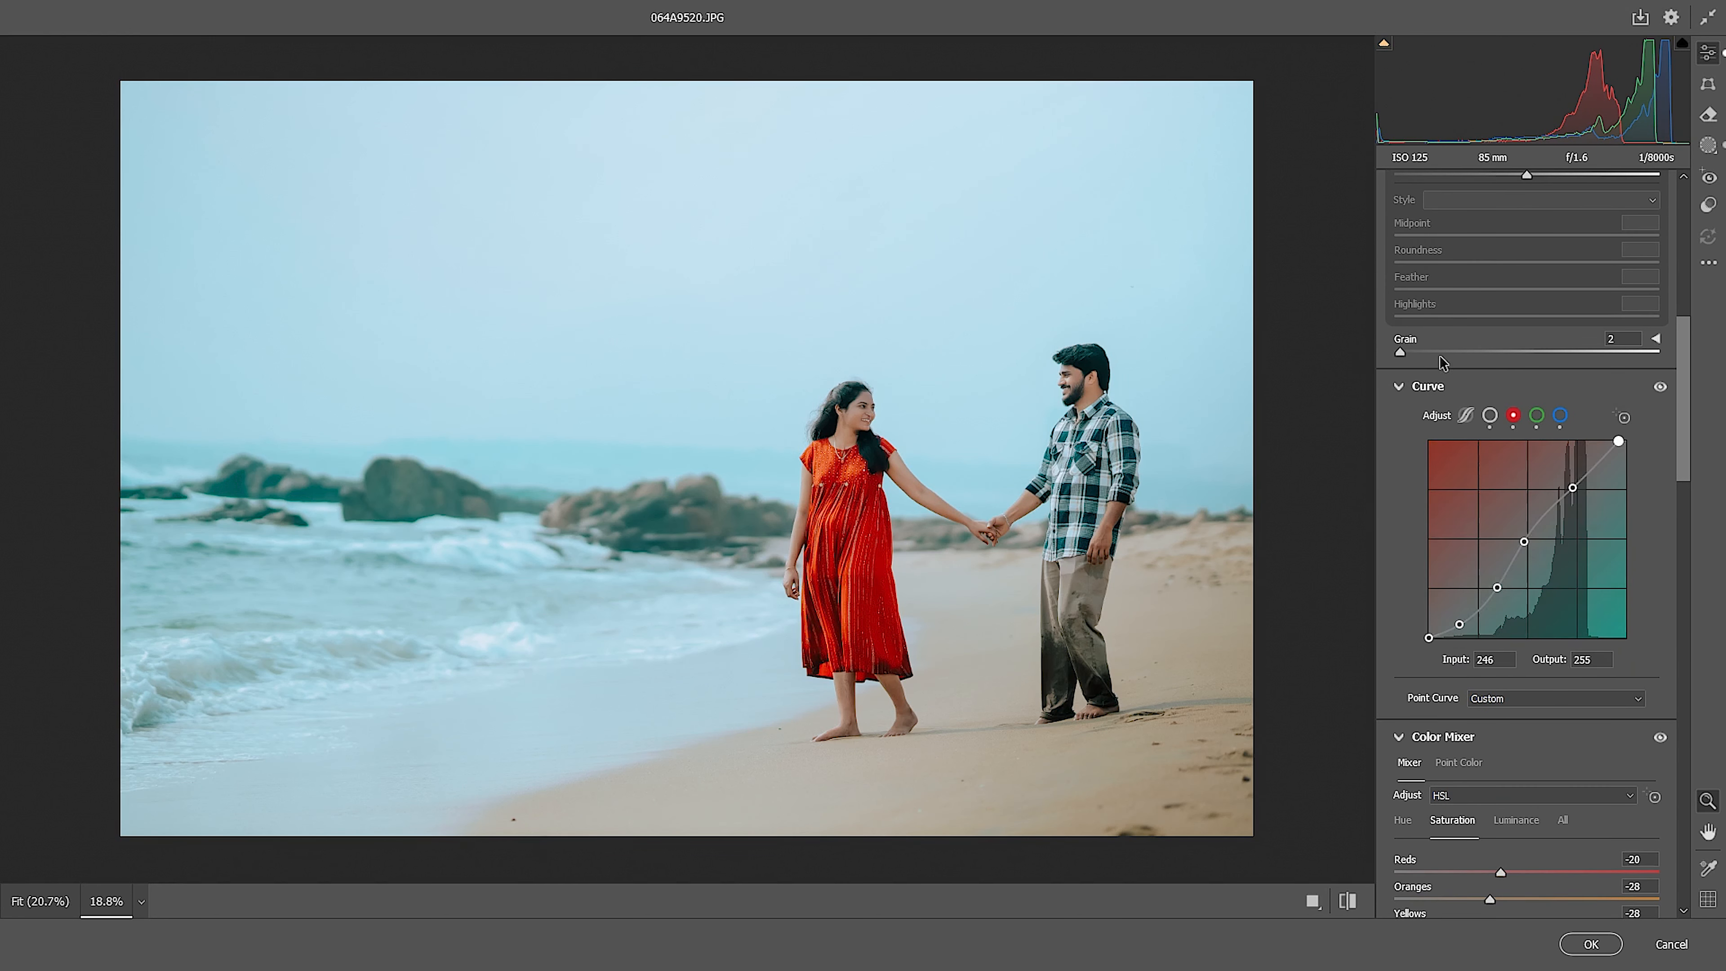
{"action": "scroll", "coordinate": [1443, 364], "scroll_direction": "up", "scroll_amount": 6}
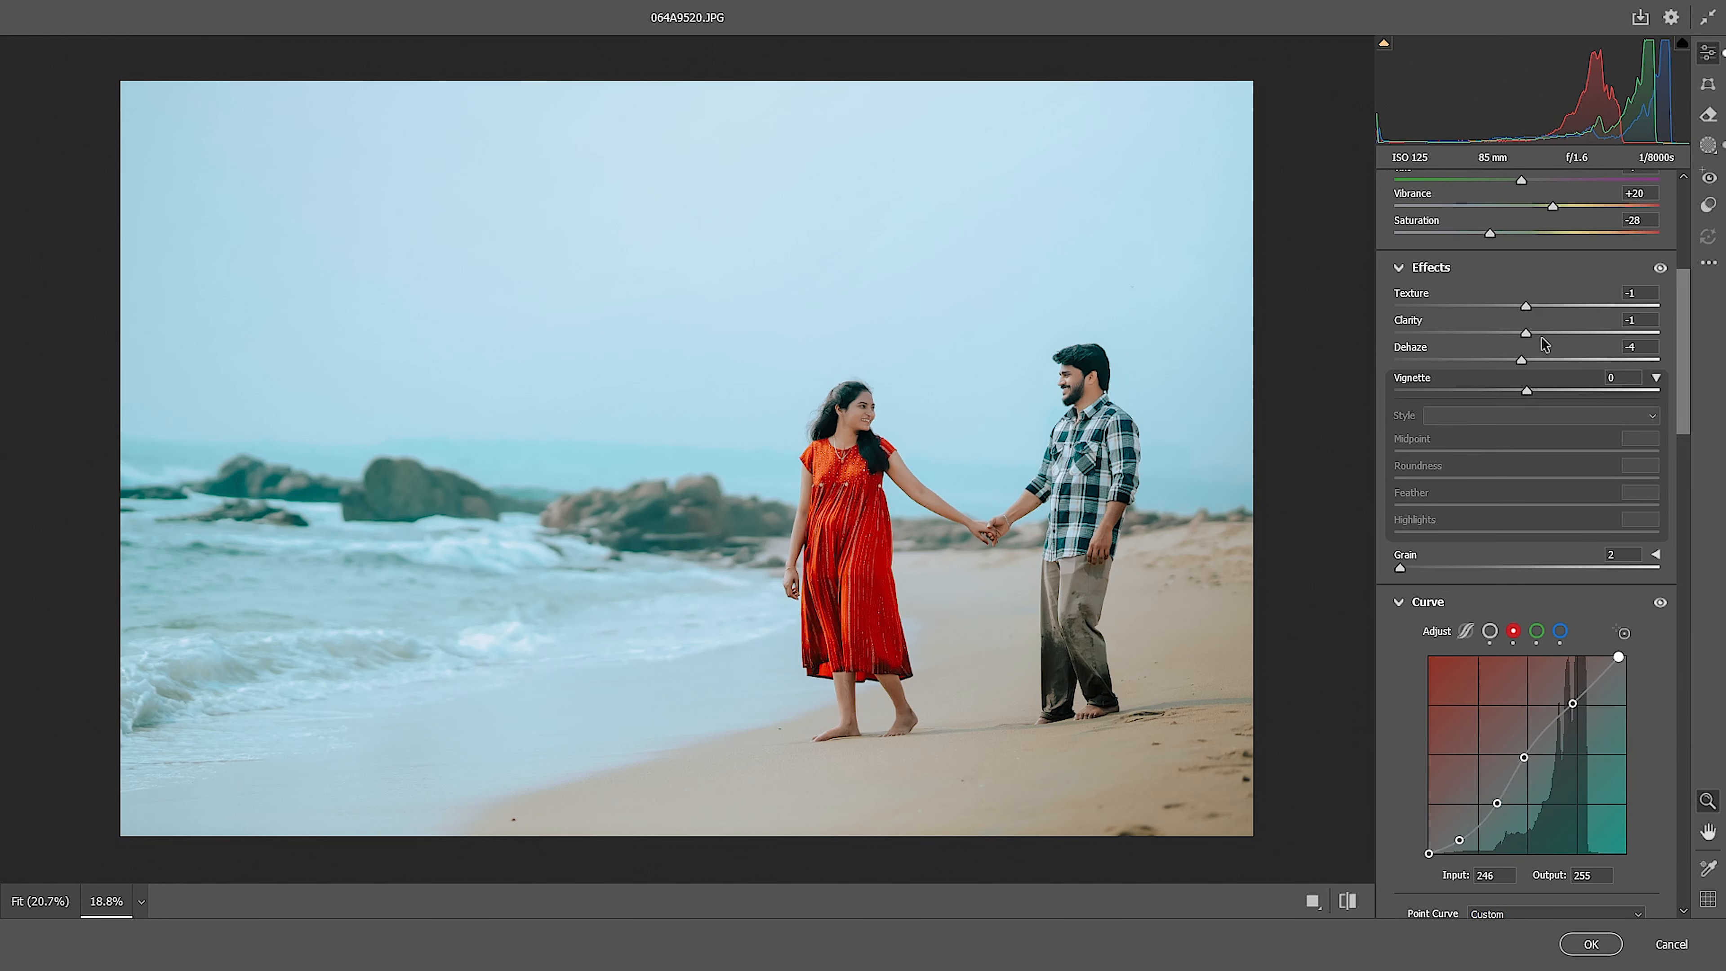
{"action": "scroll", "coordinate": [1542, 408], "scroll_direction": "up", "scroll_amount": 6}
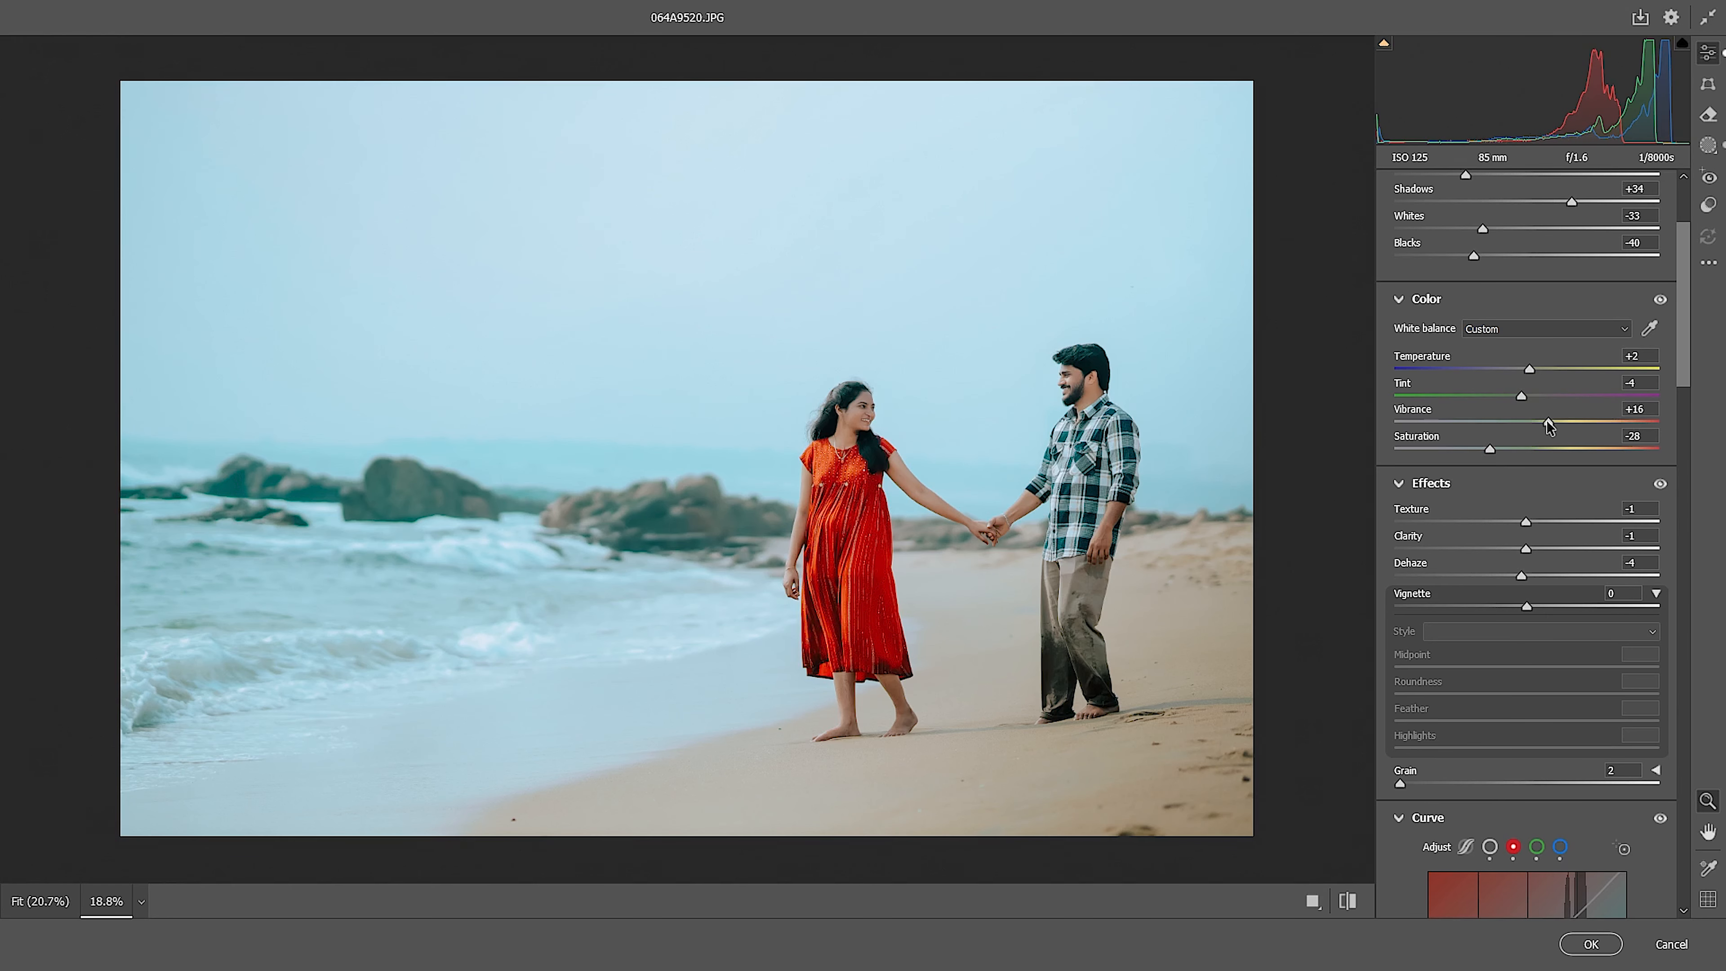
{"action": "scroll", "coordinate": [1089, 501], "scroll_direction": "down", "scroll_amount": 1}
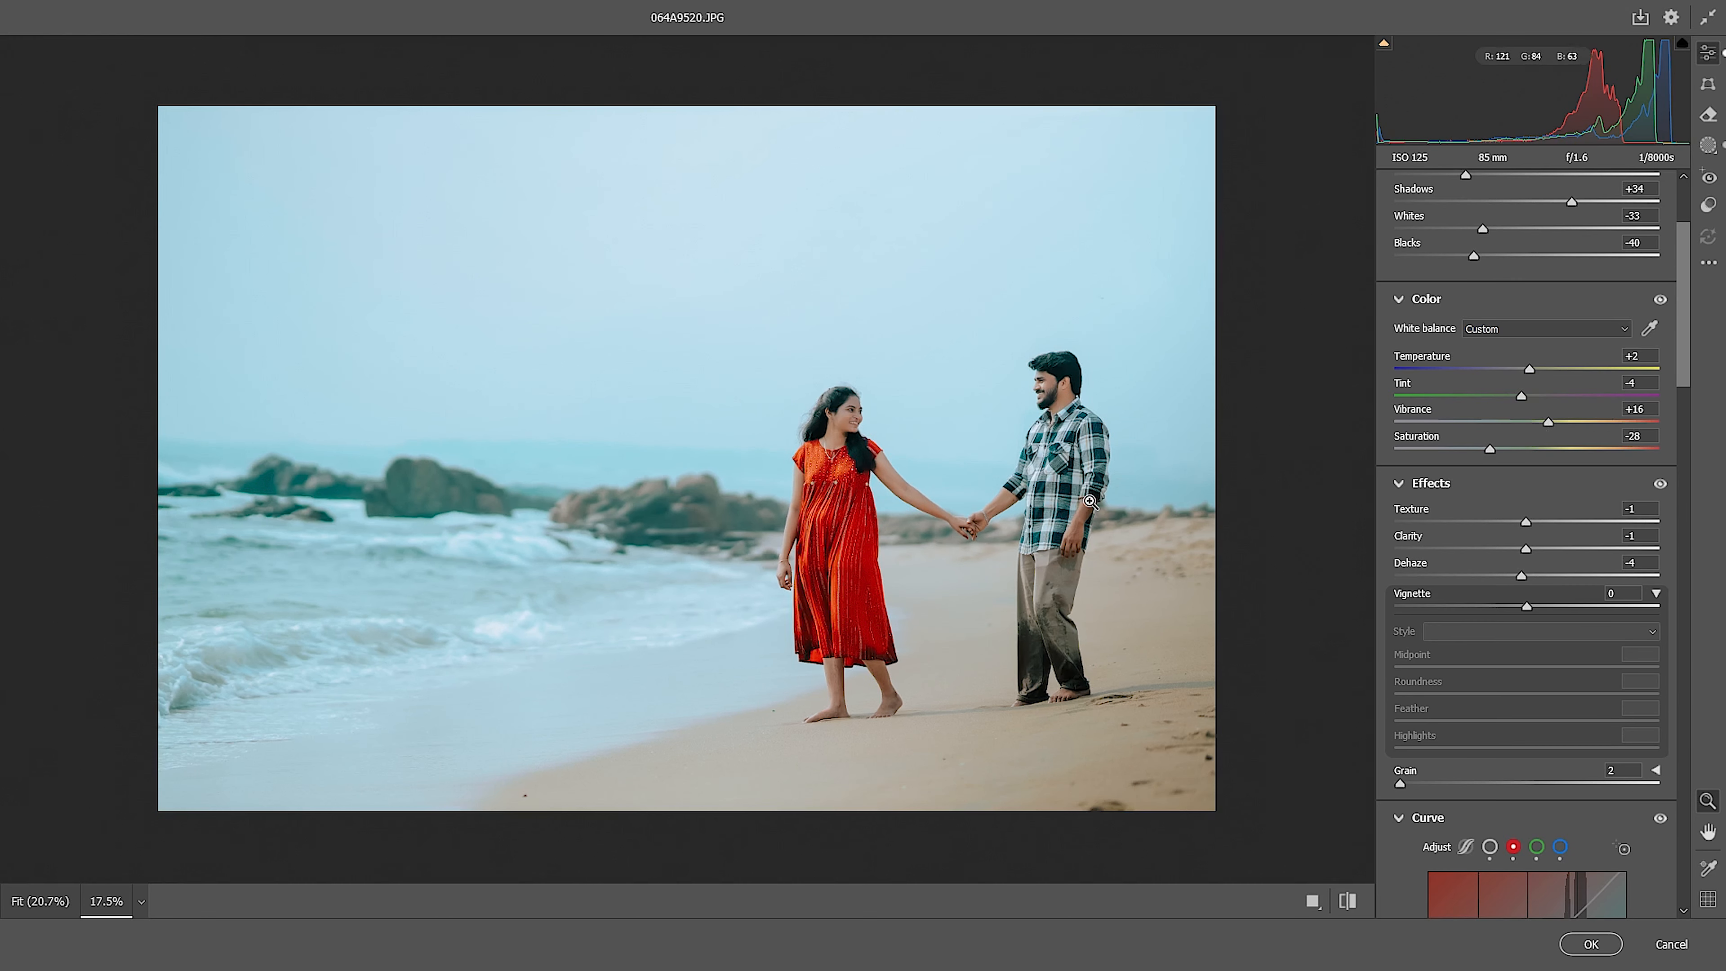
{"action": "scroll", "coordinate": [1090, 501], "scroll_direction": "down", "scroll_amount": 1}
{"action": "scroll", "coordinate": [1090, 501], "scroll_direction": "up", "scroll_amount": 2}
{"action": "scroll", "coordinate": [1090, 501], "scroll_direction": "down", "scroll_amount": 2}
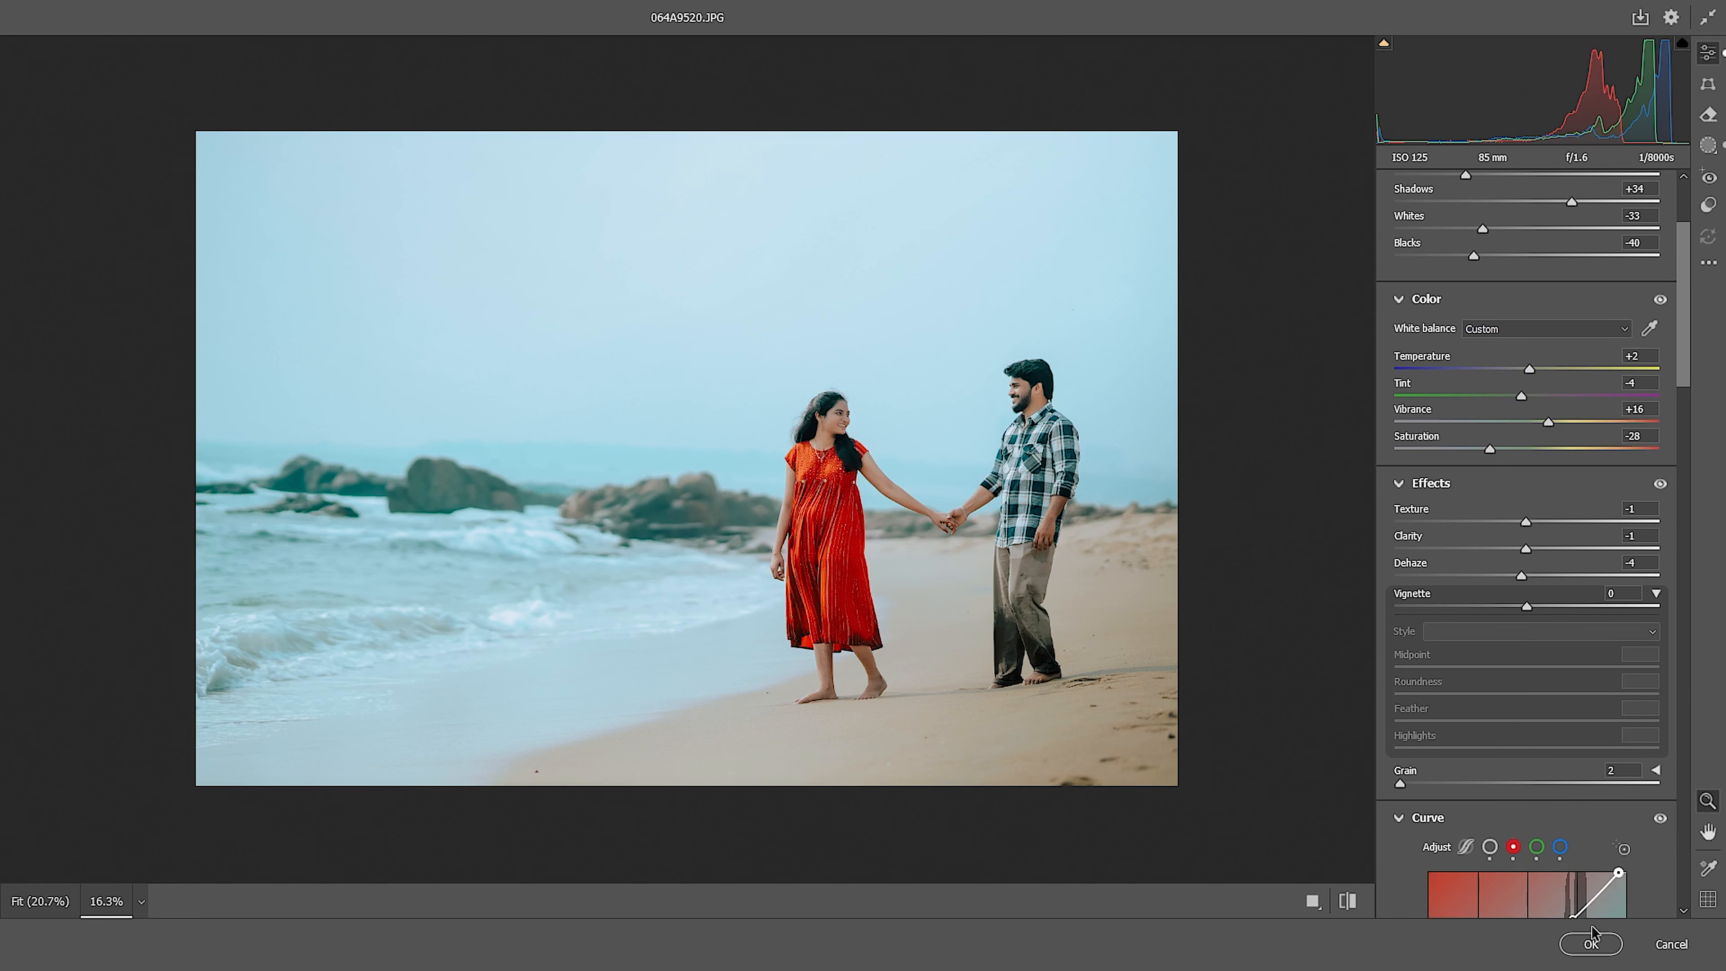
{"action": "left_click", "coordinate": [1589, 943]}
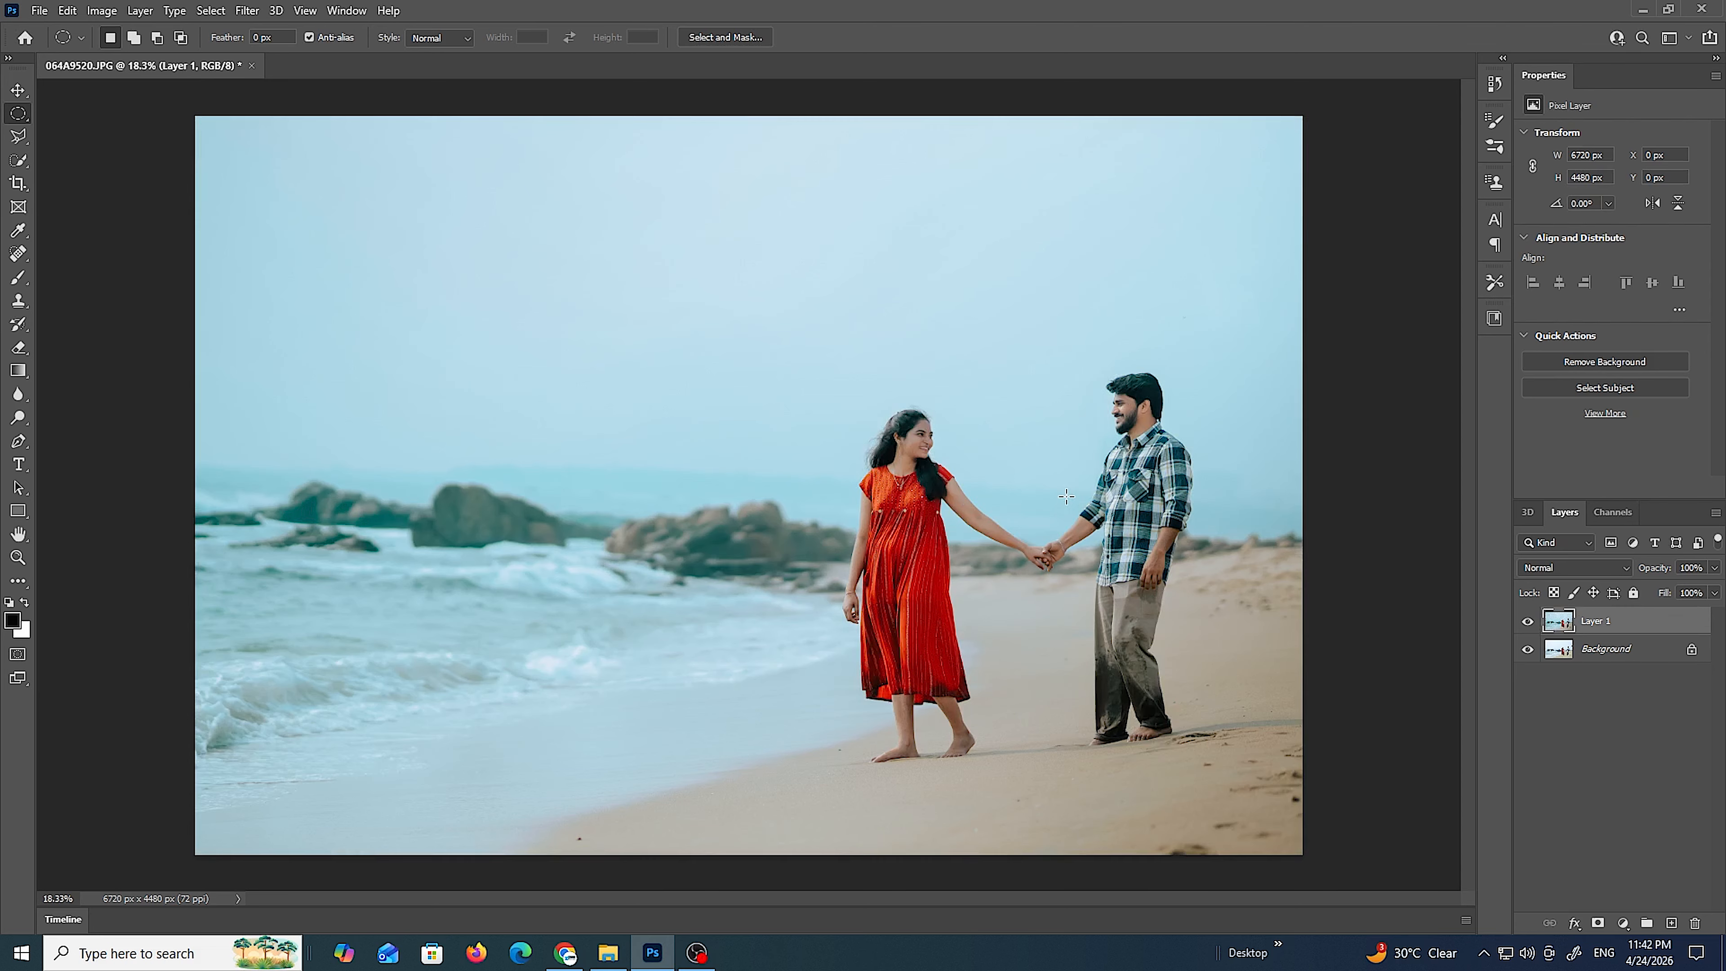
- Compare the graded photo with the original by hiding Layer 1 and showing it again
{"action": "scroll", "coordinate": [1066, 497], "scroll_direction": "up", "scroll_amount": 1}
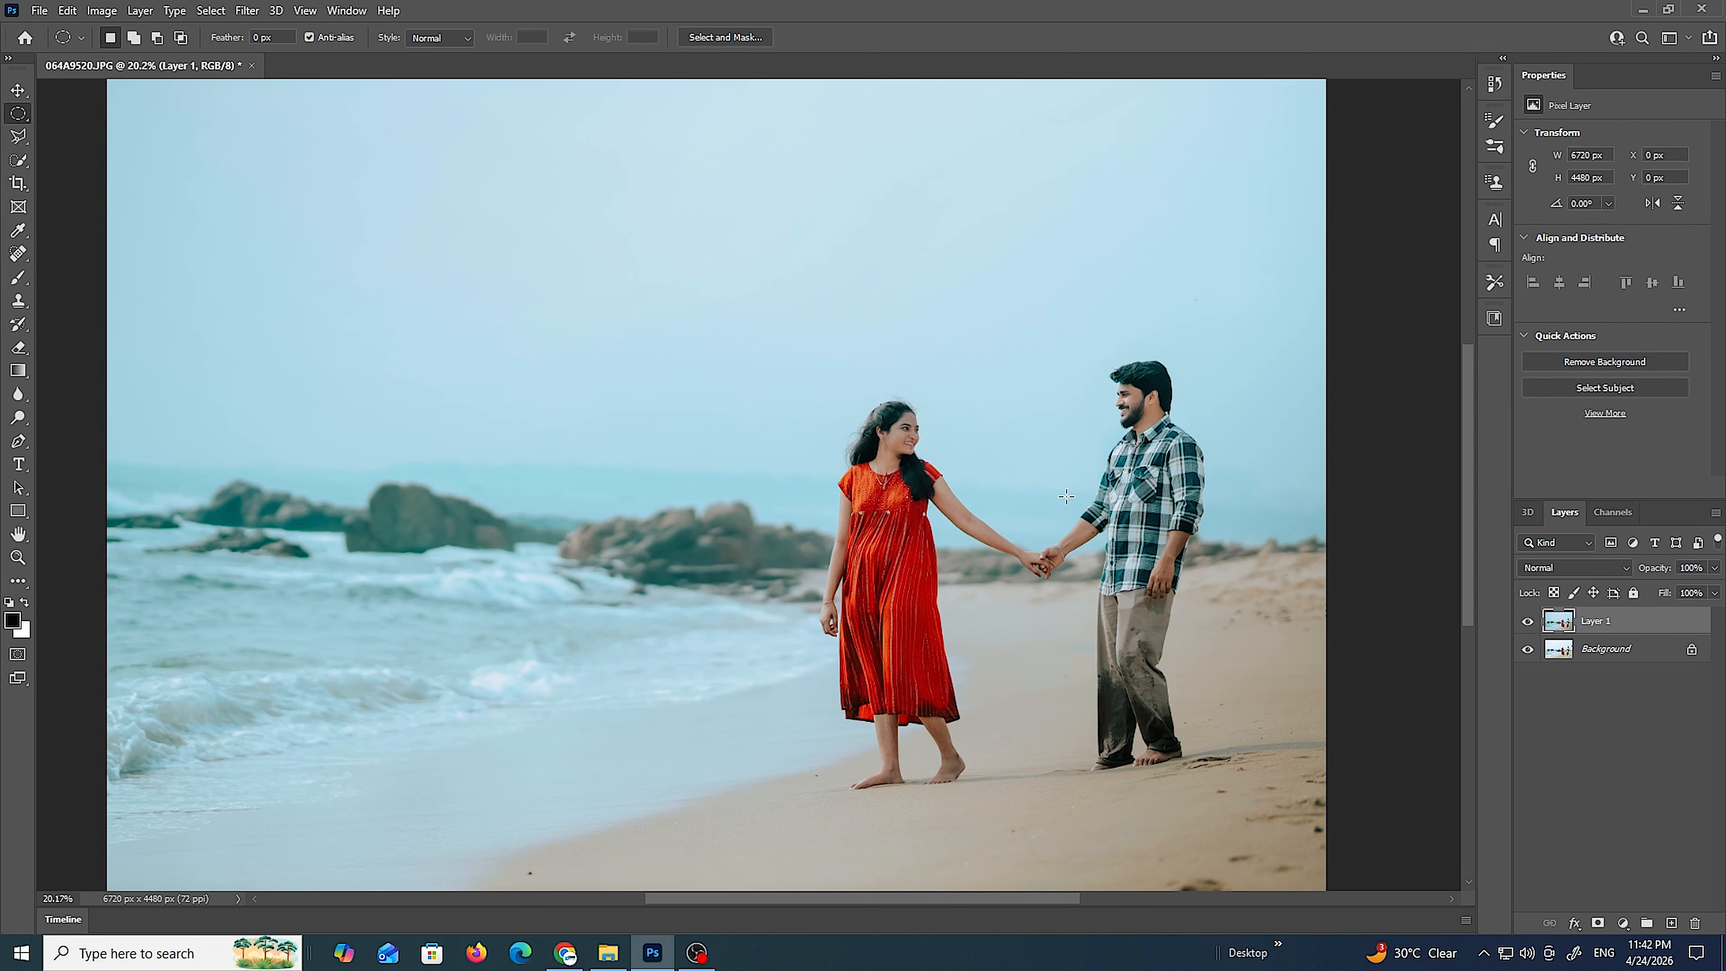
{"action": "scroll", "coordinate": [1065, 496], "scroll_direction": "down", "scroll_amount": 1}
{"action": "left_click", "coordinate": [1527, 620]}
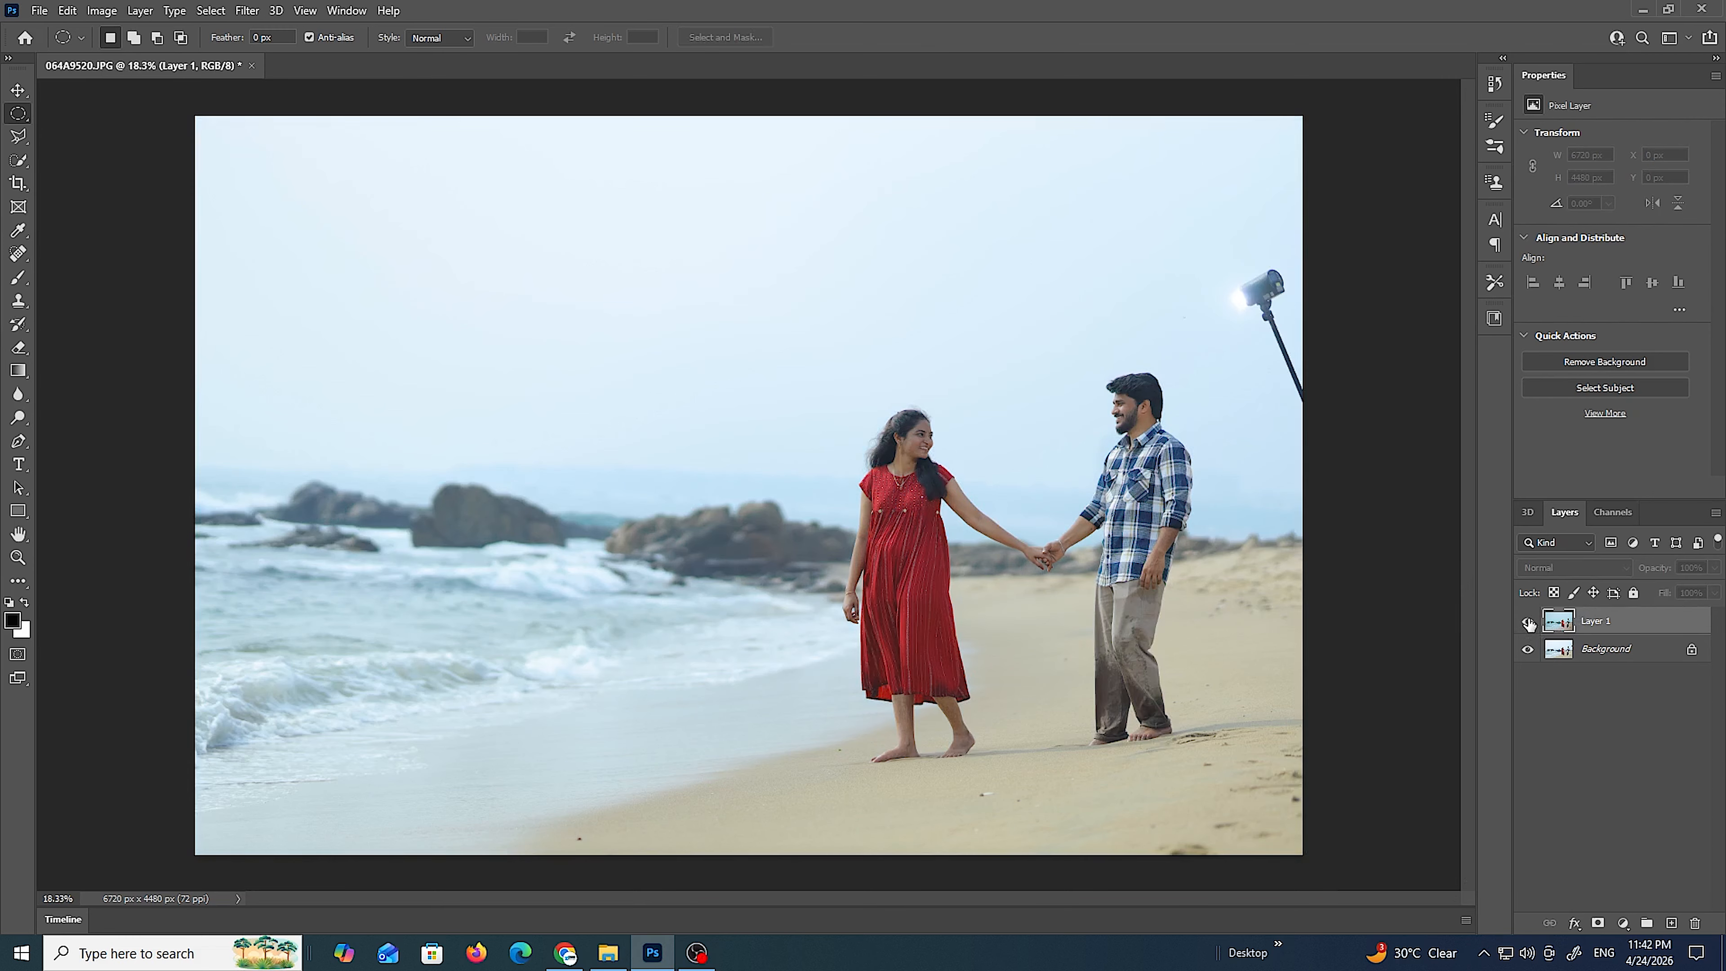
{"action": "left_click", "coordinate": [1527, 621]}
- Examine the couple up close in the graded photo, and recheck the whole image with and without Layer 1
{"action": "scroll", "coordinate": [1131, 469], "scroll_direction": "up", "scroll_amount": 7}
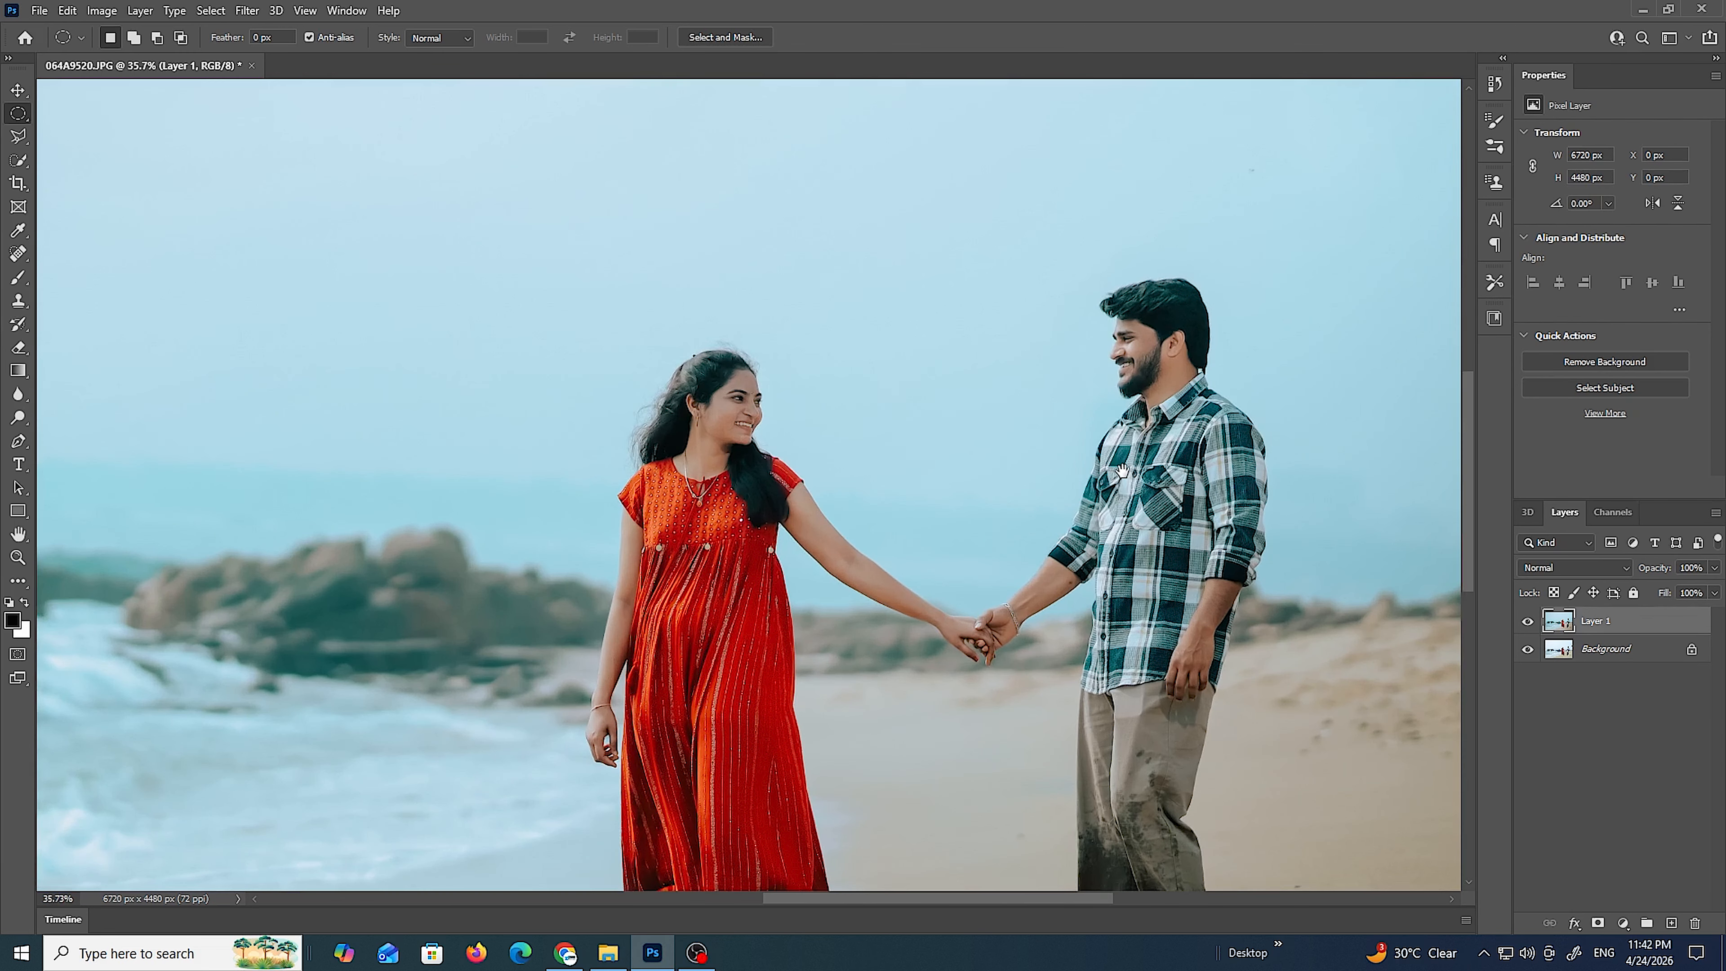
{"action": "left_click_drag", "start_coordinate": [1134, 581], "coordinate": [1175, 309]}
{"action": "scroll", "coordinate": [1200, 460], "scroll_direction": "down", "scroll_amount": 6}
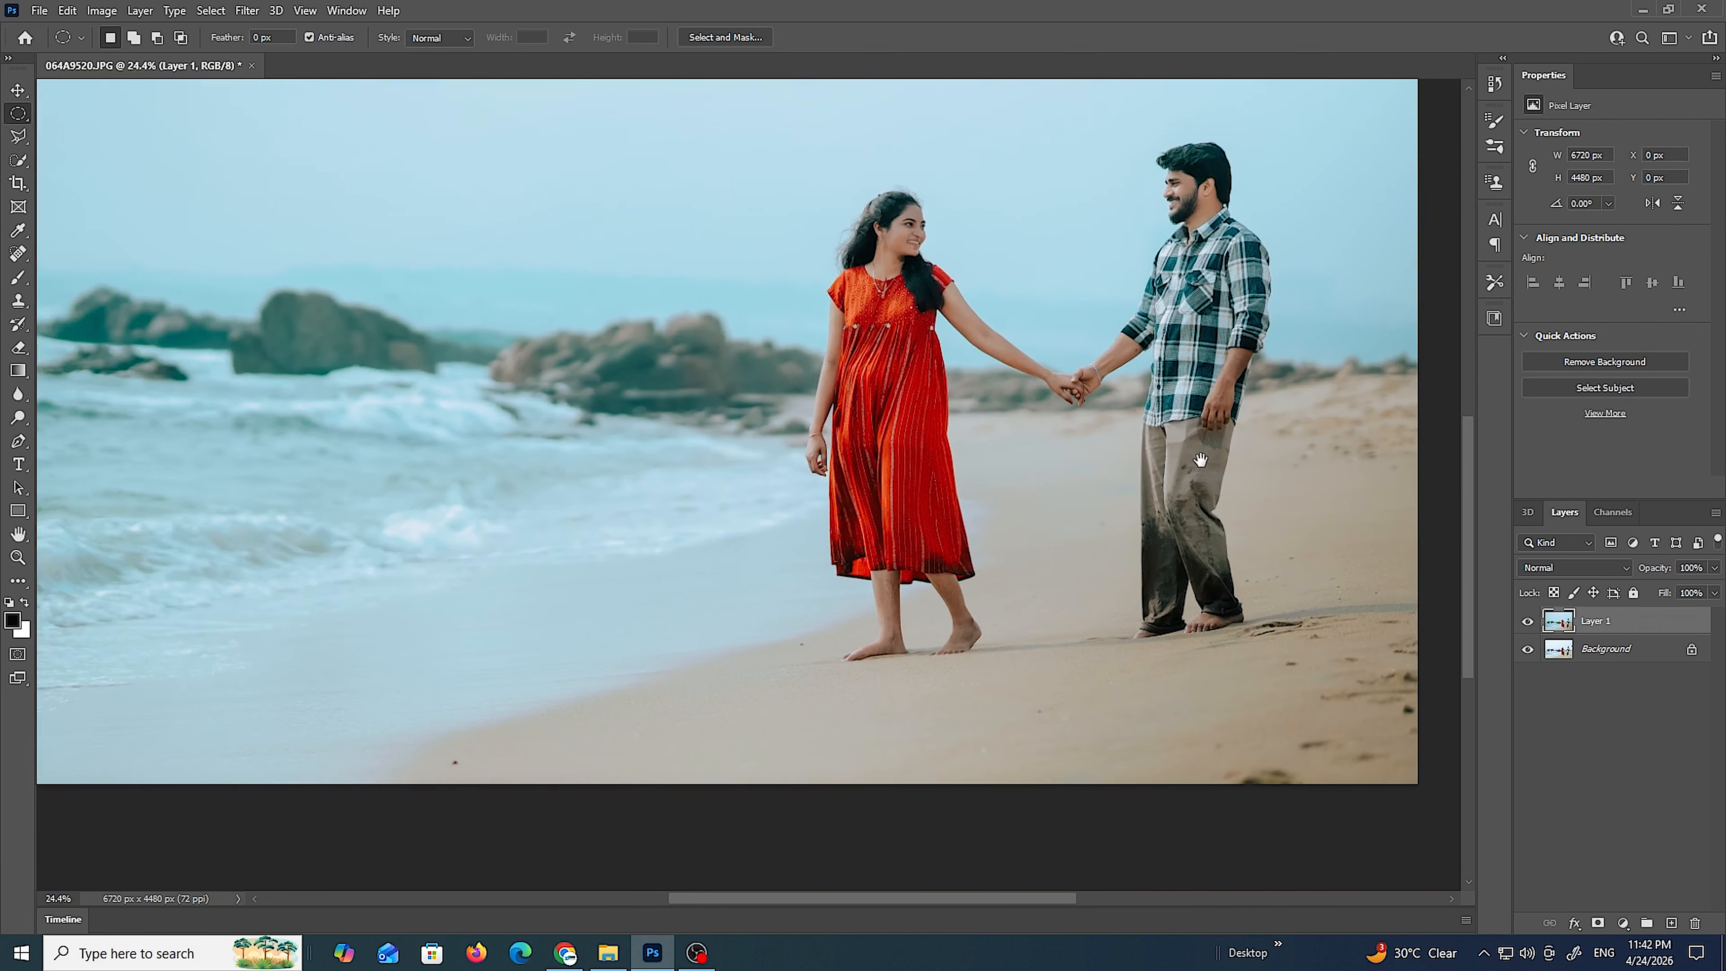
{"action": "scroll", "coordinate": [1165, 388], "scroll_direction": "down", "scroll_amount": 1}
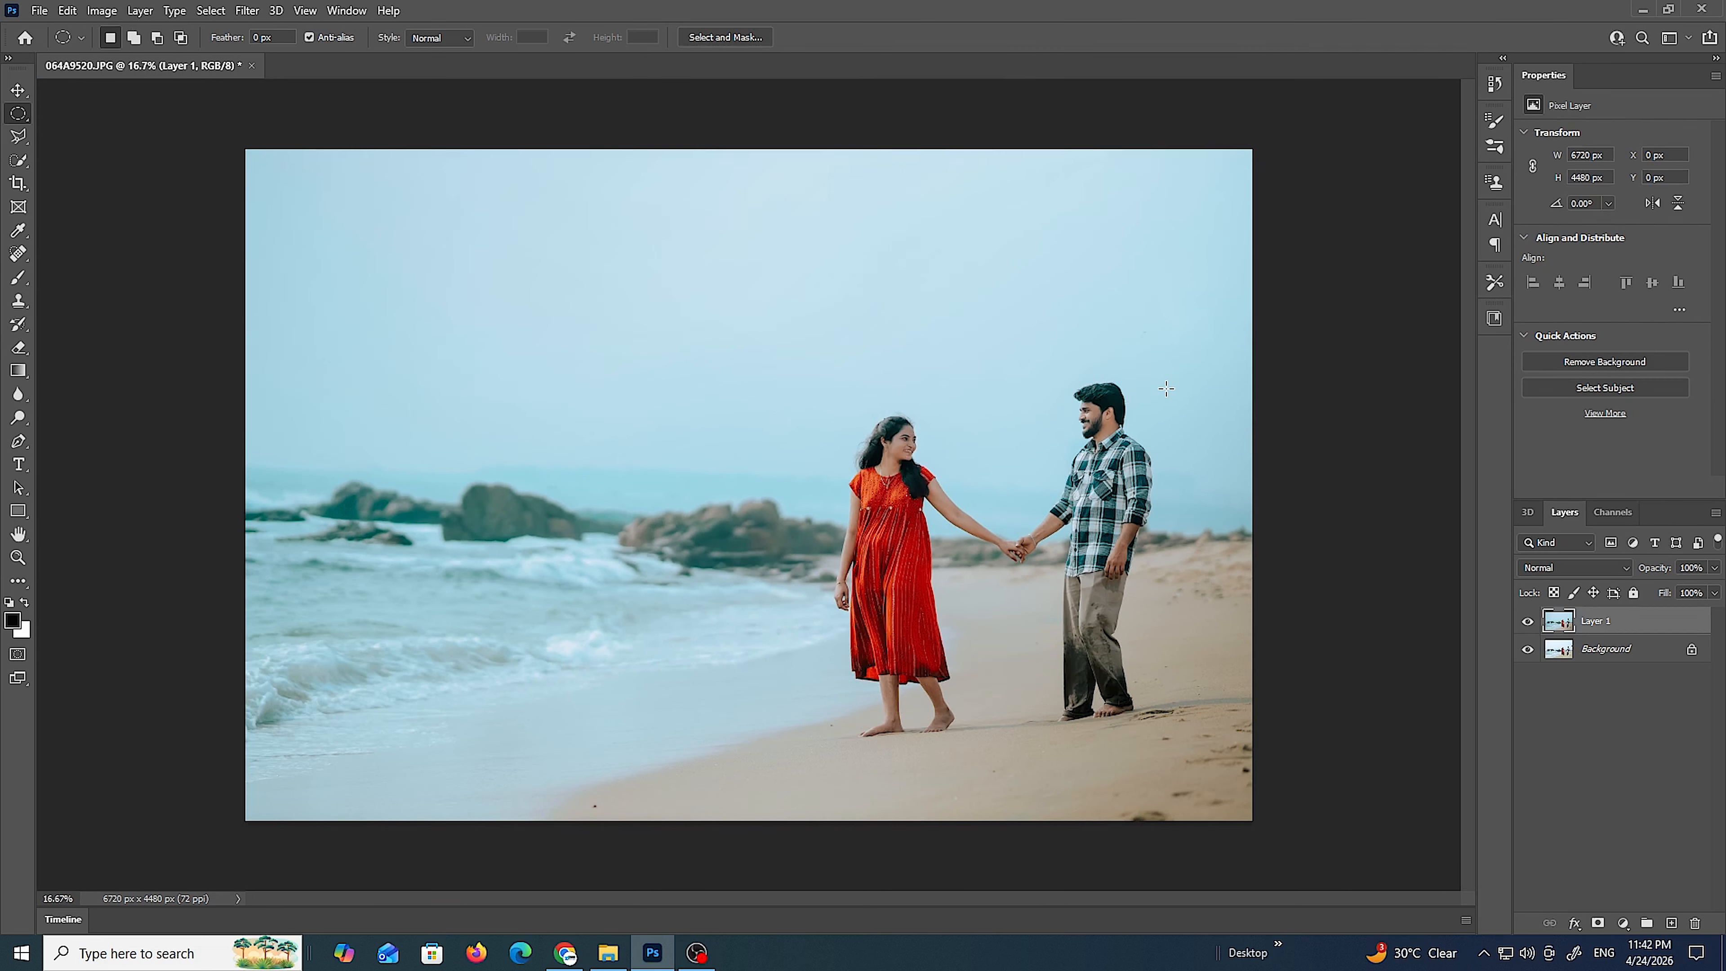
{"action": "scroll", "coordinate": [1155, 387], "scroll_direction": "up", "scroll_amount": 1}
{"action": "scroll", "coordinate": [1130, 386], "scroll_direction": "down", "scroll_amount": 1}
{"action": "left_click", "coordinate": [1526, 622]}
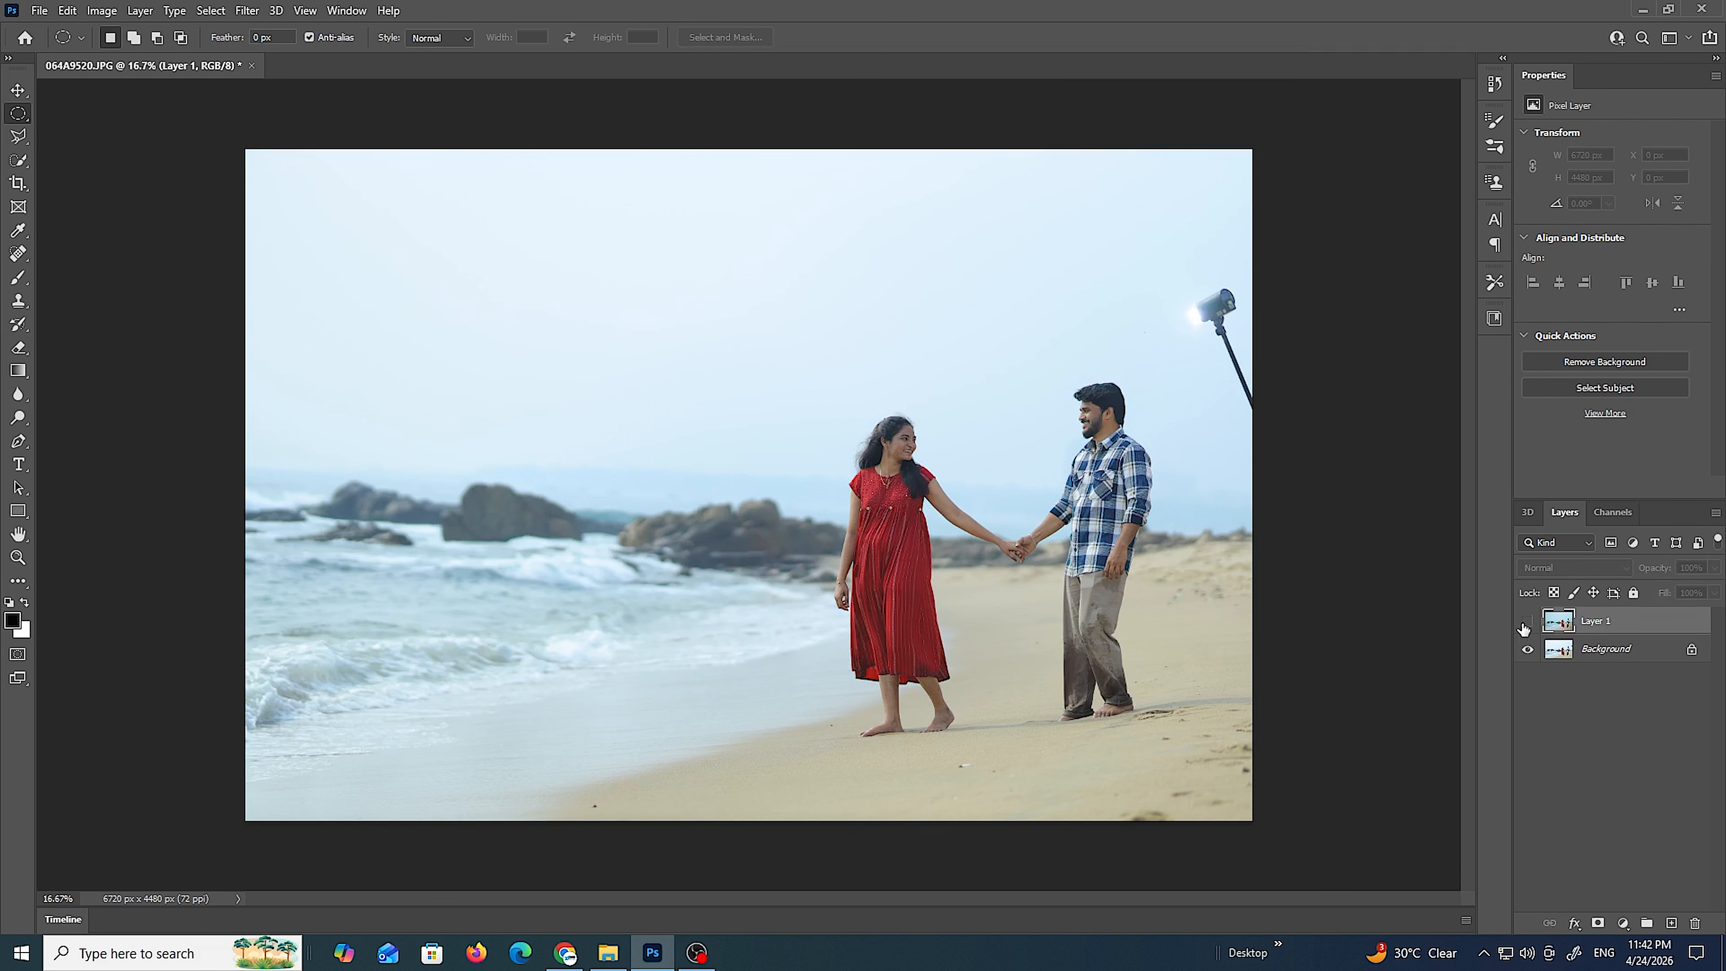
{"action": "left_click", "coordinate": [1526, 622]}
{"action": "left_click", "coordinate": [1526, 621]}
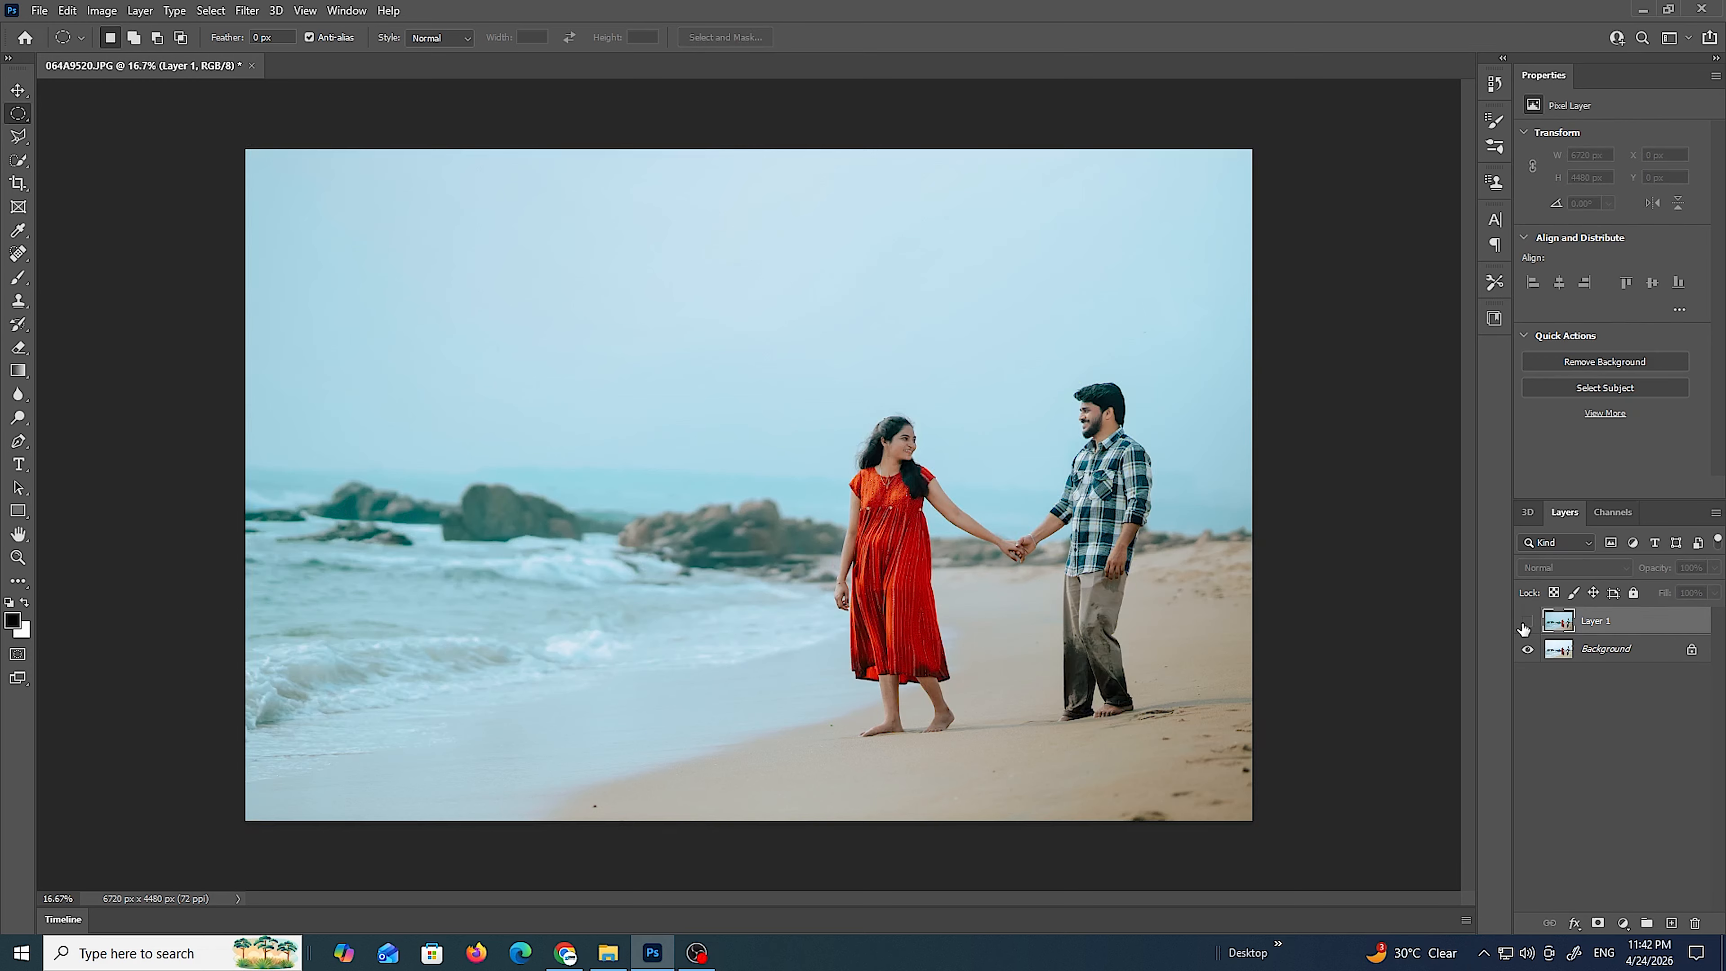